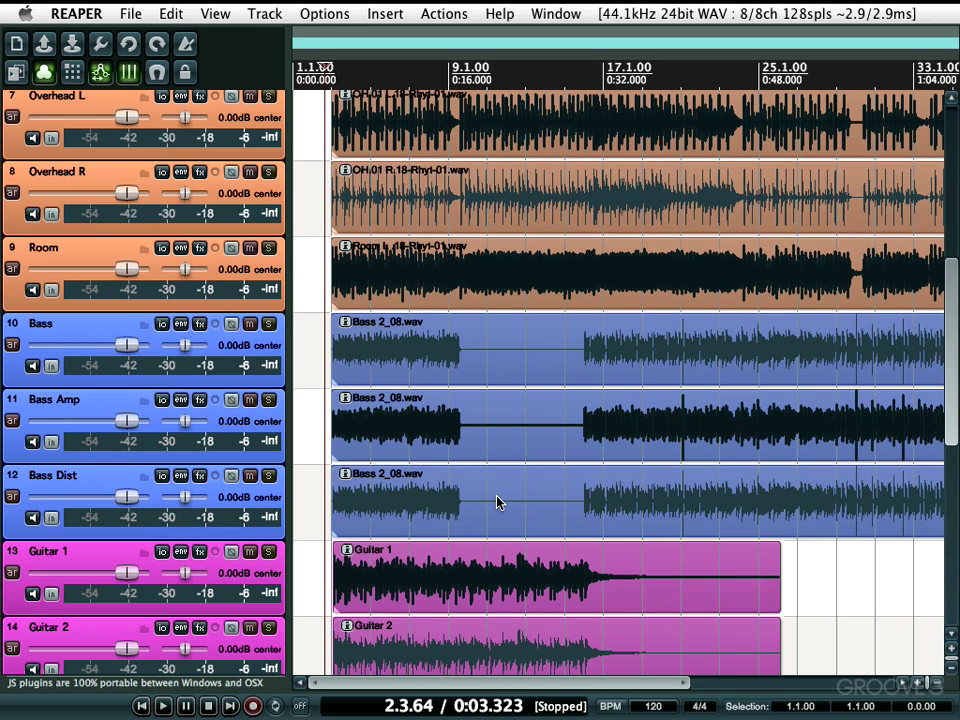
Step: Place the edit cursor where the Bass item re-enters at about 0:30, zoom the timeline in to that onset, and zoom back out
left_click(585, 353)
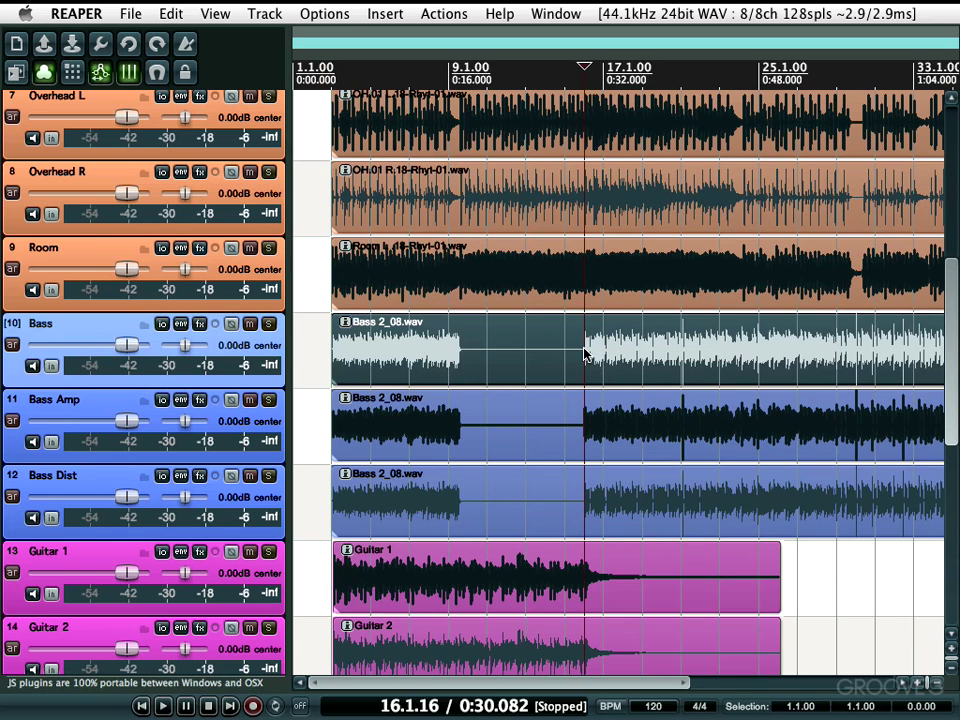
scroll(585, 353, "up", 15)
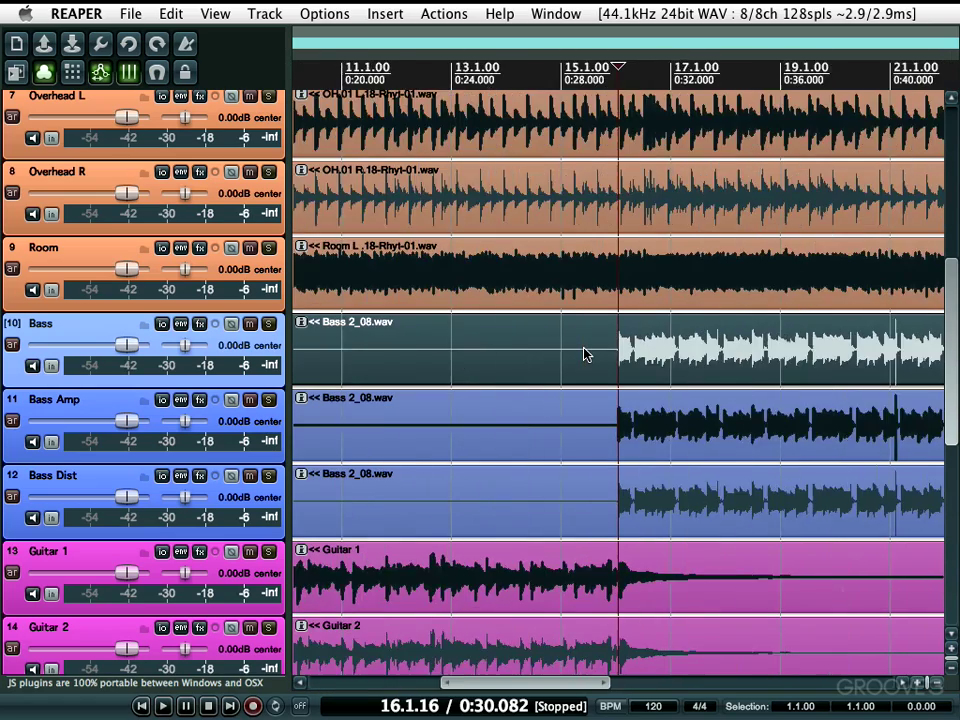
scroll(585, 353, "up", 10)
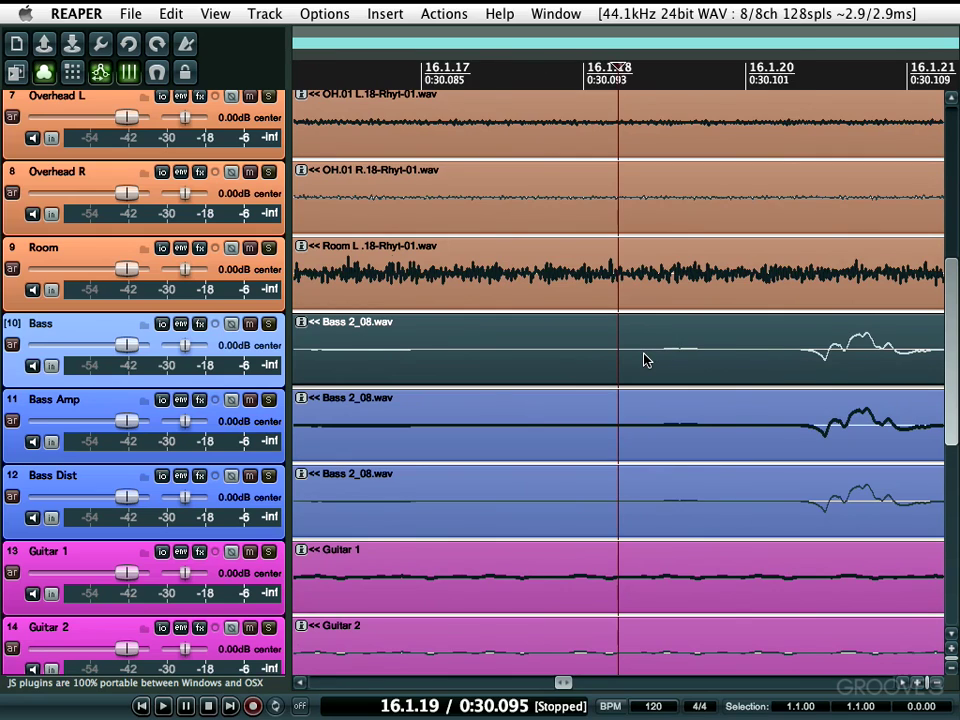
scroll(645, 360, "down", 8)
scroll(645, 360, "down", 8)
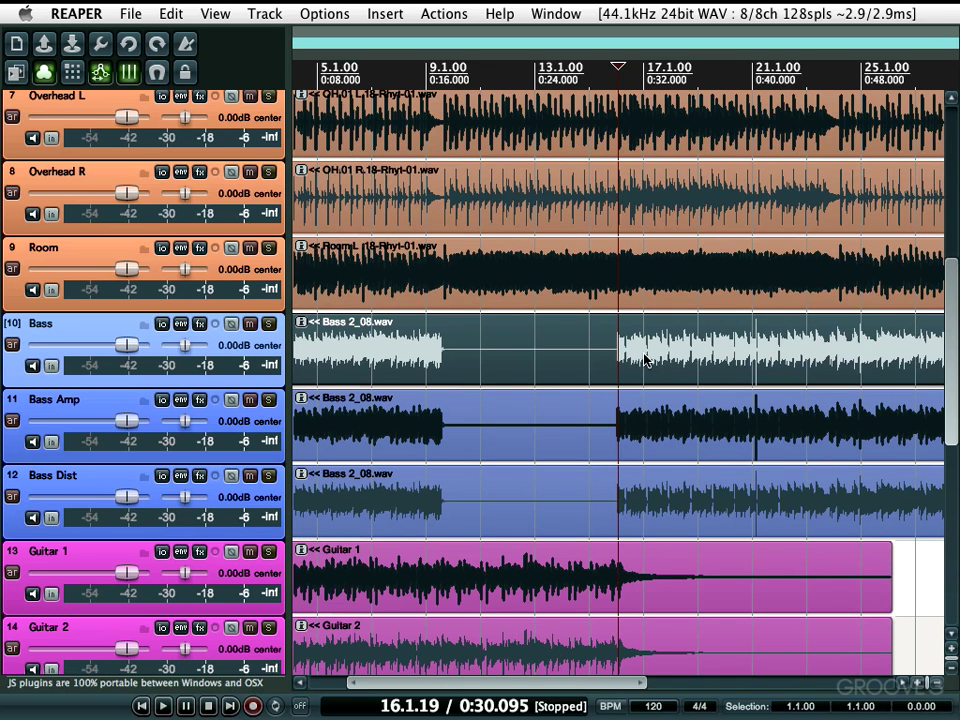
Step: Enlarge the track heights until the Bass track fills the arrange view, and shrink them back to show several tracks
scroll(645, 360, "up", 1)
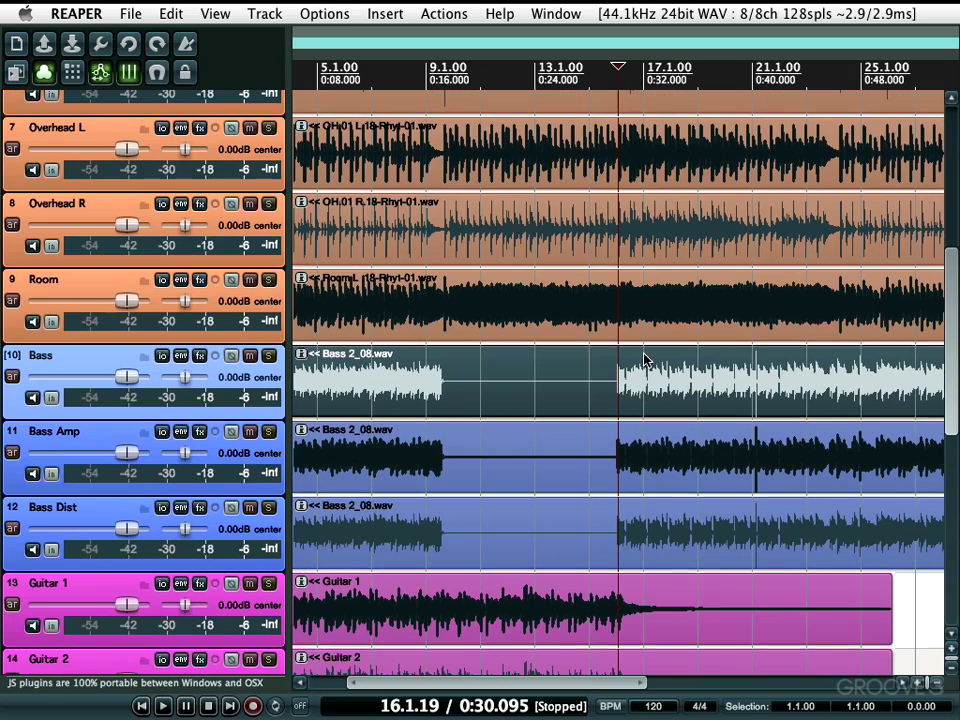
scroll(645, 360, "up", 8)
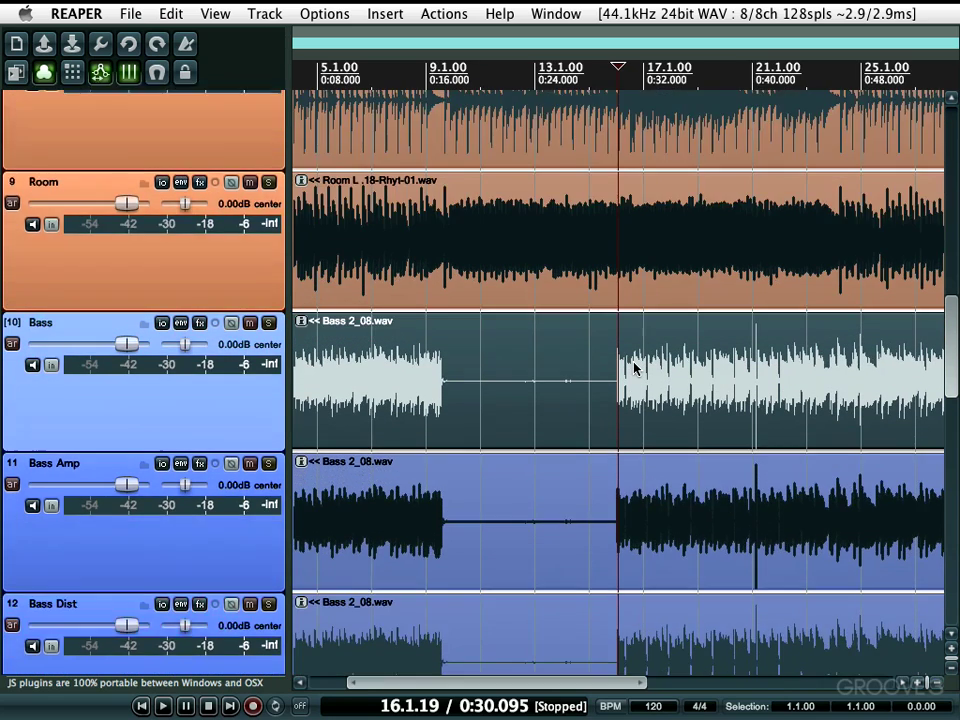
scroll(633, 369, "up", 2)
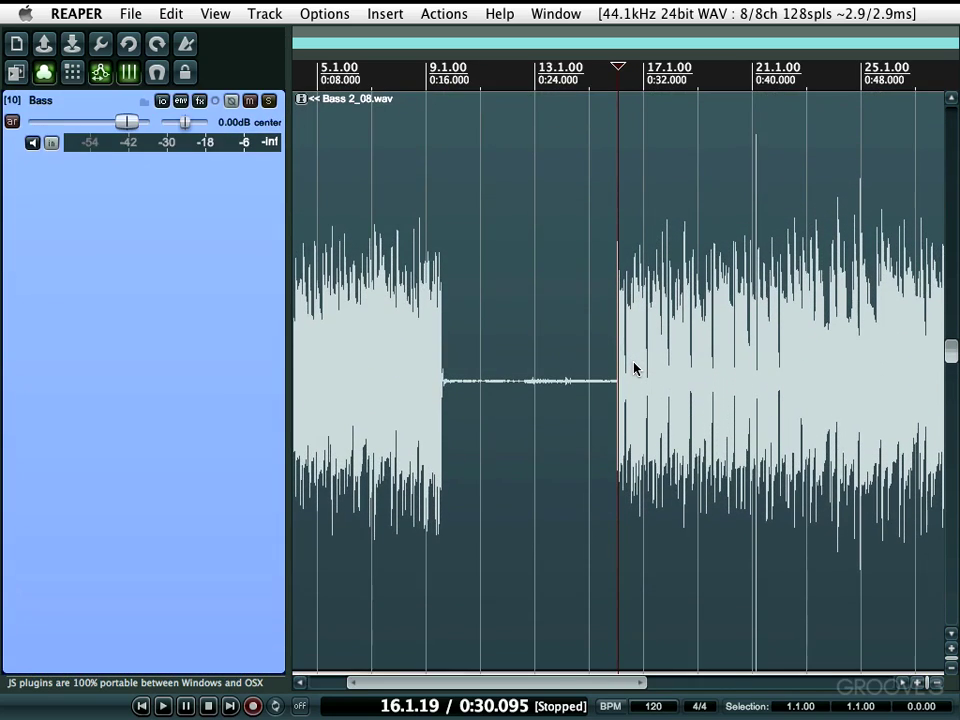
scroll(633, 369, "down", 4)
scroll(633, 369, "down", 2)
scroll(633, 369, "up", 3)
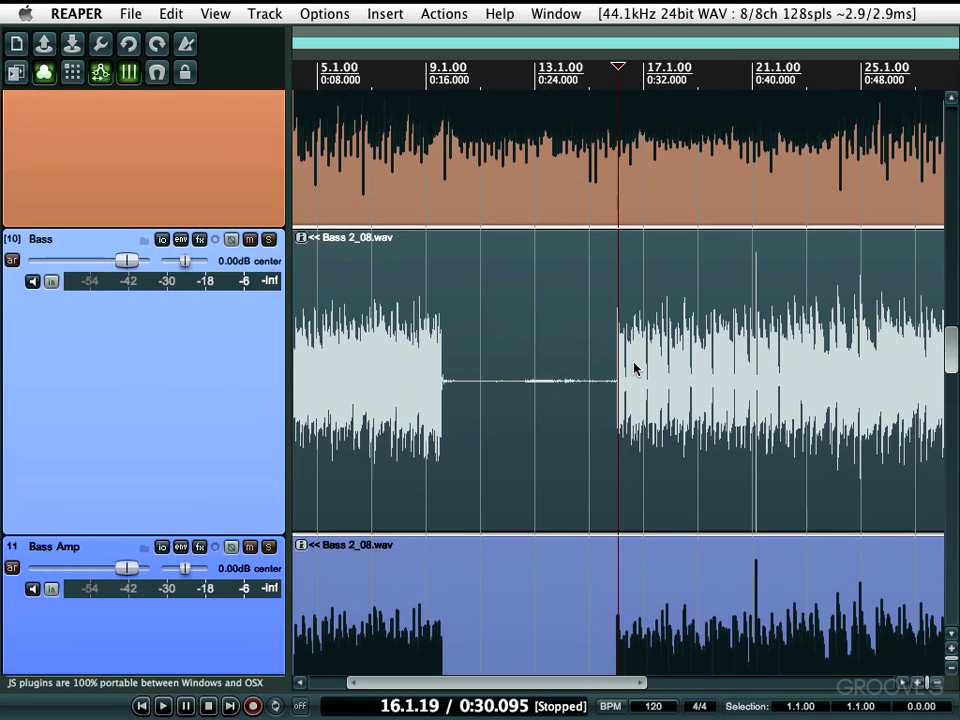
scroll(633, 369, "down", 1)
scroll(633, 369, "down", 3)
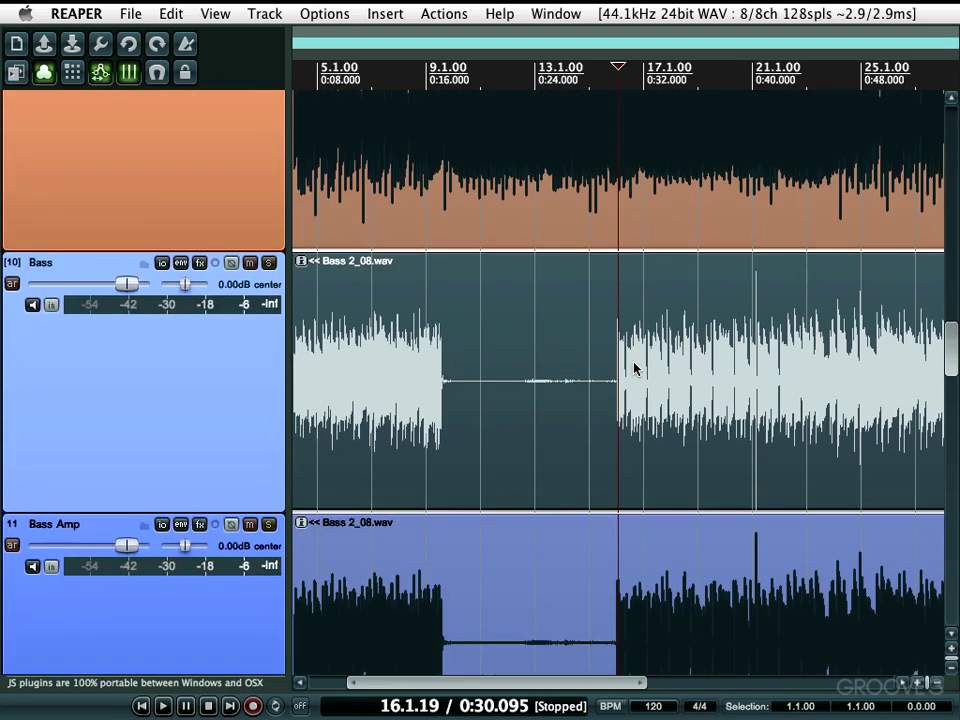
scroll(633, 369, "down", 1)
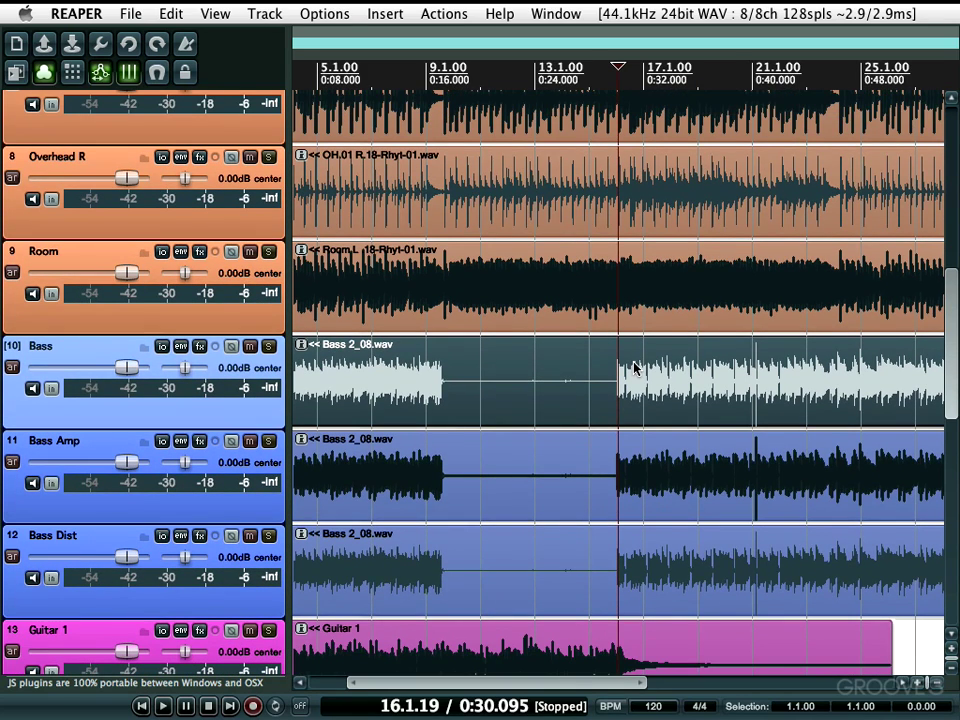
Step: Inspect the Bass re-entry by varying both the timeline zoom and the track heights around the edit cursor
scroll(633, 369, "up", 8)
scroll(633, 369, "down", 5)
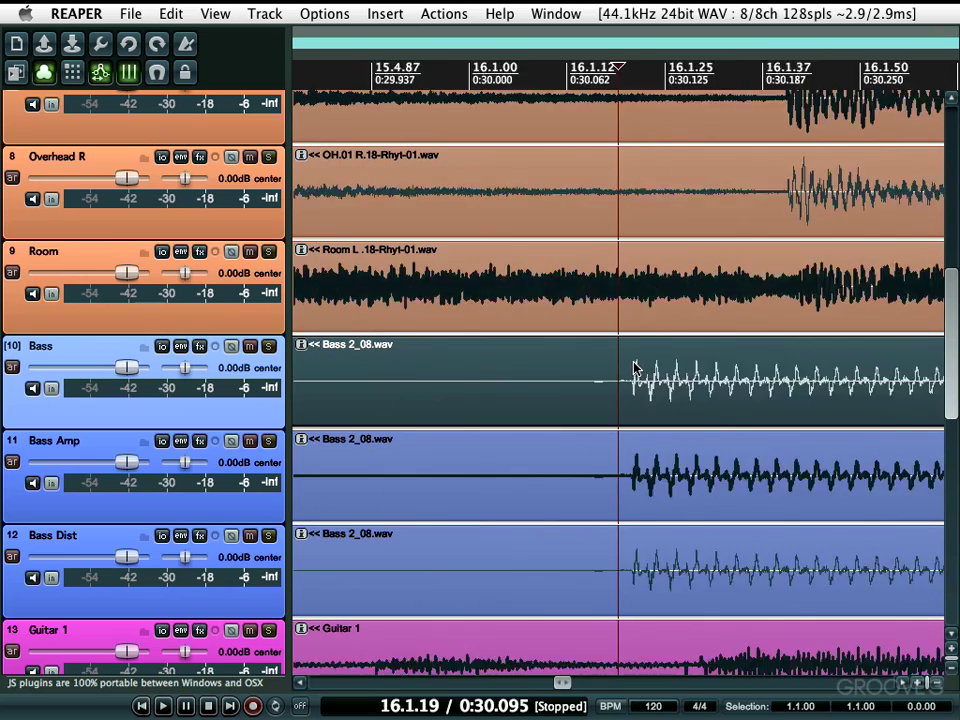
scroll(633, 369, "down", 2)
scroll(633, 369, "up", 6)
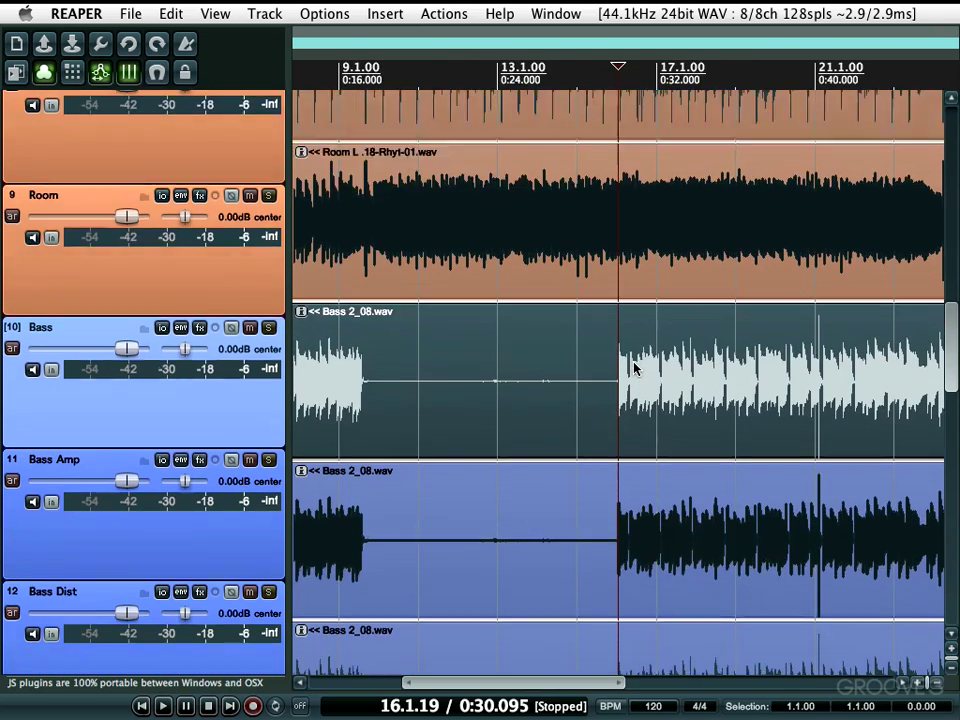
scroll(633, 369, "down", 6)
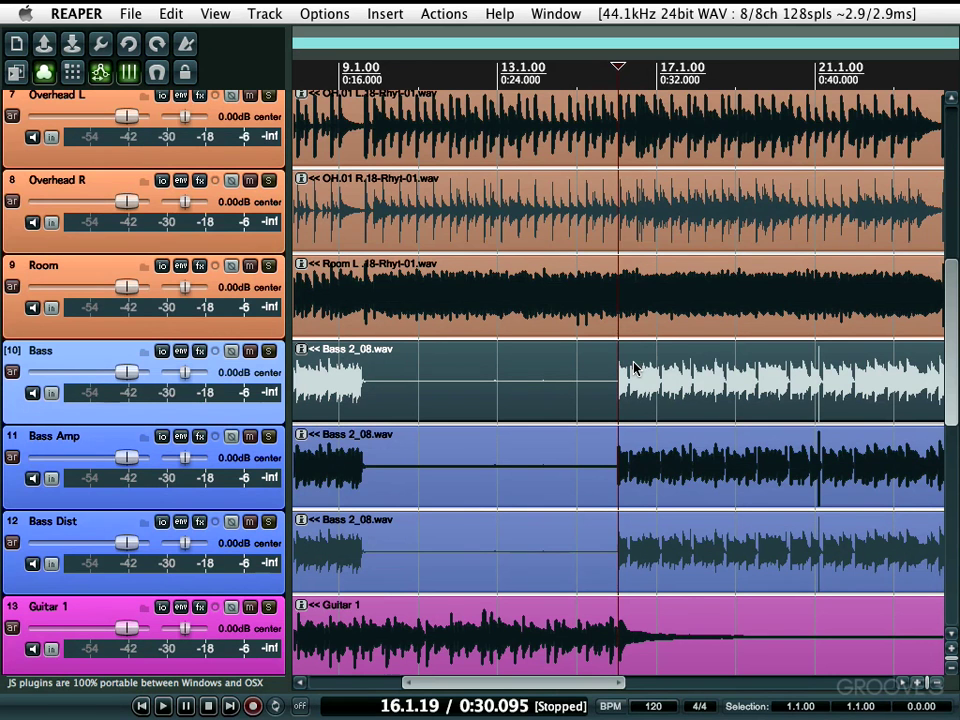
Step: Zoom the timeline in and out around the edit cursor at the Bass re-entry, finishing with an overview from bar 1
scroll(632, 368, "up", 8)
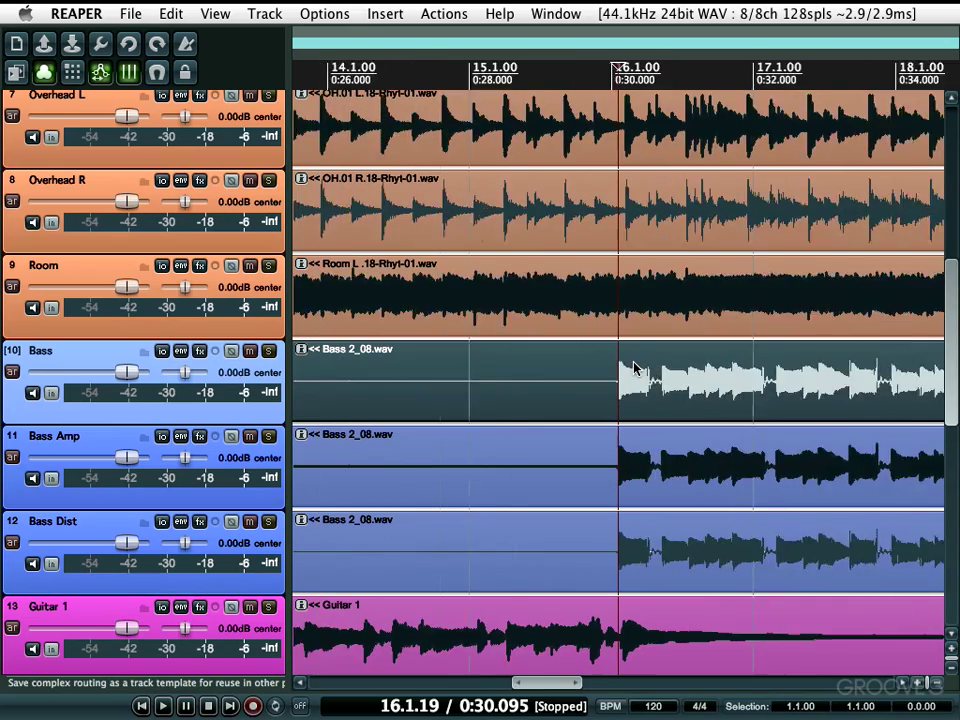
scroll(632, 368, "up", 4)
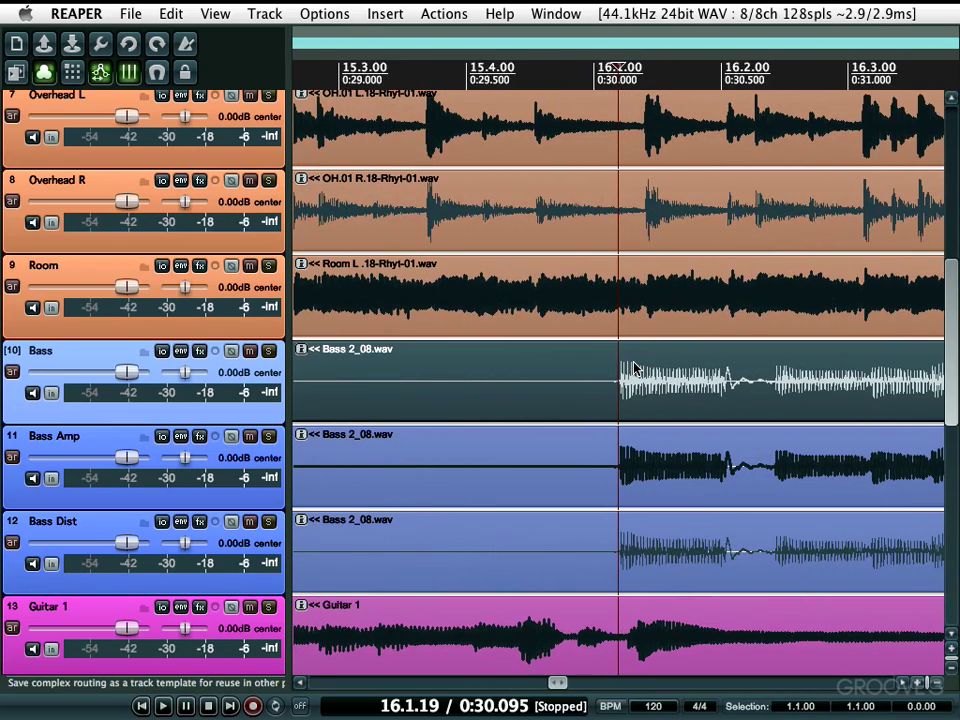
scroll(632, 368, "down", 12)
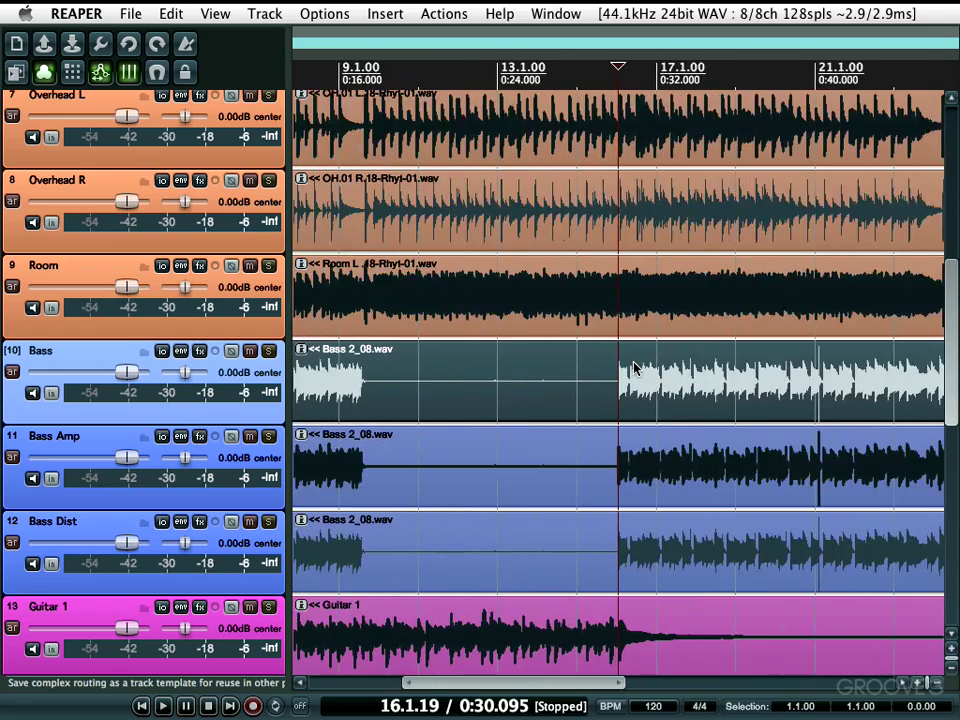
scroll(632, 368, "up", 5)
scroll(632, 368, "up", 5)
scroll(632, 368, "down", 8)
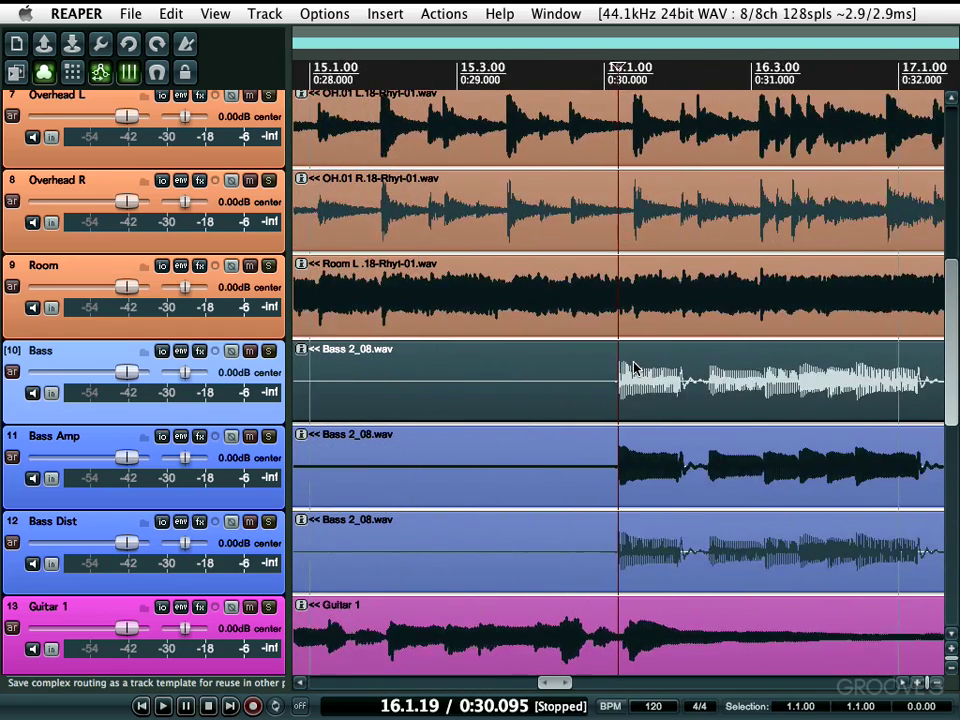
scroll(632, 368, "down", 7)
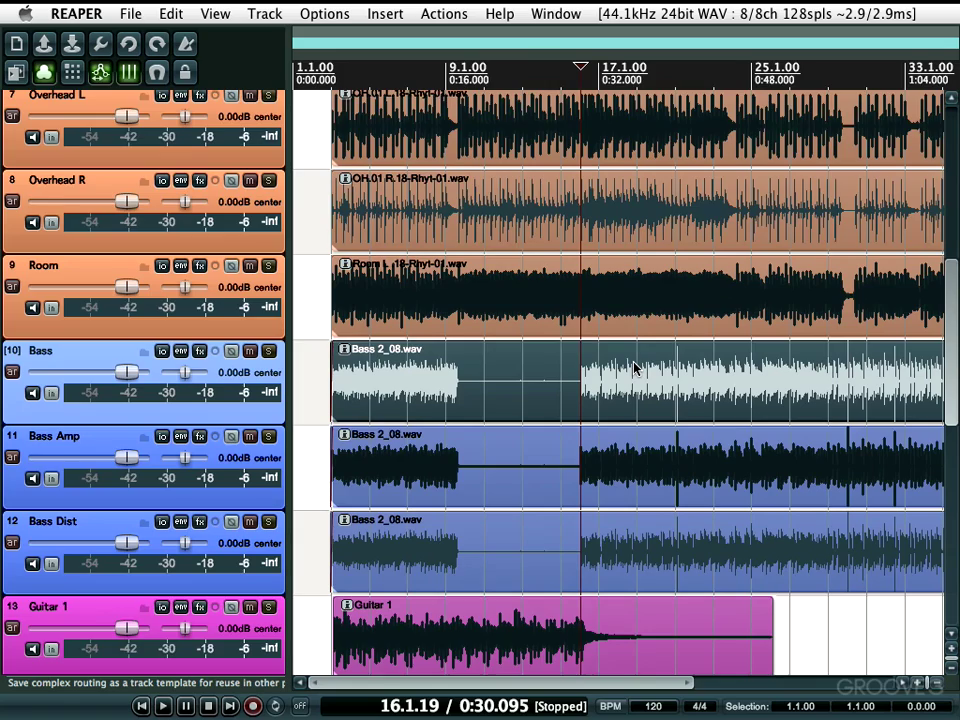
Step: Vary the height of all tracks around the Bass track, finishing with compact tracks from Overhead L to Guitar 2
scroll(632, 368, "up", 6)
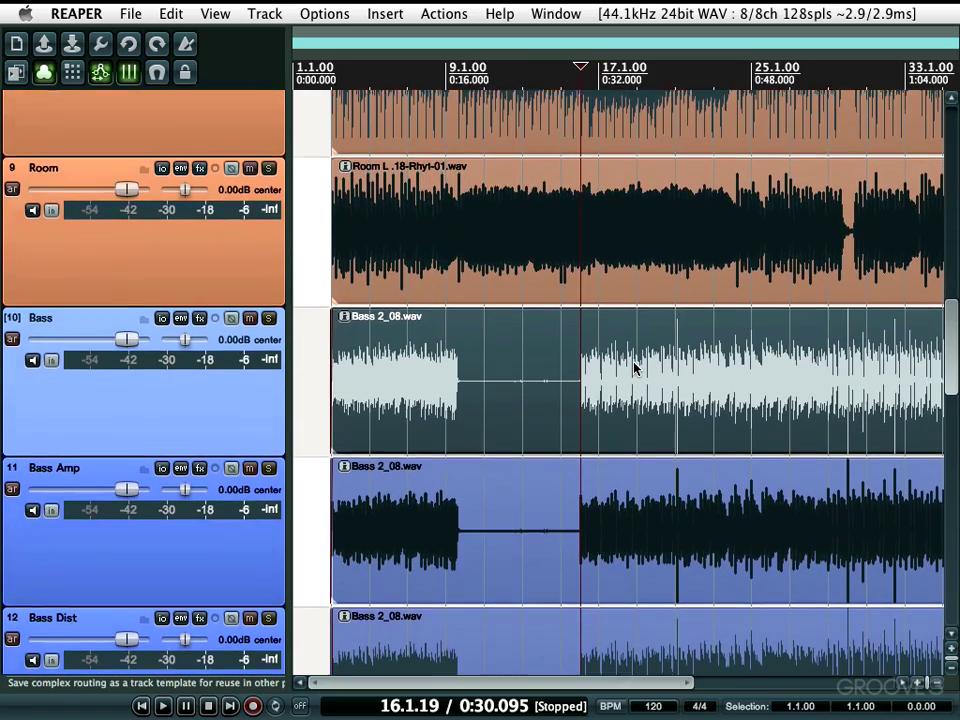
scroll(632, 368, "down", 6)
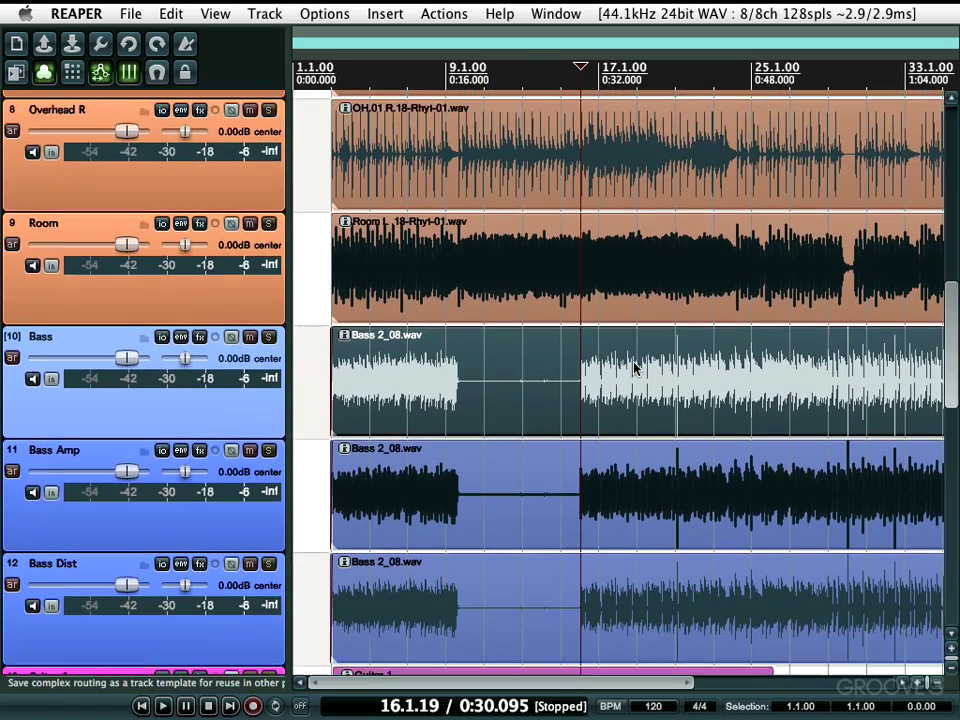
scroll(632, 368, "up", 4)
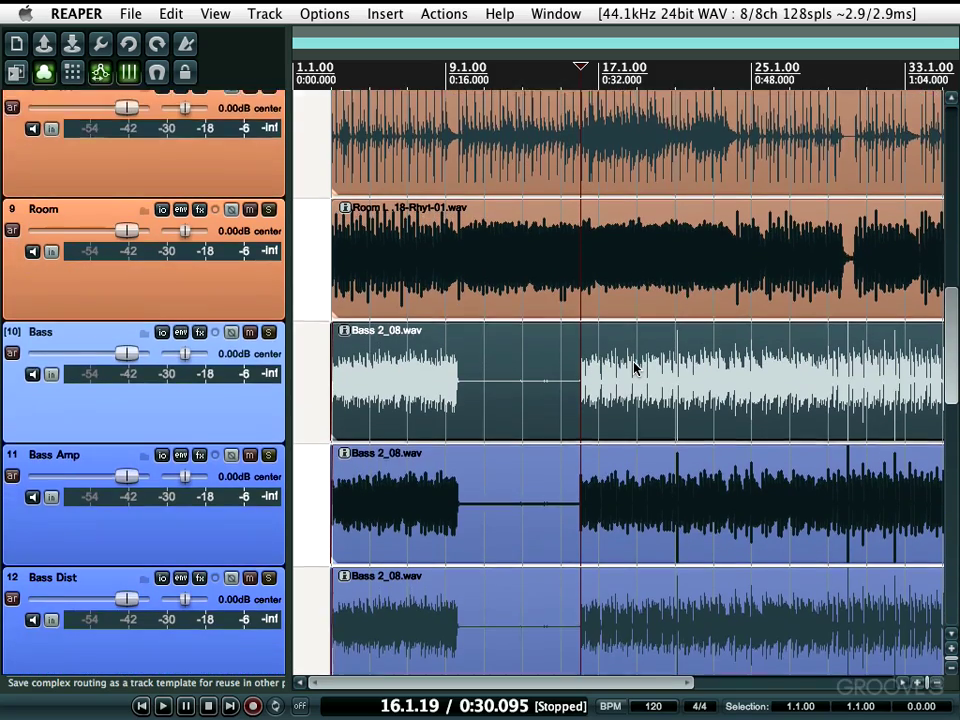
scroll(632, 368, "down", 5)
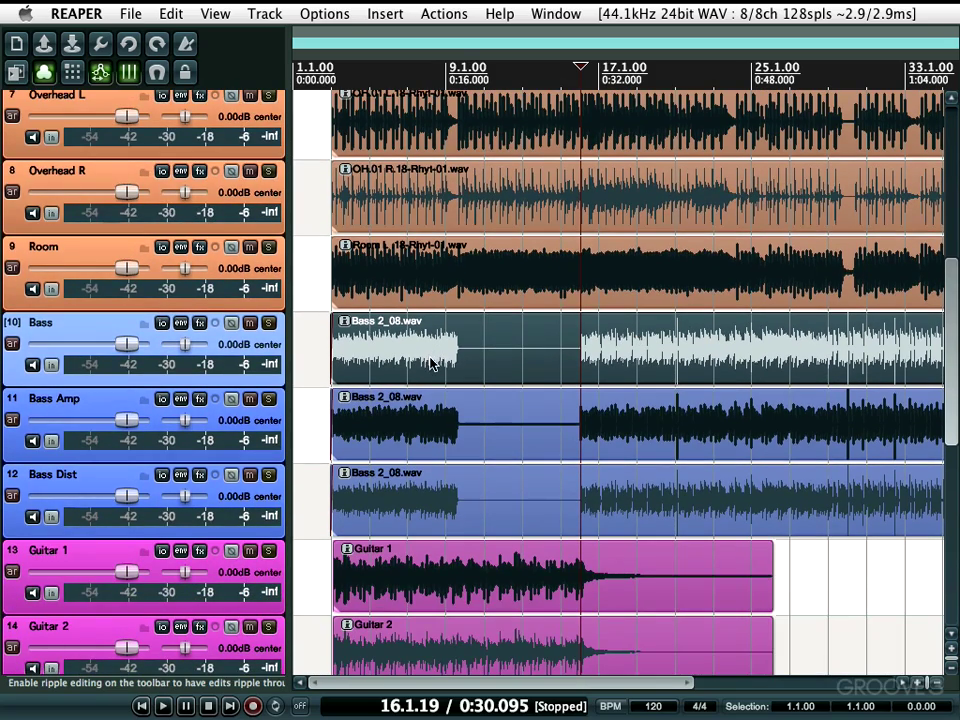
Step: View the keyboard picture in Preview, return to REAPER, and cycle all tracks between minimum and normal height
key("super+Tab")
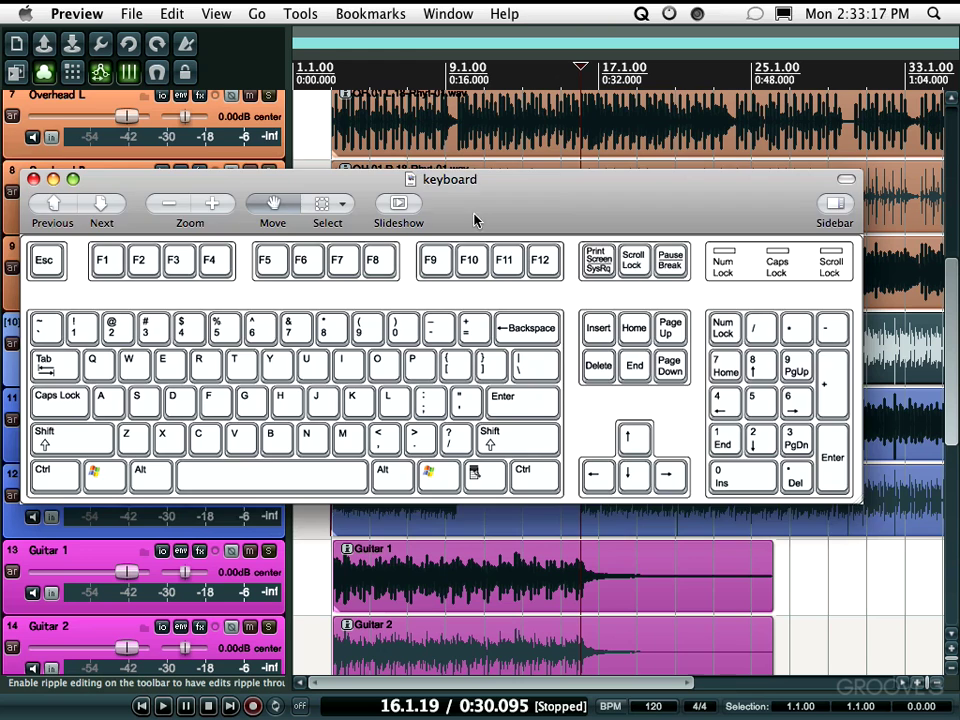
key("super+Tab")
key("grave")
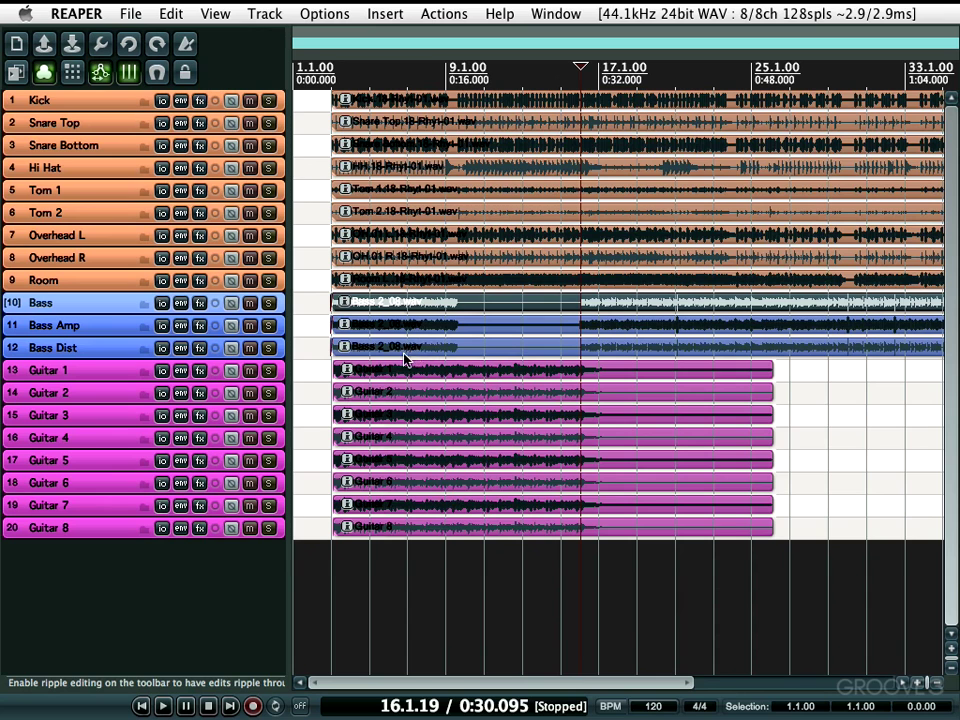
key("grave")
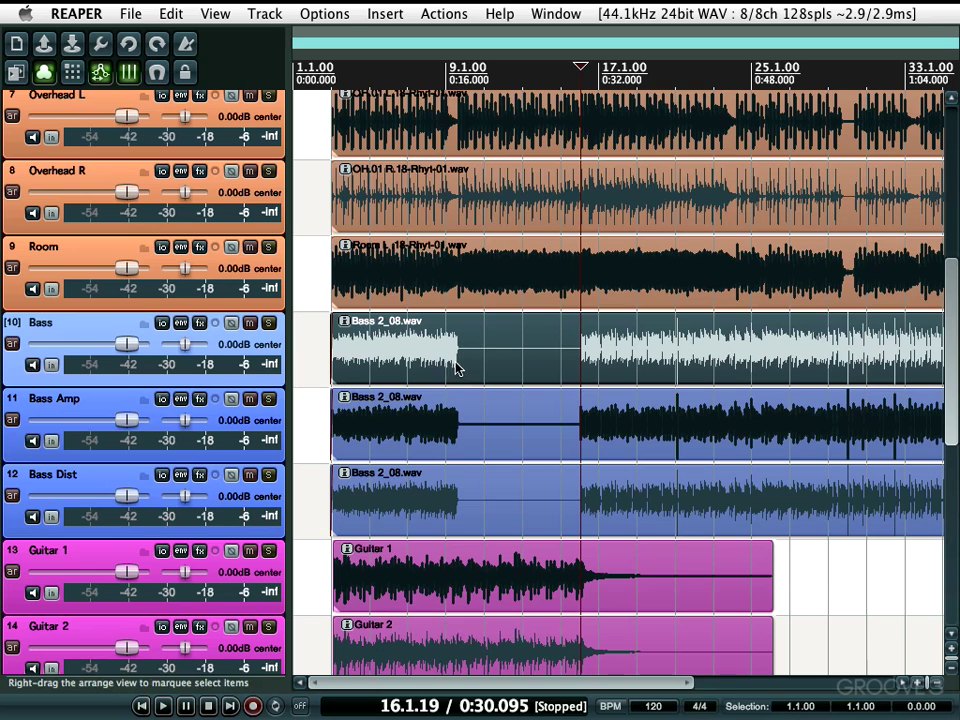
key("grave")
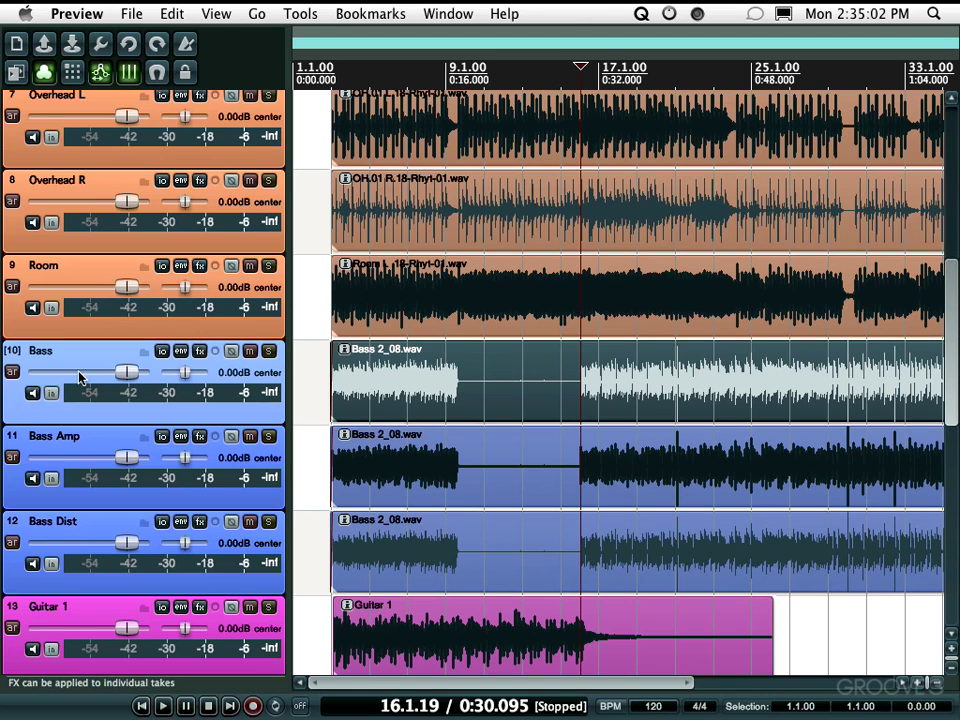
Step: Select the Bass track without its item, view the keyboard picture in Preview, and toggle REAPER's enlarged view of that track on and off
left_click(86, 387)
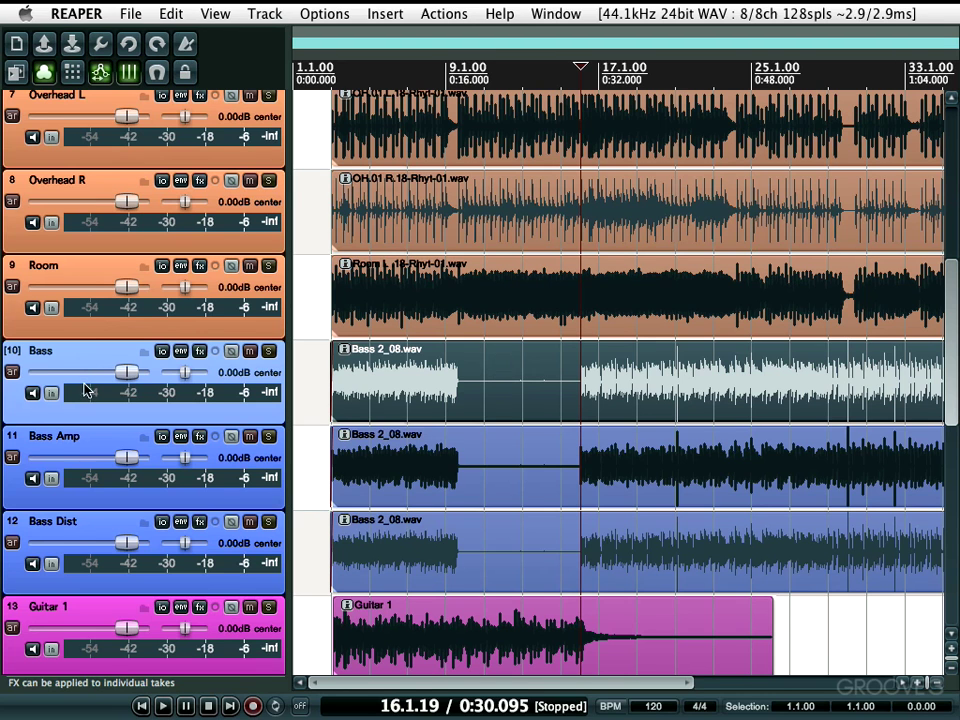
left_click(318, 382)
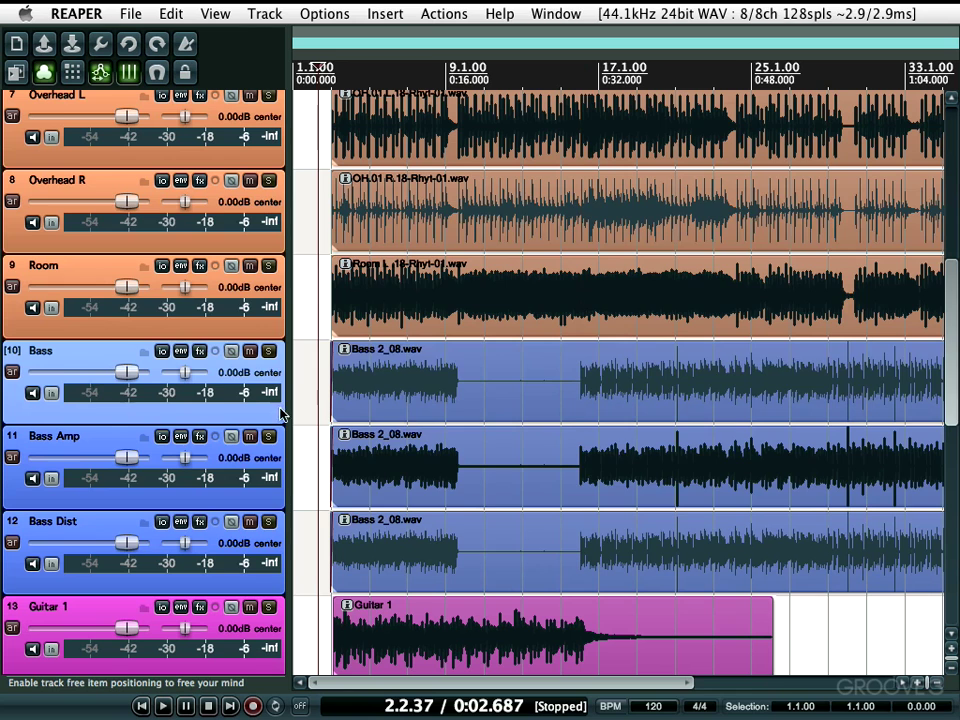
key("super+Tab")
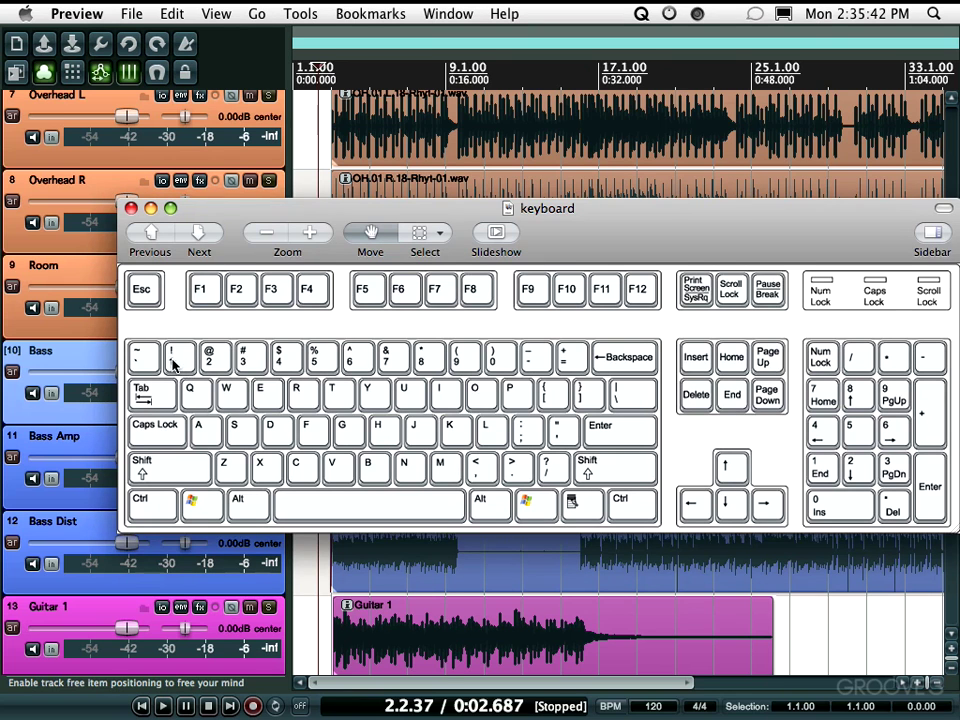
key("super+Tab")
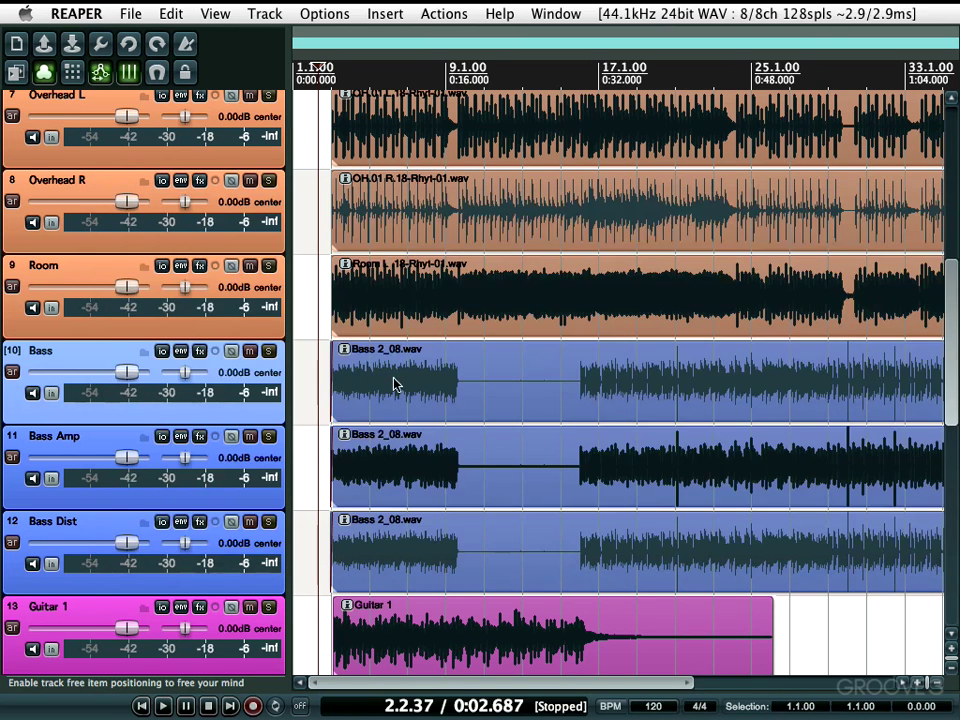
key("grave")
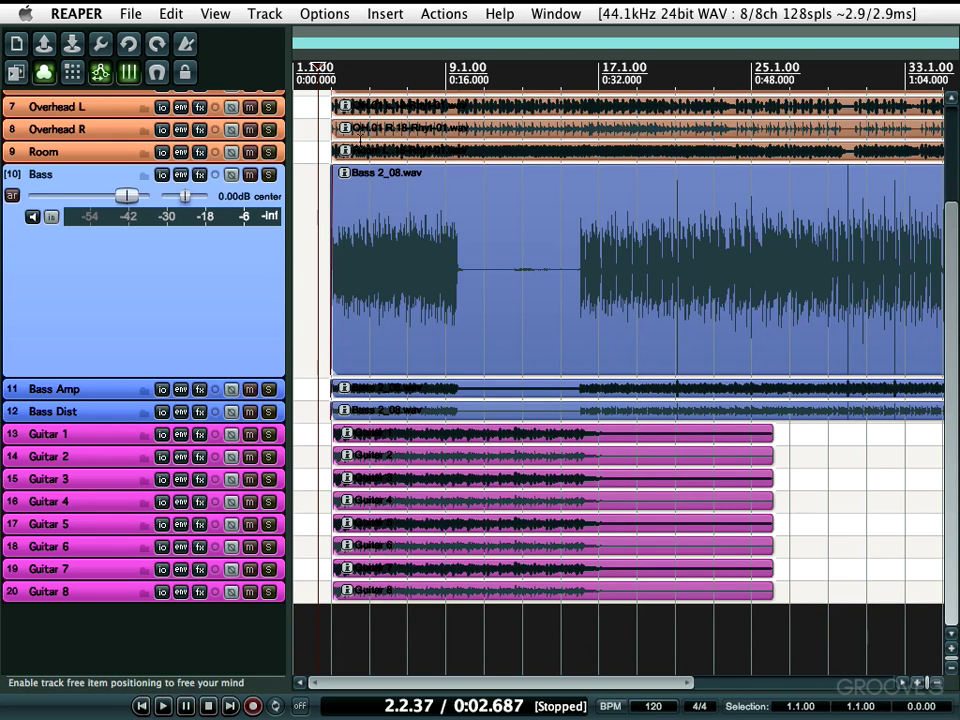
key("grave")
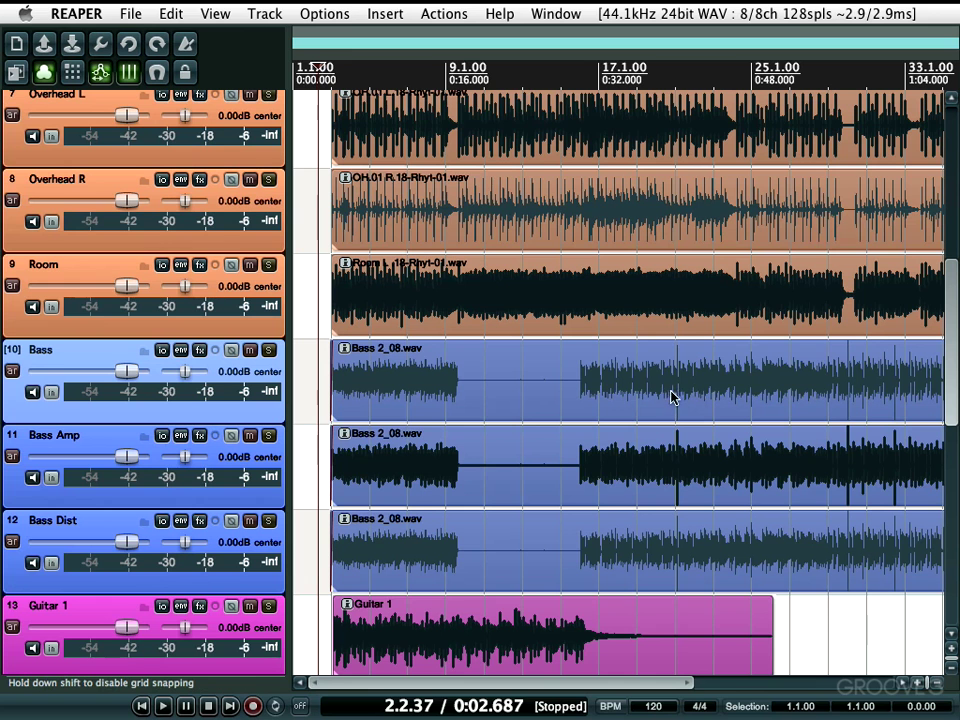
Step: Select the Bass and Bass Amp items together and toggle the enlarged view of their two tracks on and off
left_click(528, 400)
left_click(521, 480, "ctrl")
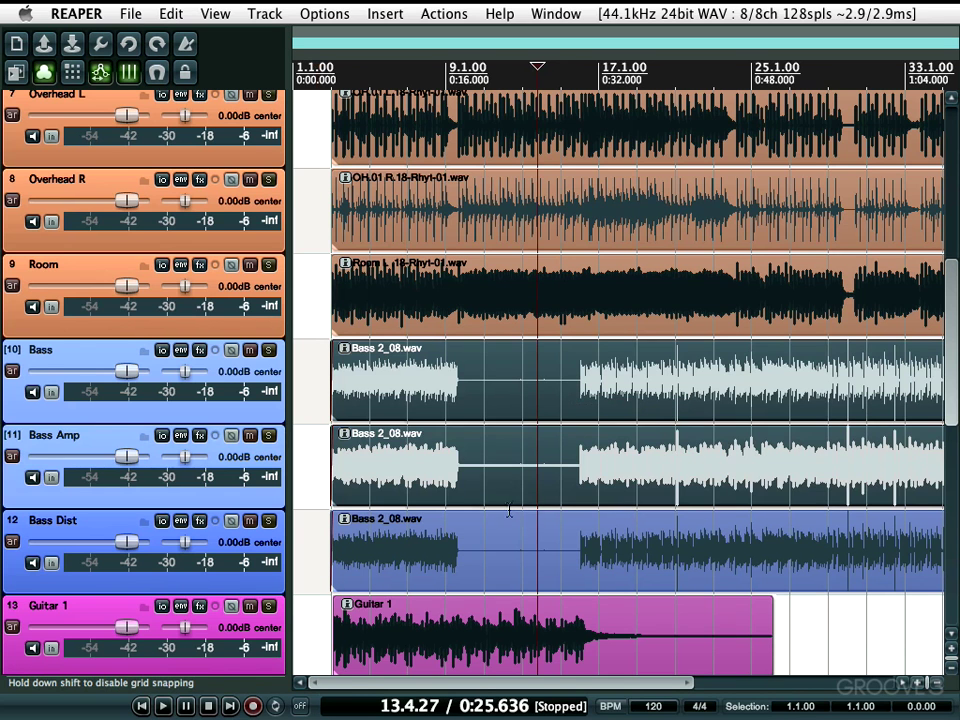
key("grave")
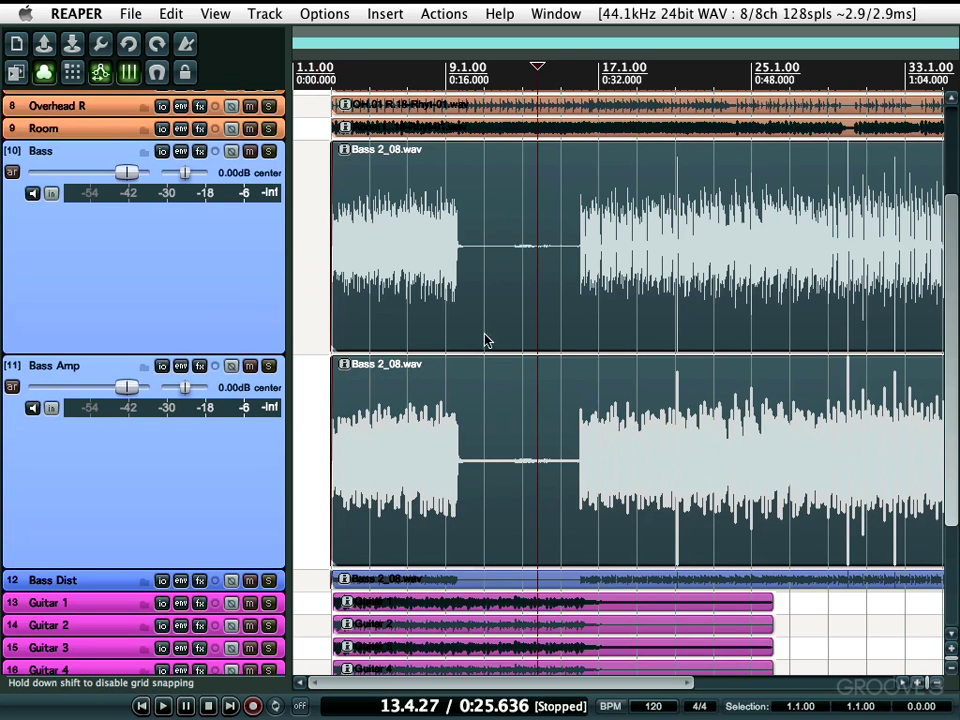
key("grave")
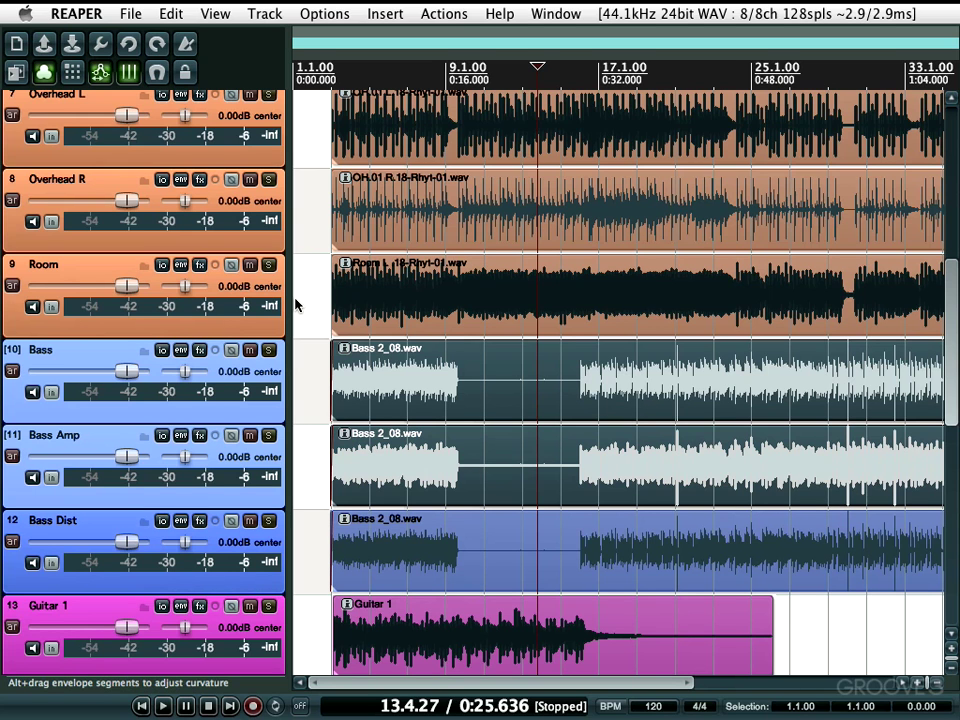
Step: Place the edit cursor at 15.2.94 in the Bass item, zoom in horizontally to waveform level, and zoom back out to show whole items
left_click(569, 395)
scroll(569, 395, "up", 10)
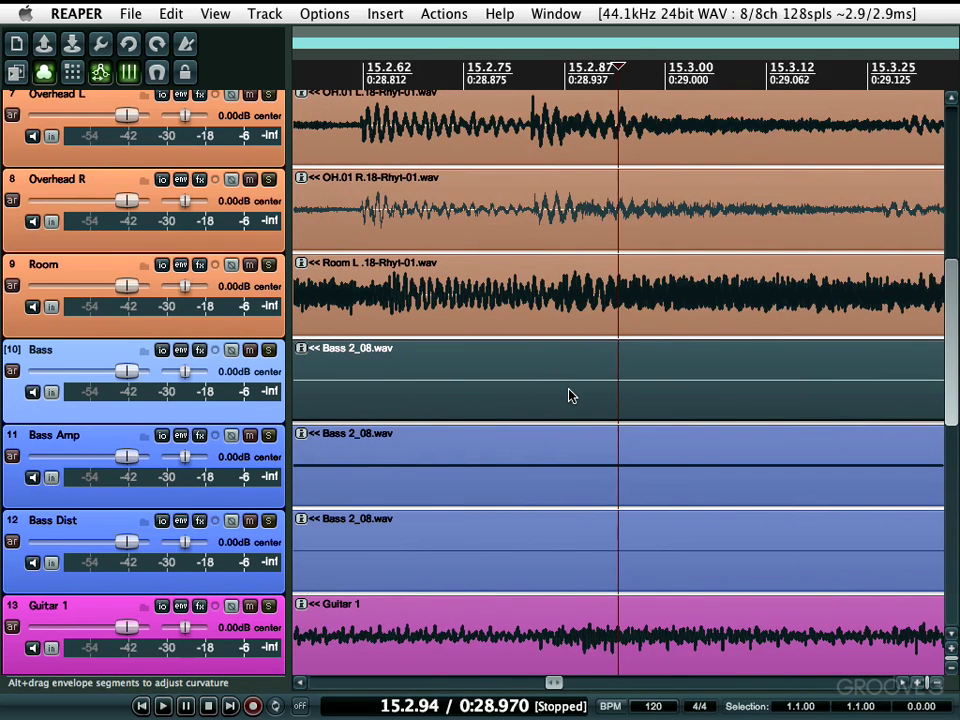
scroll(569, 395, "up", 4)
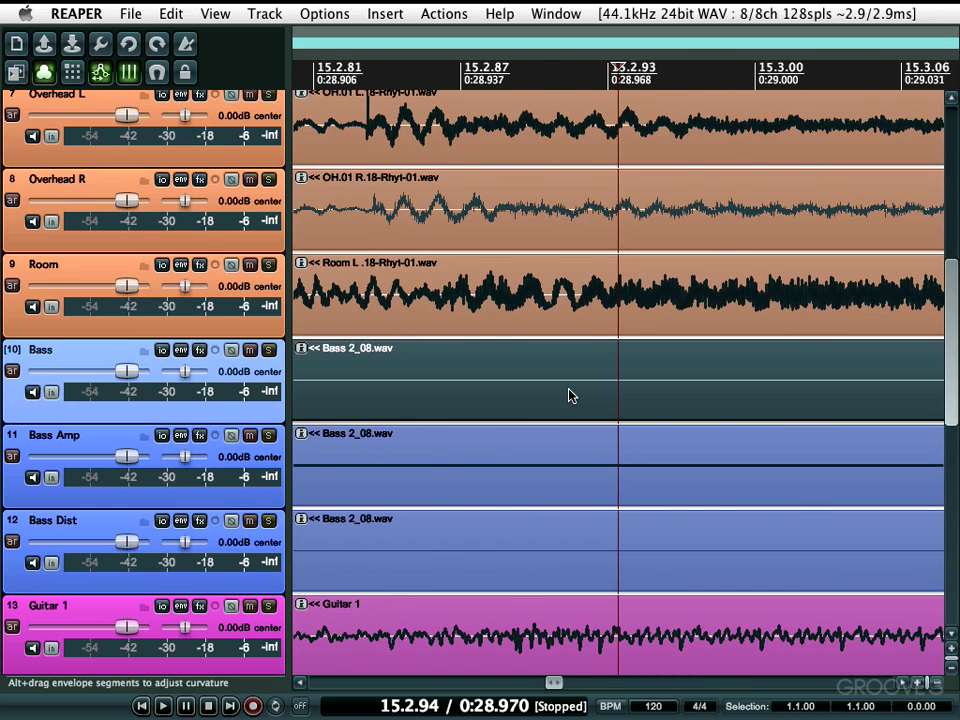
key("ctrl+Page_Down")
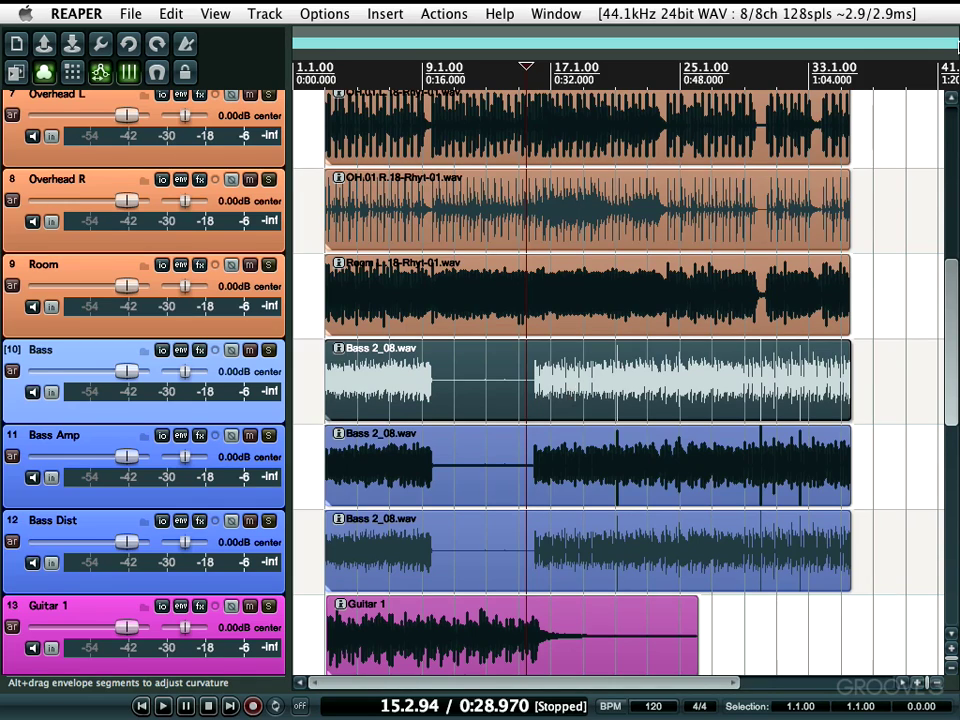
Step: Browse the track list up to the drum tracks, and zoom horizontally in on the edit cursor and back out there
scroll(901, 215, "up", 1)
scroll(901, 215, "up", 6)
scroll(901, 215, "down", 8)
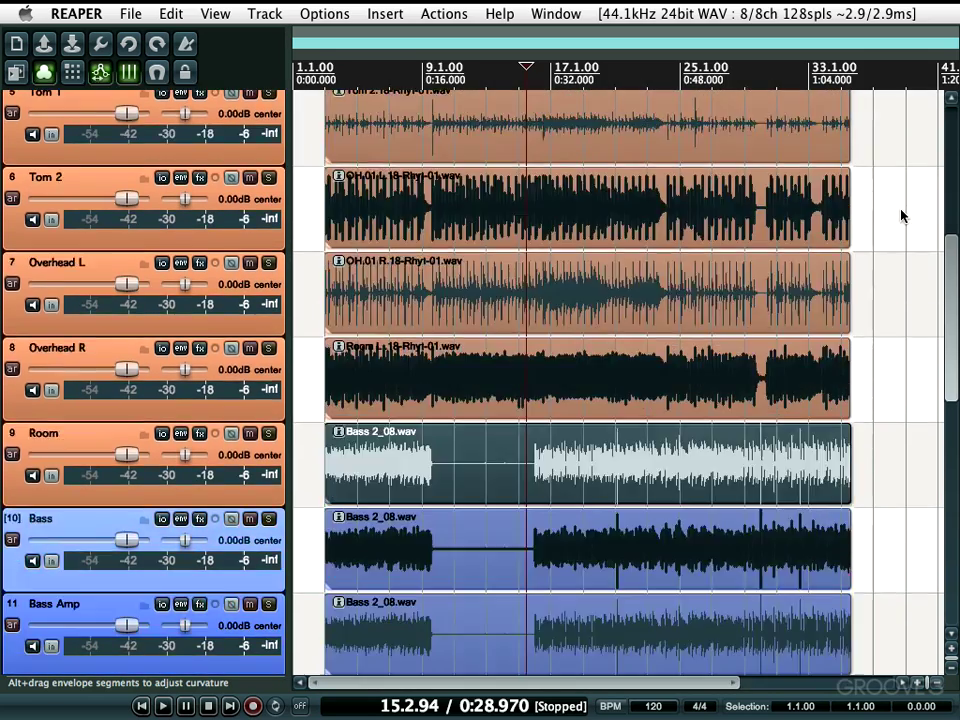
scroll(834, 415, "down", 6)
scroll(843, 402, "up", 9)
scroll(843, 402, "up", 4)
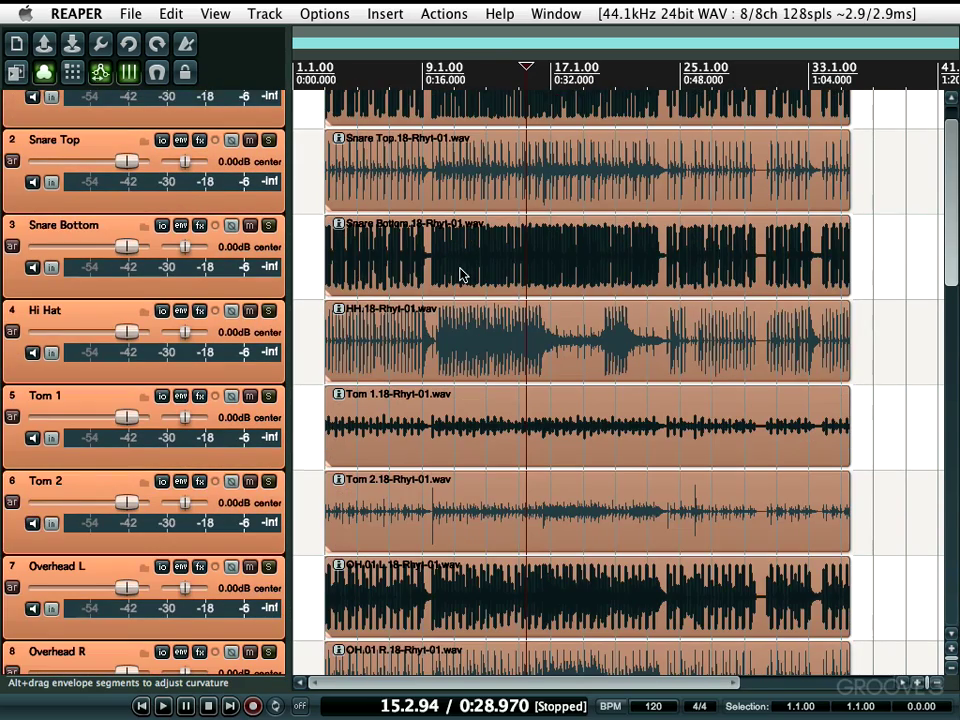
scroll(462, 275, "up", 15)
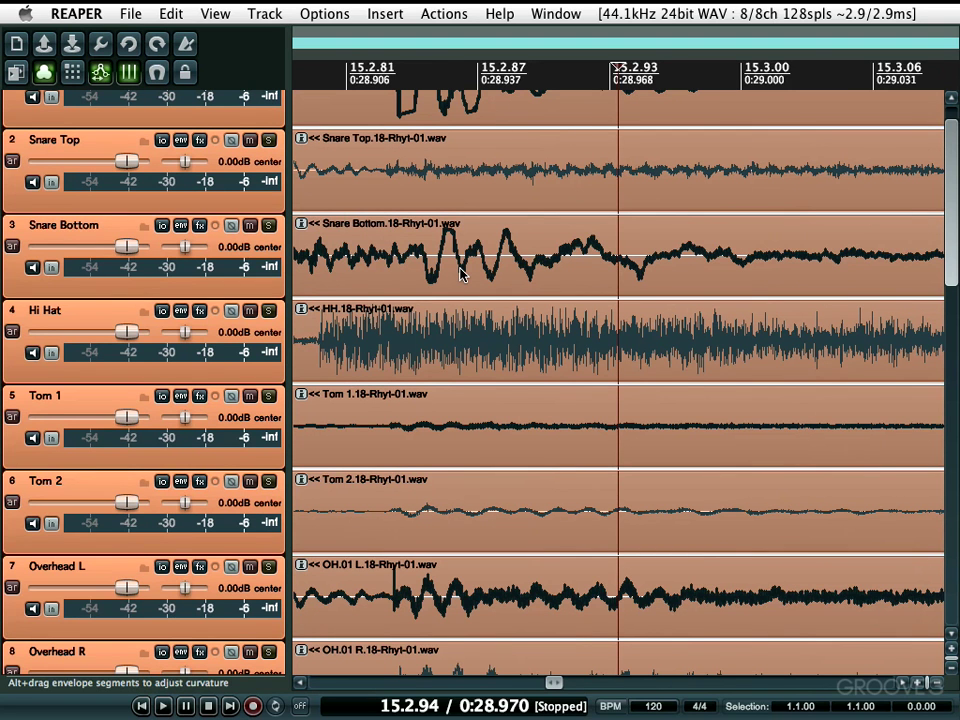
scroll(462, 275, "down", 15)
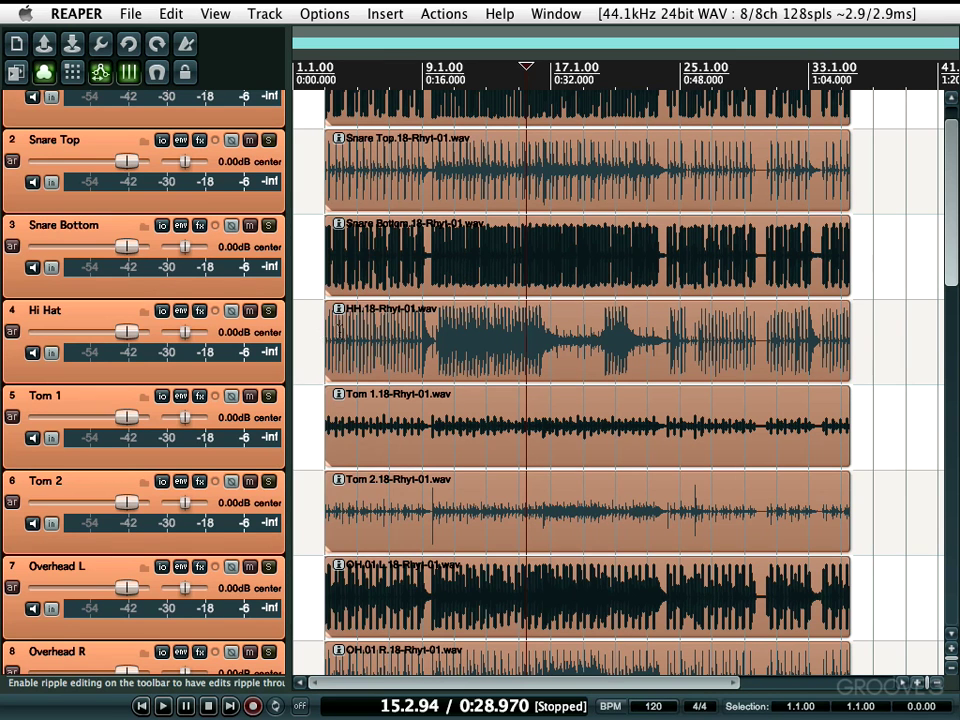
Step: Make a time selection from about 2.3.74 to 6.4.48, zoom the arrange view to it, and return to the previous zoom
left_click_drag(322, 333, 387, 338)
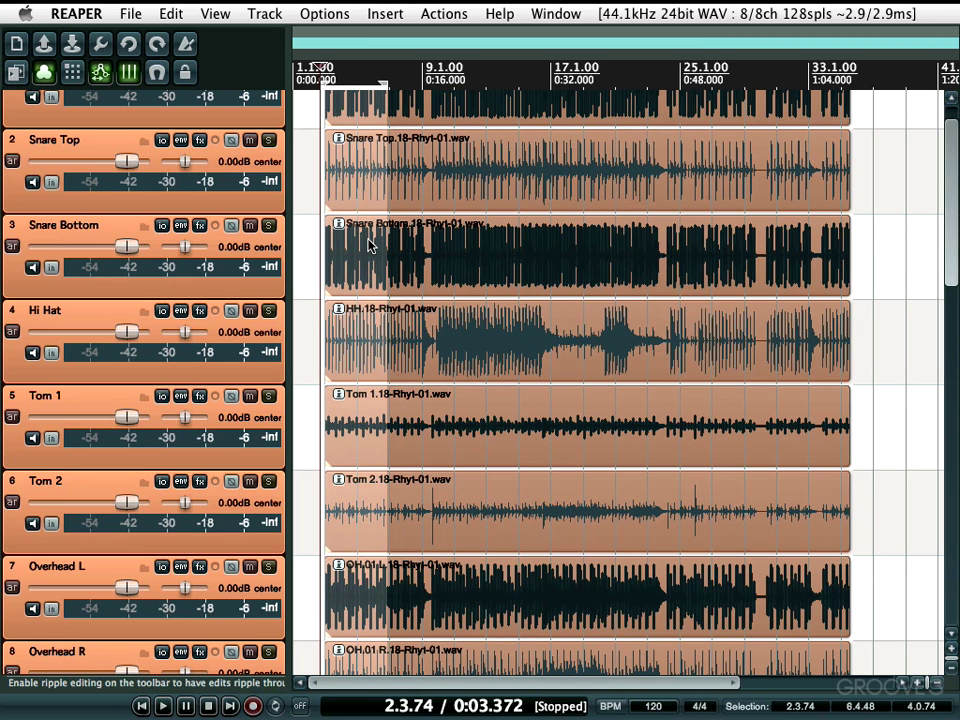
key("ctrl+Page_Up")
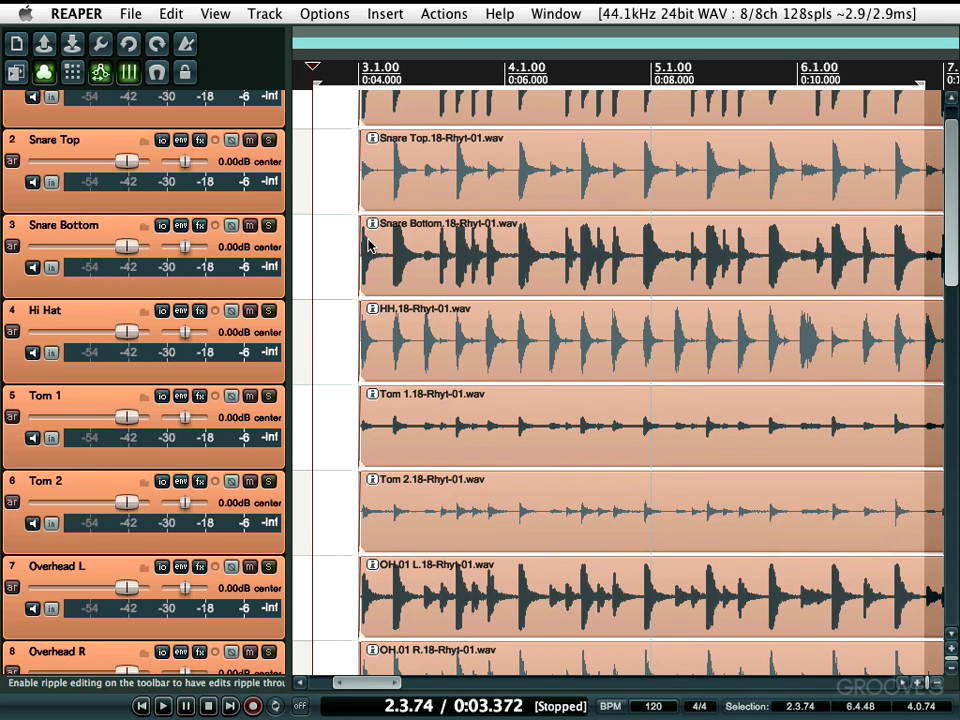
key("ctrl+Page_Down")
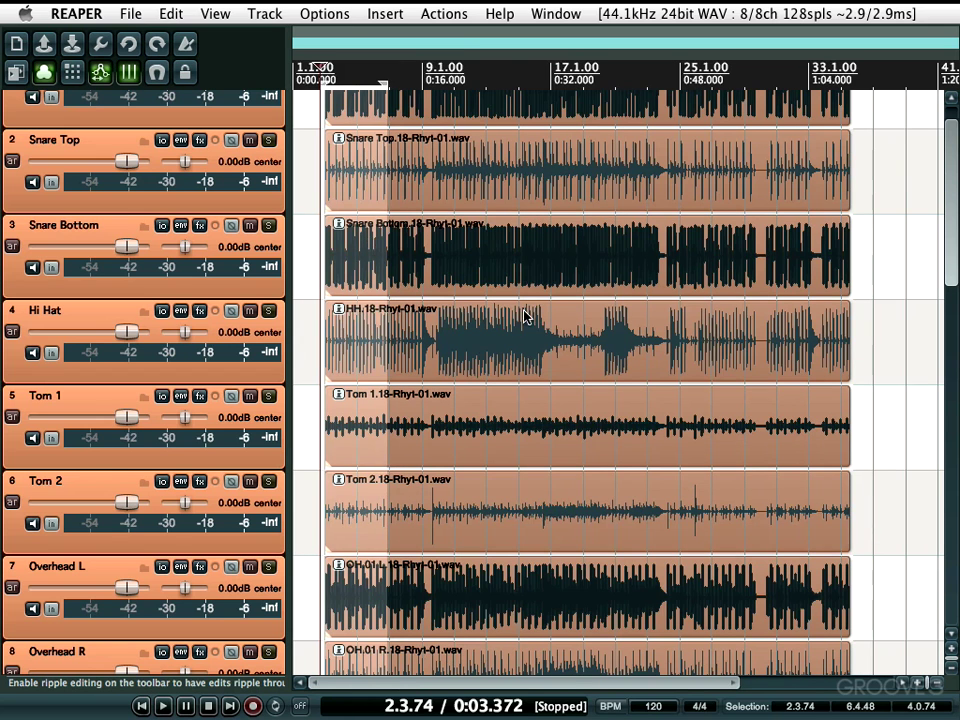
Step: Make a time selection from about 14.2.02 to 23.4.86, select the Snare Bottom item, and zoom to the time selection
left_click_drag(506, 257, 659, 256)
left_click(675, 292)
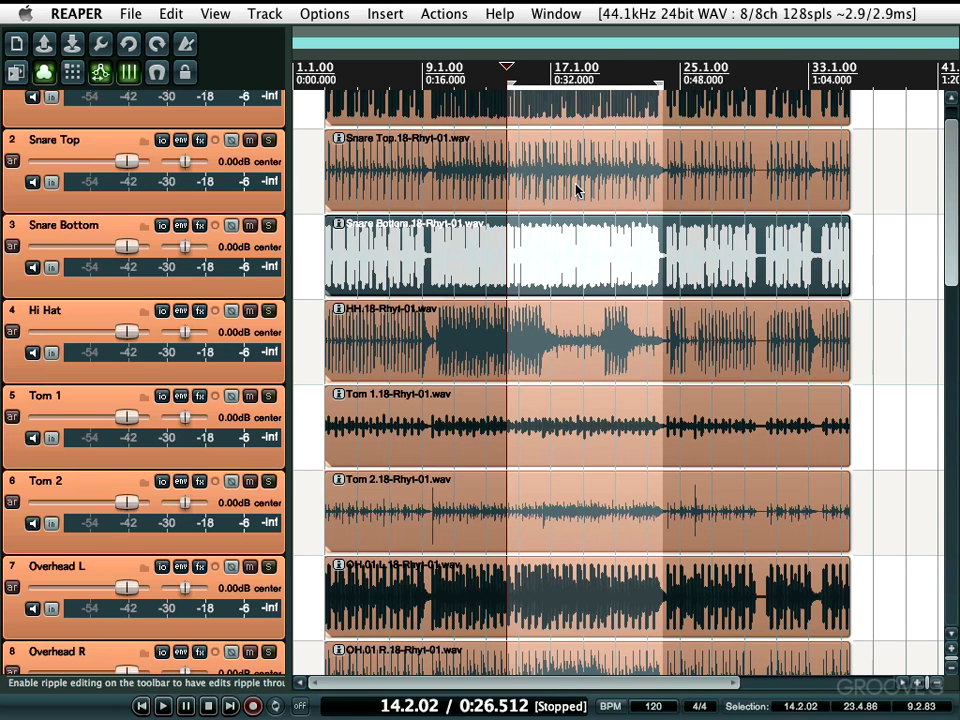
key("ctrl+Page_Up")
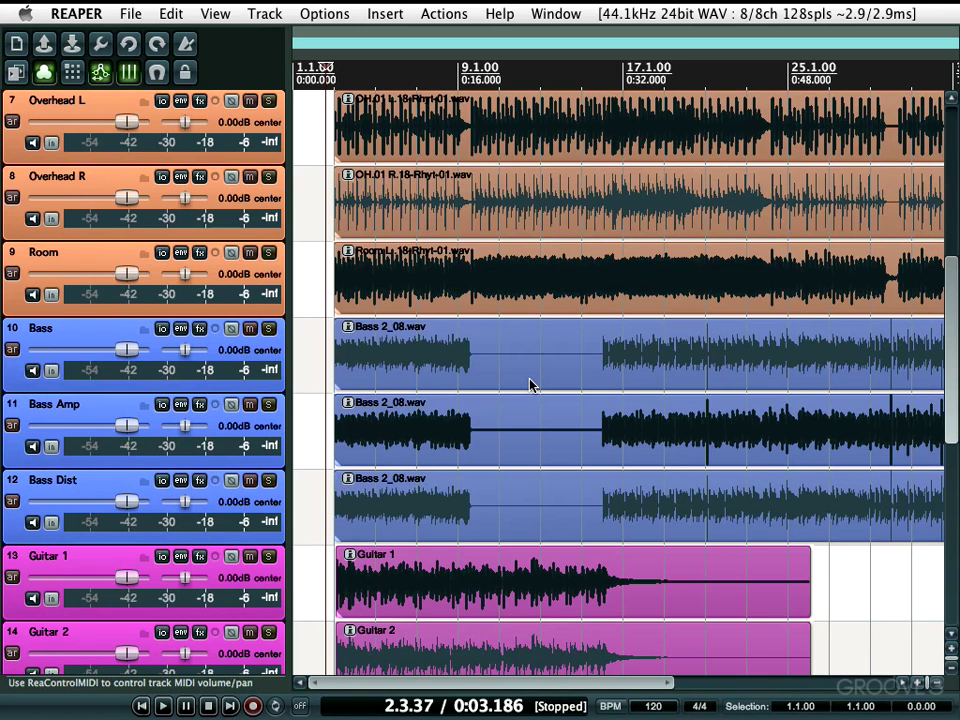
Step: Set the vertical zoom center to Track at center of view in the Editing Behavior preferences and apply it
key("super+comma")
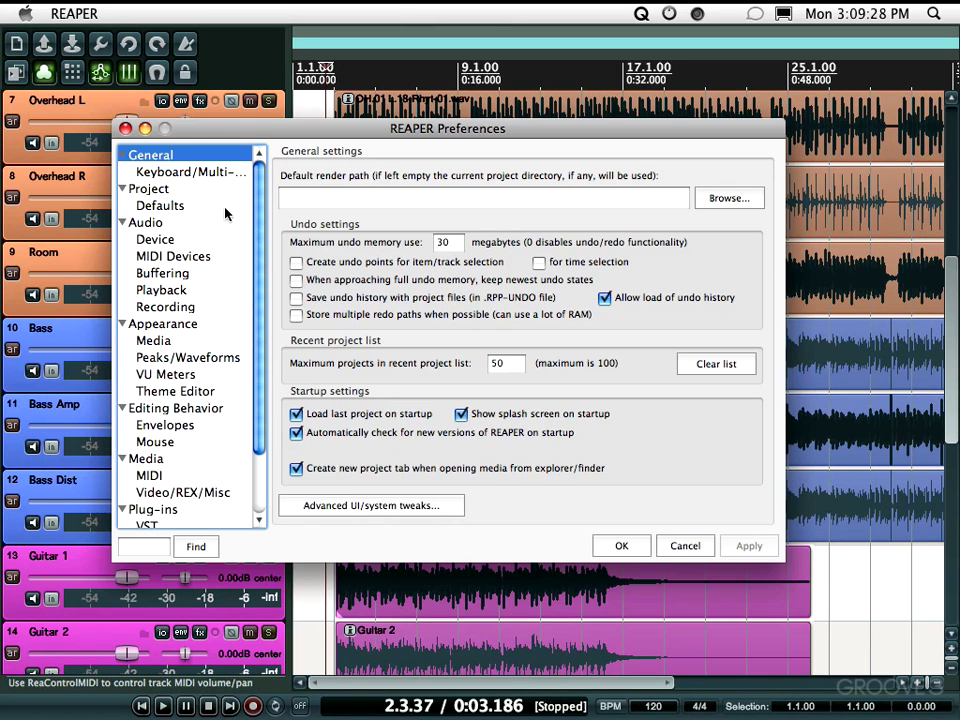
left_click(219, 417)
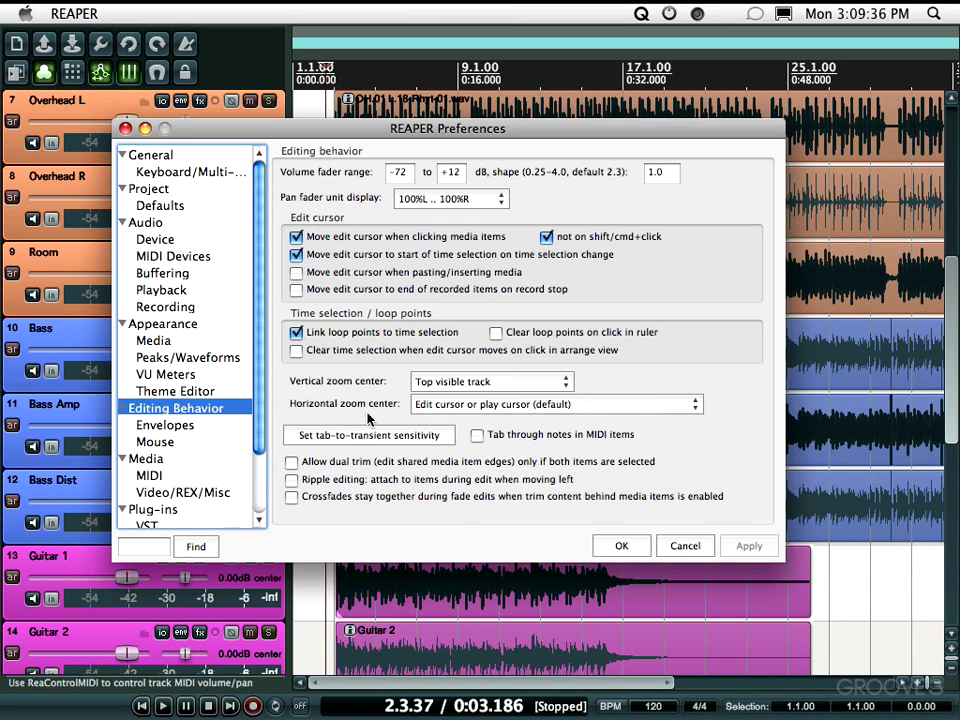
left_click(458, 383)
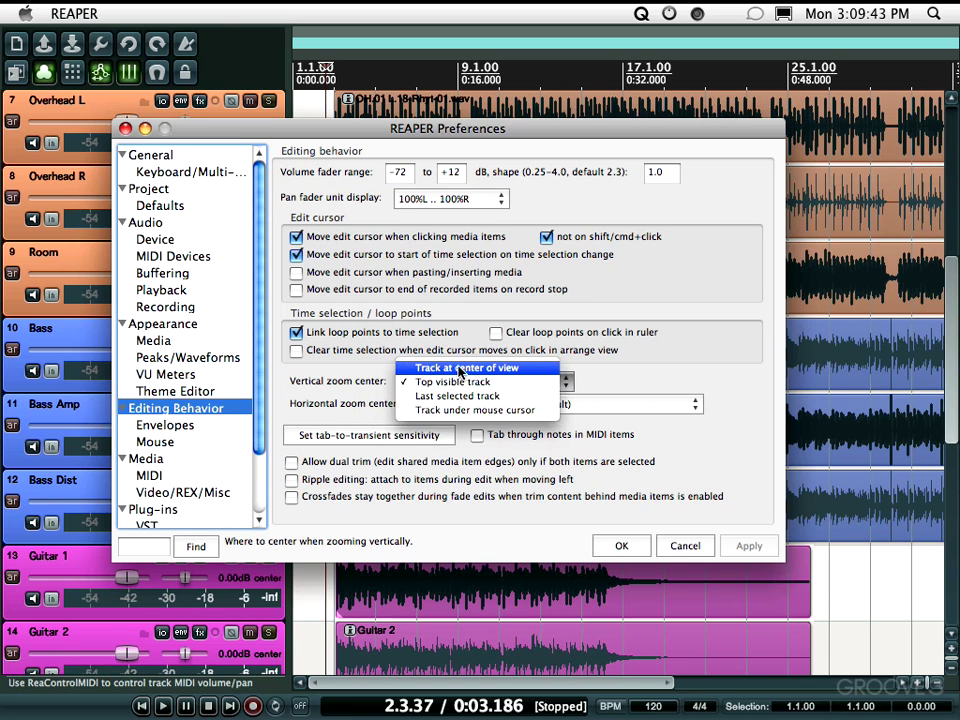
left_click(465, 368)
left_click(620, 545)
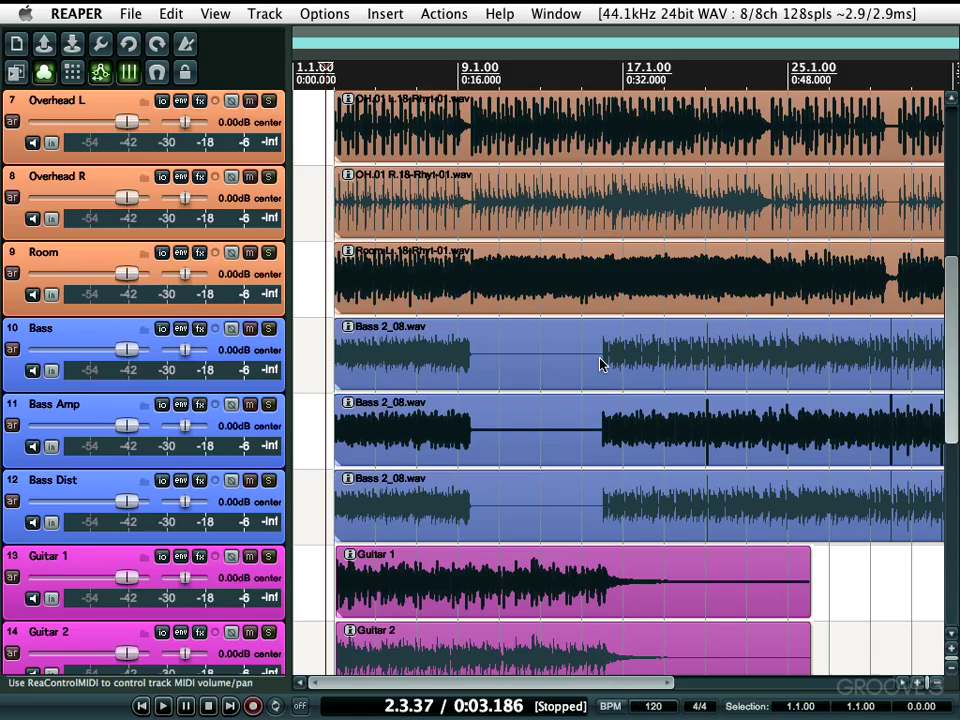
Step: Zoom all tracks vertically in and back out around the Bass track at the center of the view
key("Page_Up")
key("Page_Up")
key("Page_Up")
key("Page_Up")
key("Page_Up")
key("Page_Up")
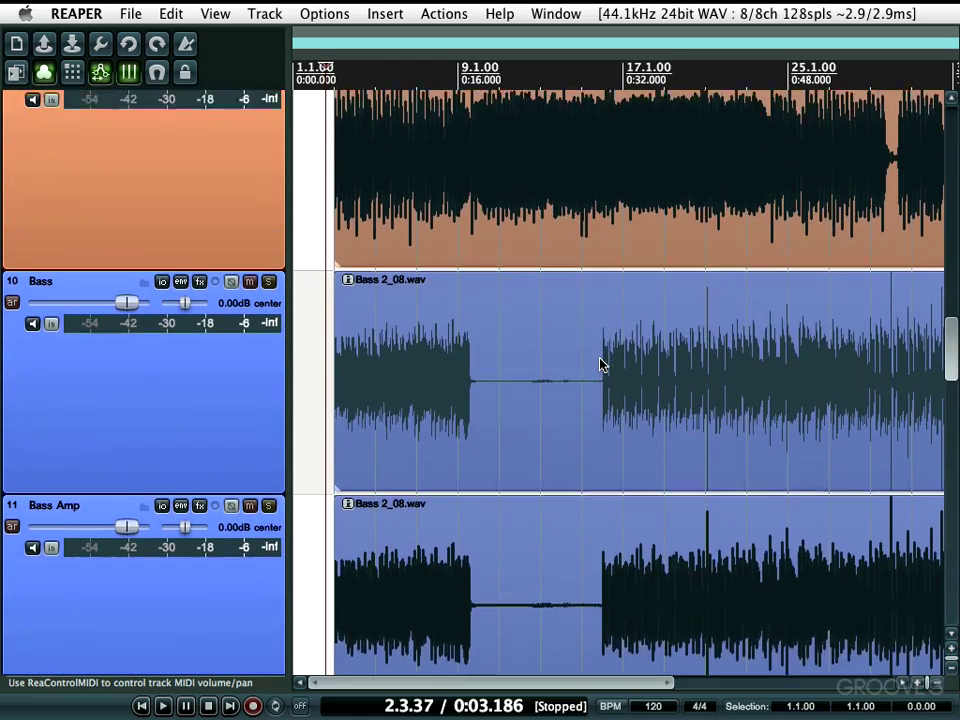
key("Page_Down")
key("Page_Down")
key("Page_Down")
key("Page_Down")
Step: With the Hi Hat track selected, bring Tom 1 to the middle of the view and zoom vertically in and out around it
scroll(600, 364, "up", 5)
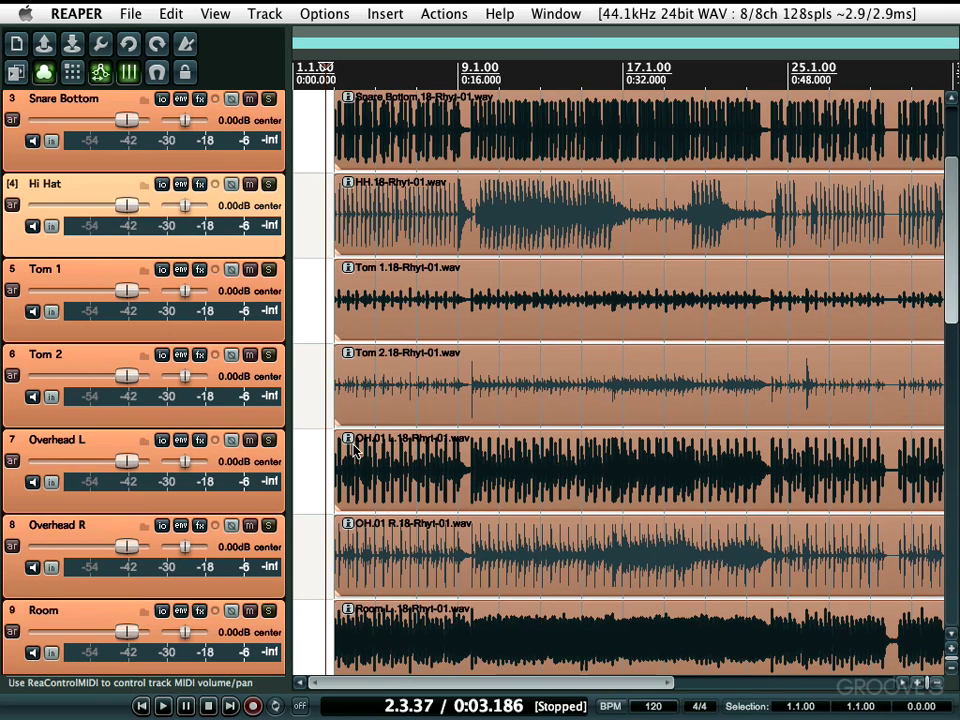
scroll(493, 460, "up", 1)
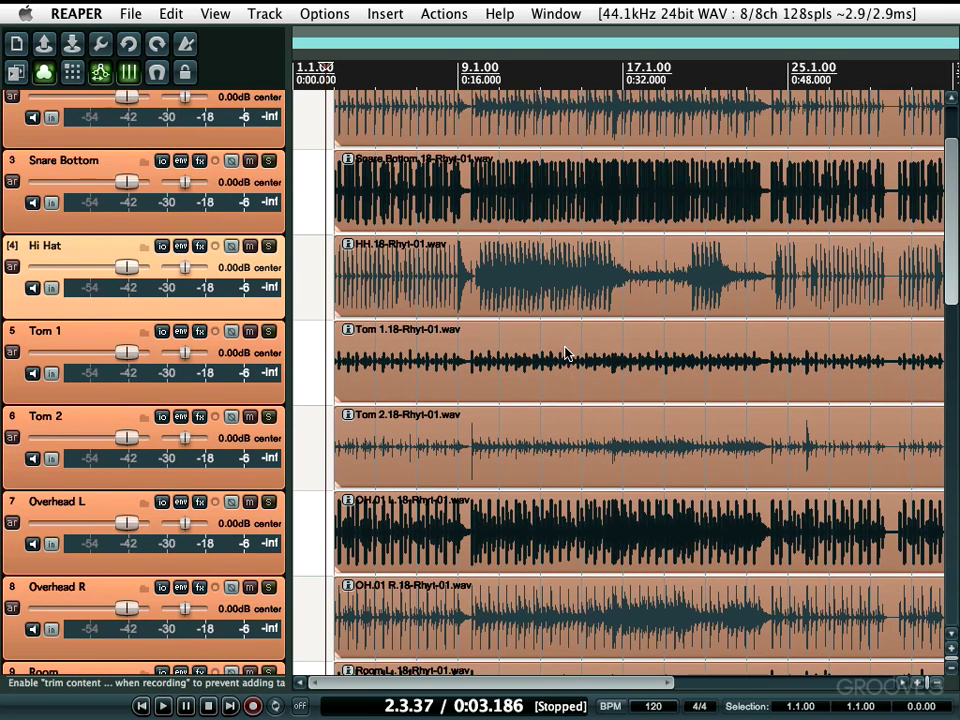
scroll(565, 352, "up", 5)
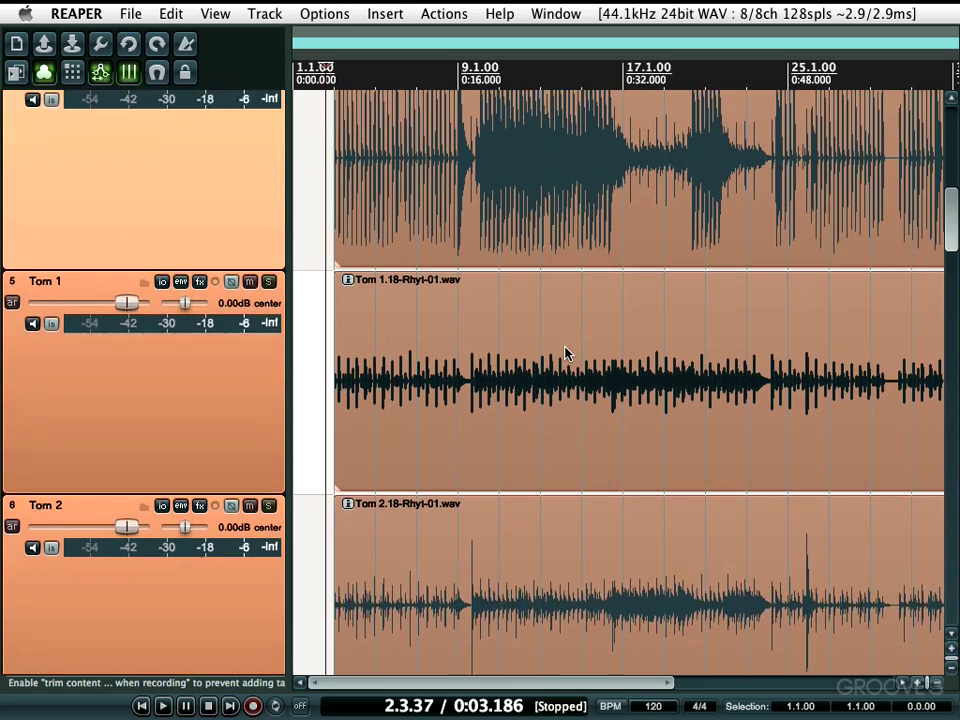
scroll(565, 352, "up", 5)
scroll(565, 352, "down", 5)
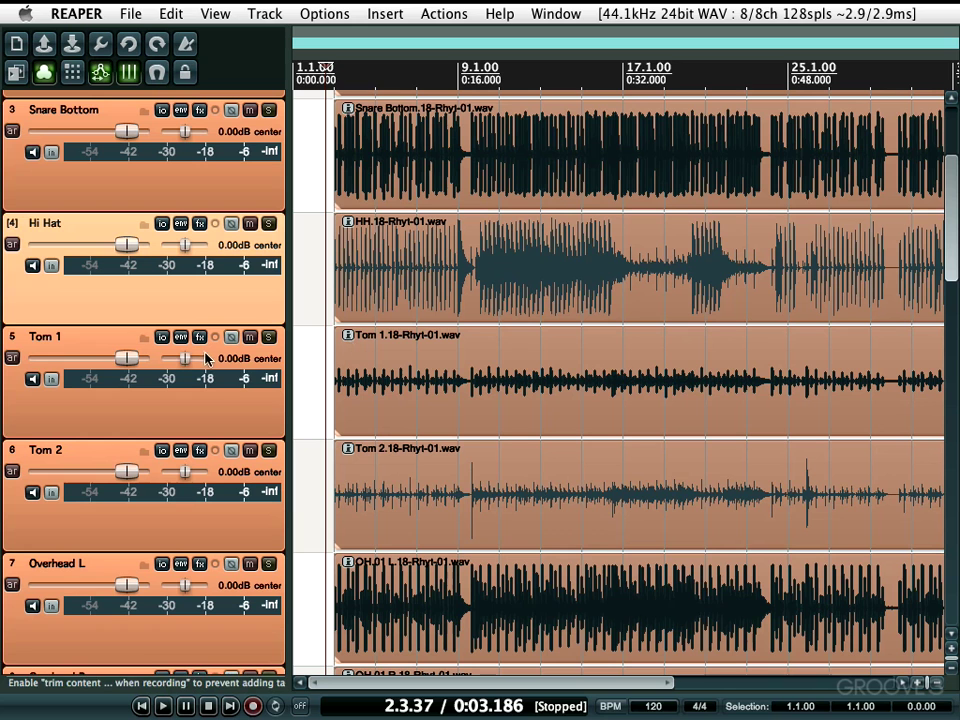
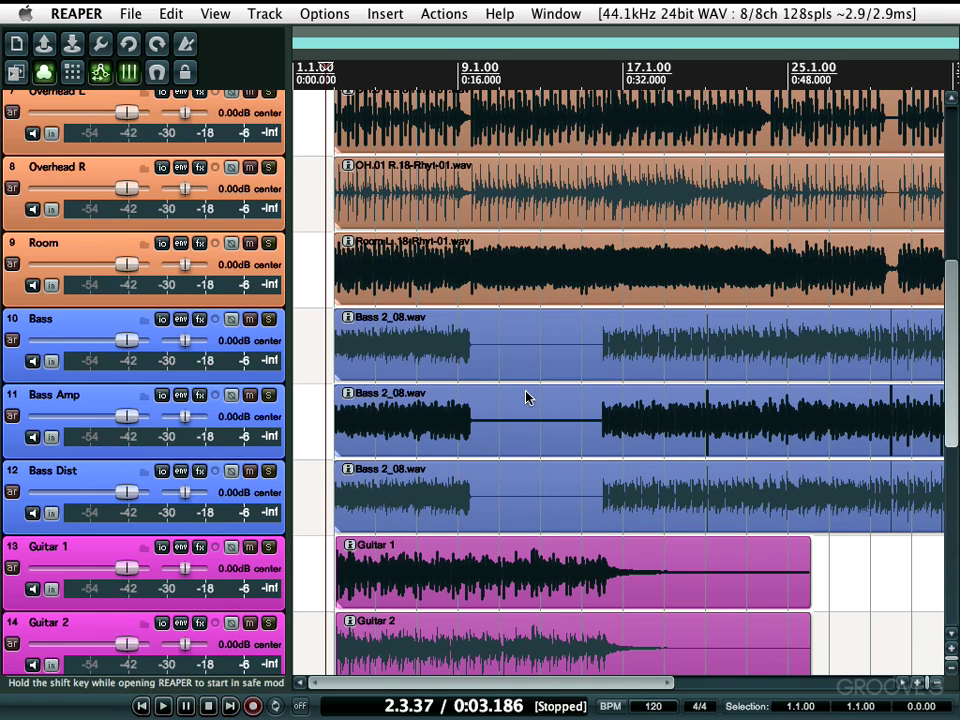
Step: Align Overhead L as the top visible track and zoom vertically in until it nearly fills the arrange view
scroll(527, 397, "up", 1)
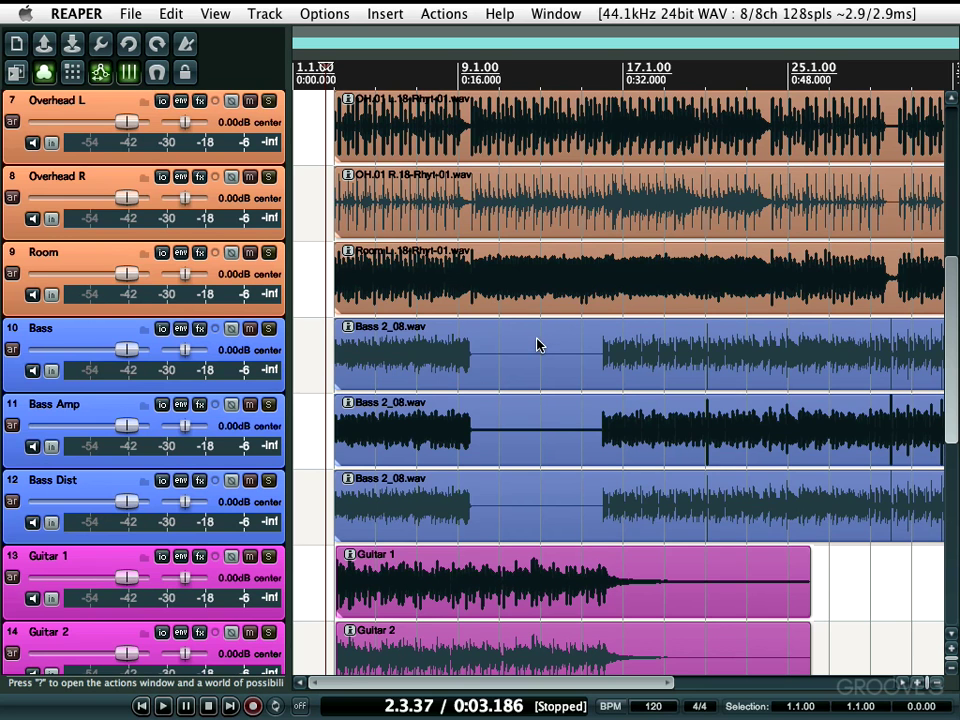
key("Page_Up")
key("Page_Up")
key("Page_Up")
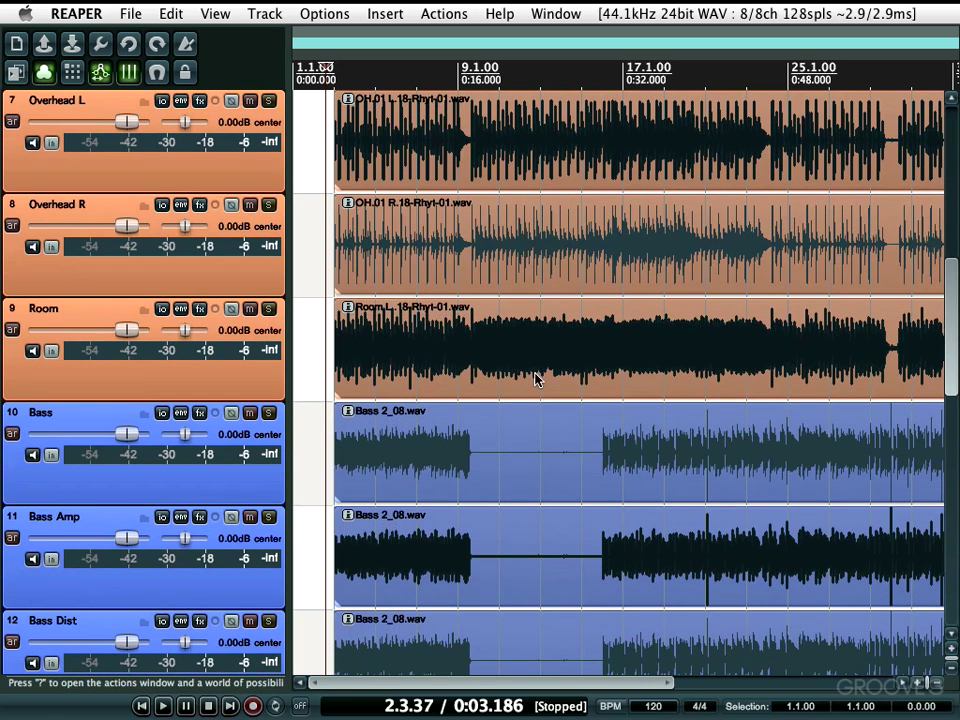
key("Page_Up")
key("Page_Up")
key("Page_Up")
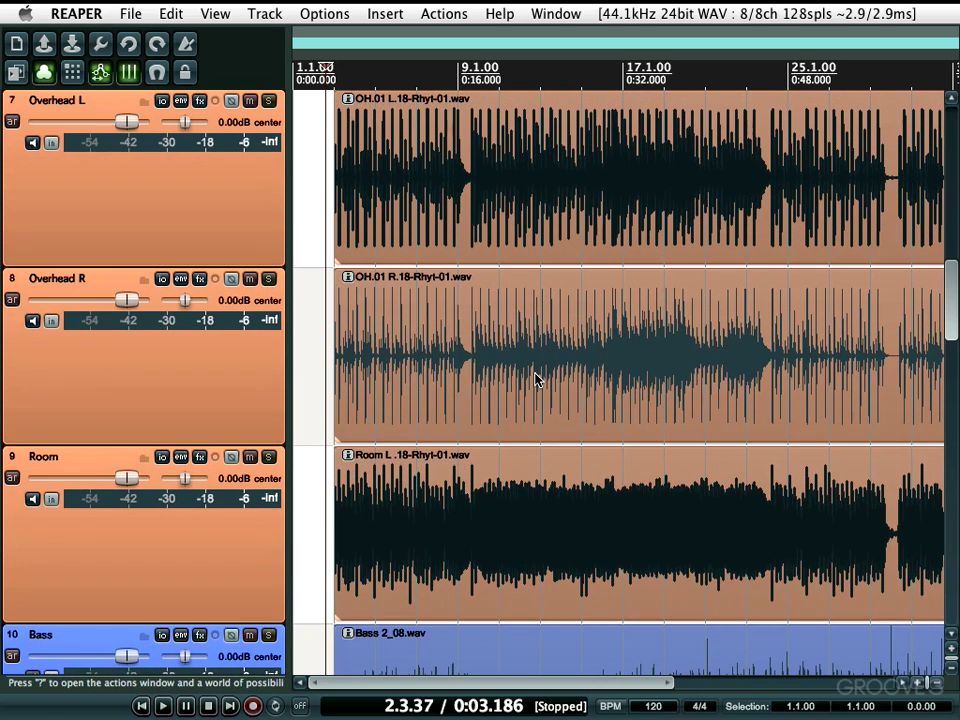
key("Page_Up")
key("Page_Up")
key("Page_Up")
key("Page_Up")
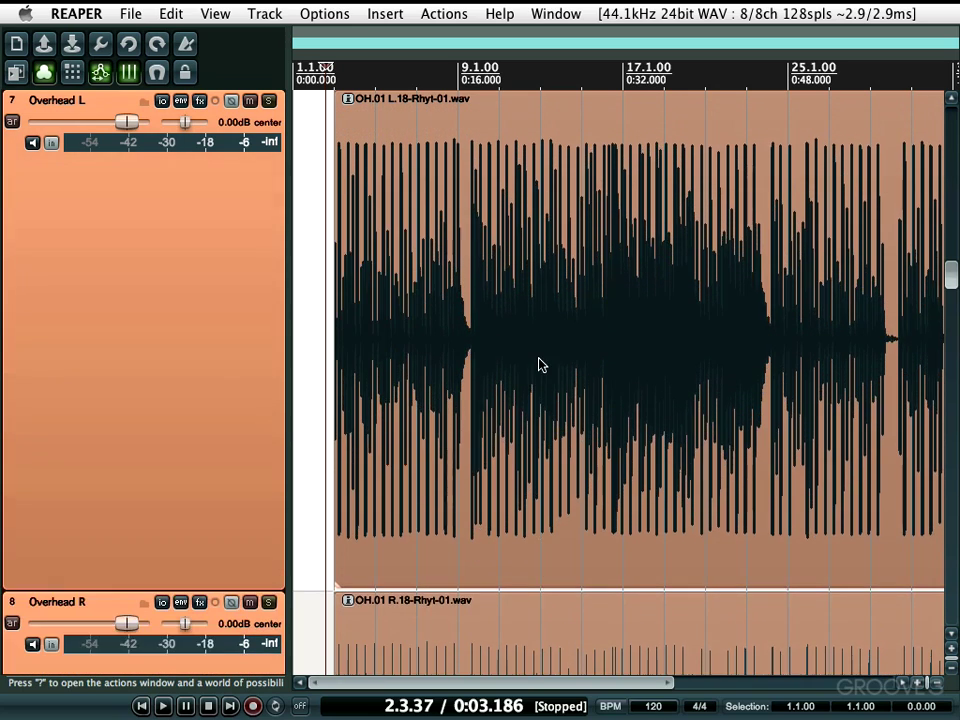
Step: Zoom vertically back out to compact tracks with Overhead L on top, and enlarge them again slightly
key("Page_Down")
key("Page_Down")
key("Page_Down")
key("Page_Down")
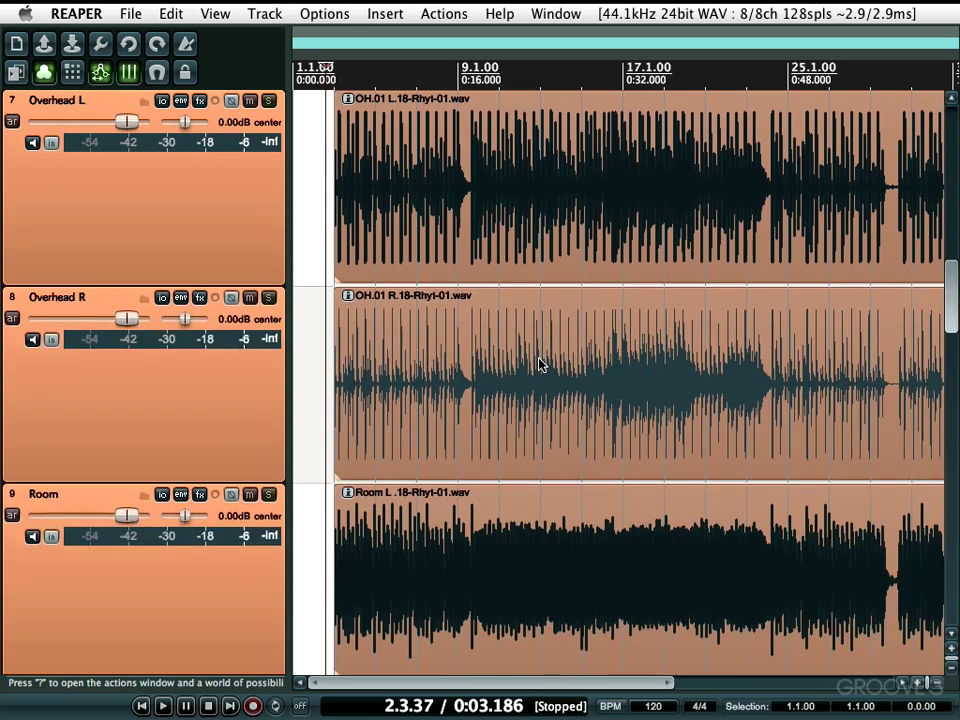
key("Page_Down")
key("Page_Down")
key("Page_Down")
key("Page_Up")
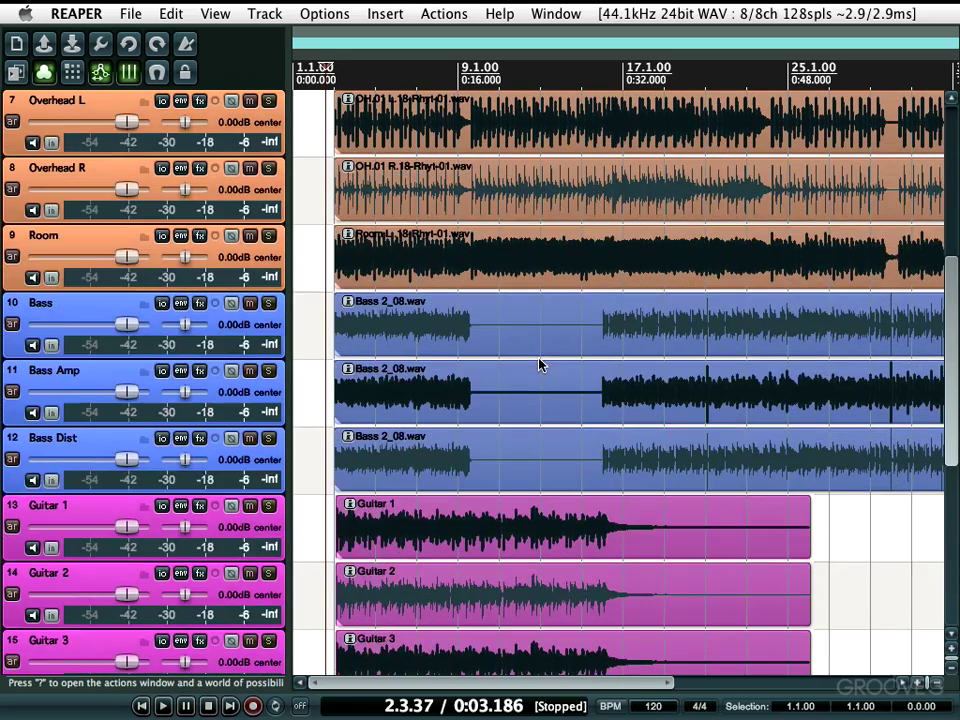
key("Page_Up")
key("Page_Up")
Step: Bring the Bass track to the top of the view and vary the vertical zoom around it, finishing with smaller tracks
scroll(538, 365, "down", 8)
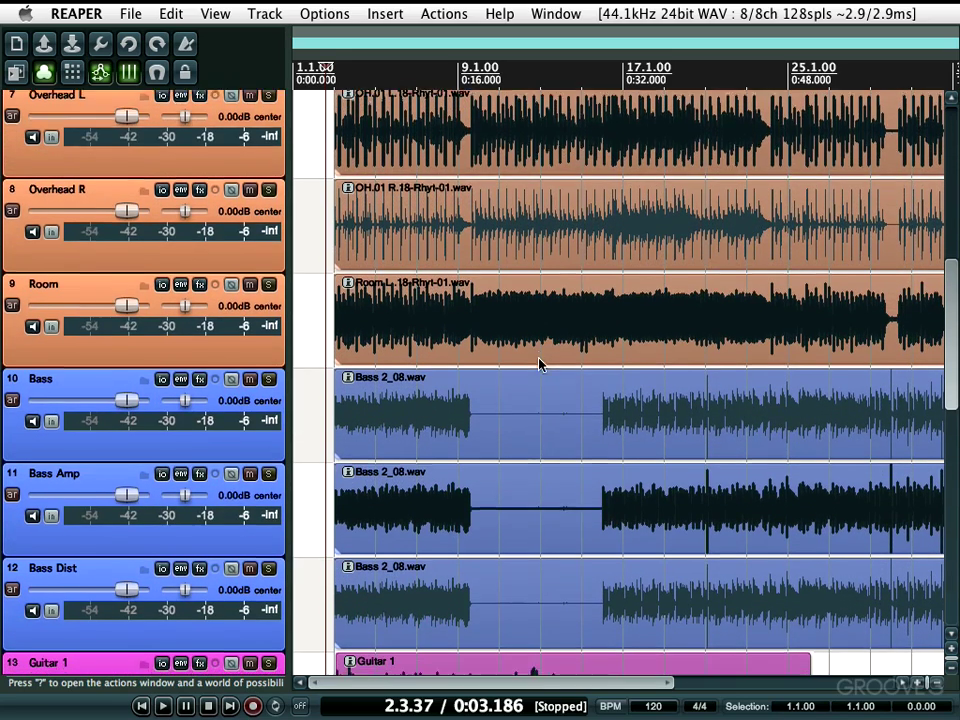
scroll(538, 365, "down", 2)
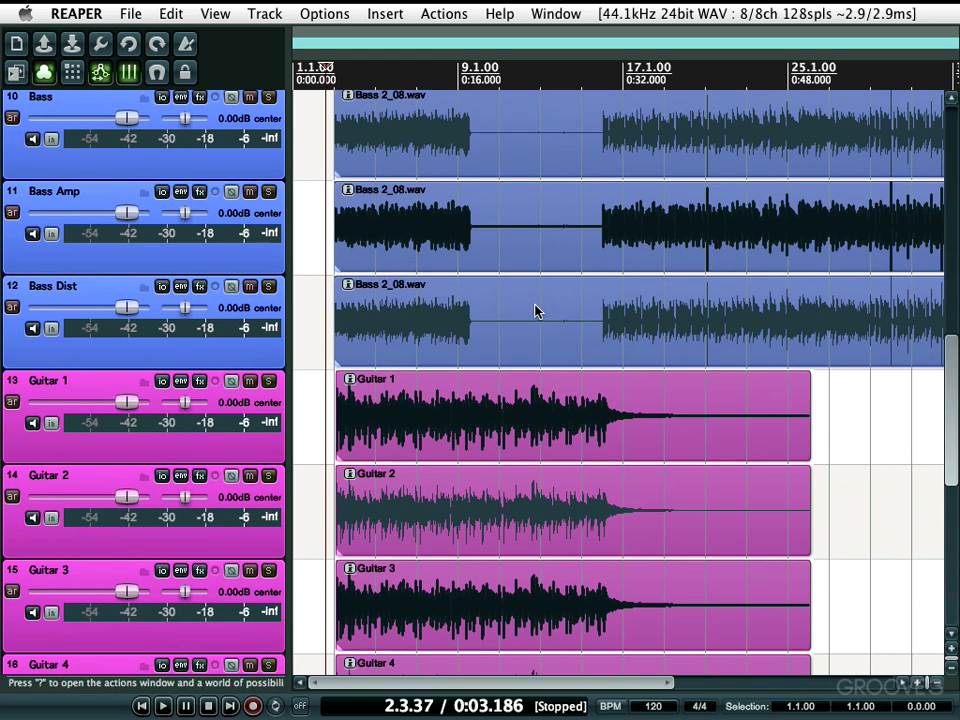
scroll(535, 311, "up", 3)
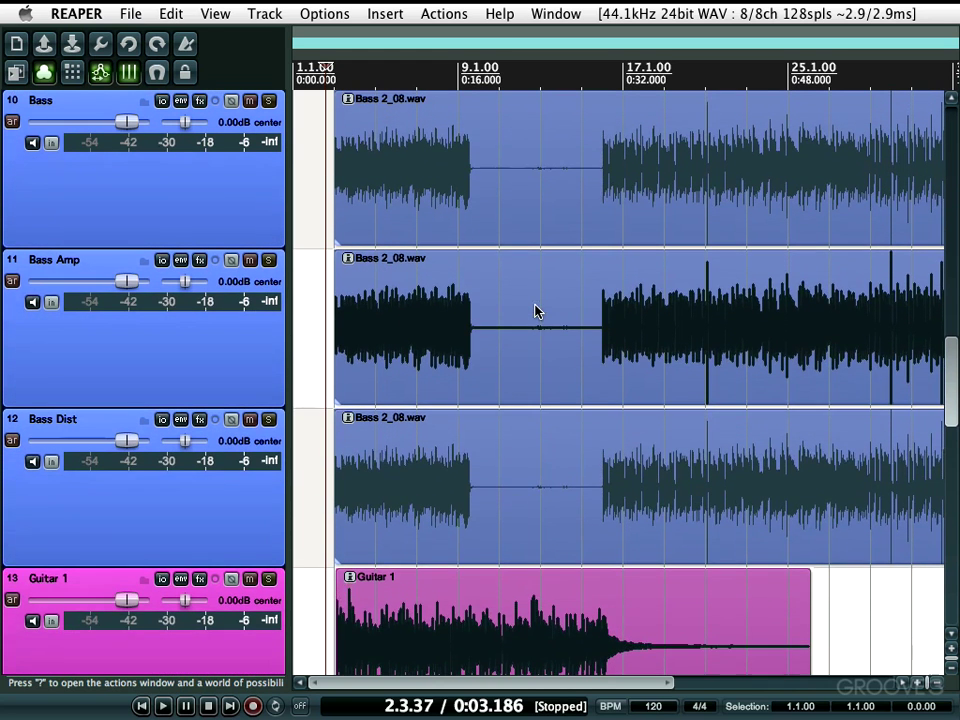
scroll(535, 311, "up", 2)
scroll(535, 311, "down", 4)
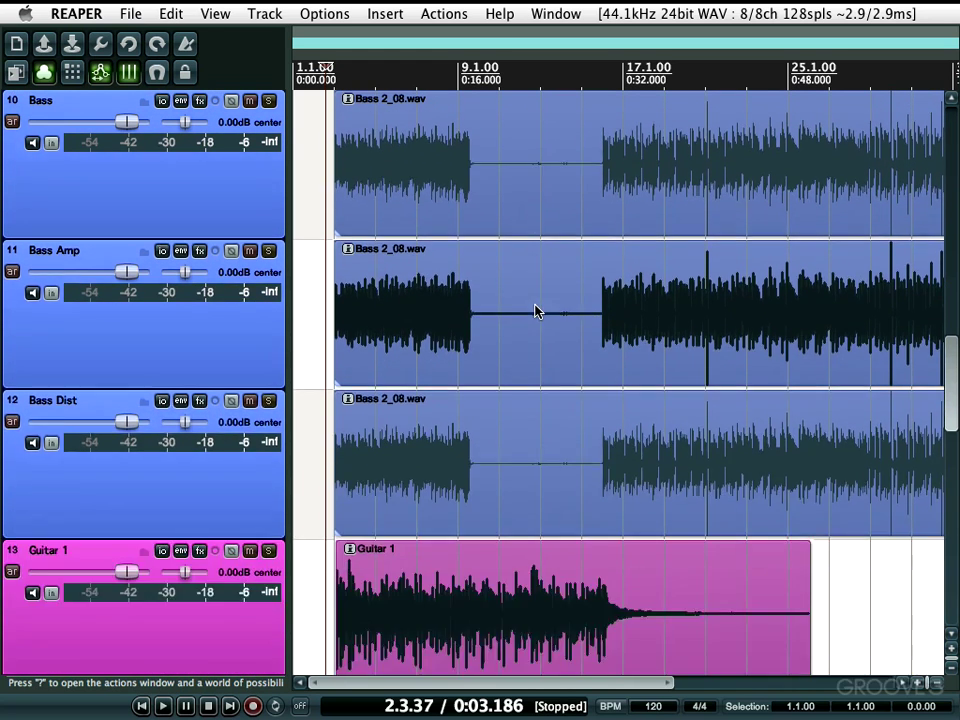
scroll(535, 311, "down", 2)
Step: Set the vertical zoom center preference to Last selected track and apply it
key("super+comma")
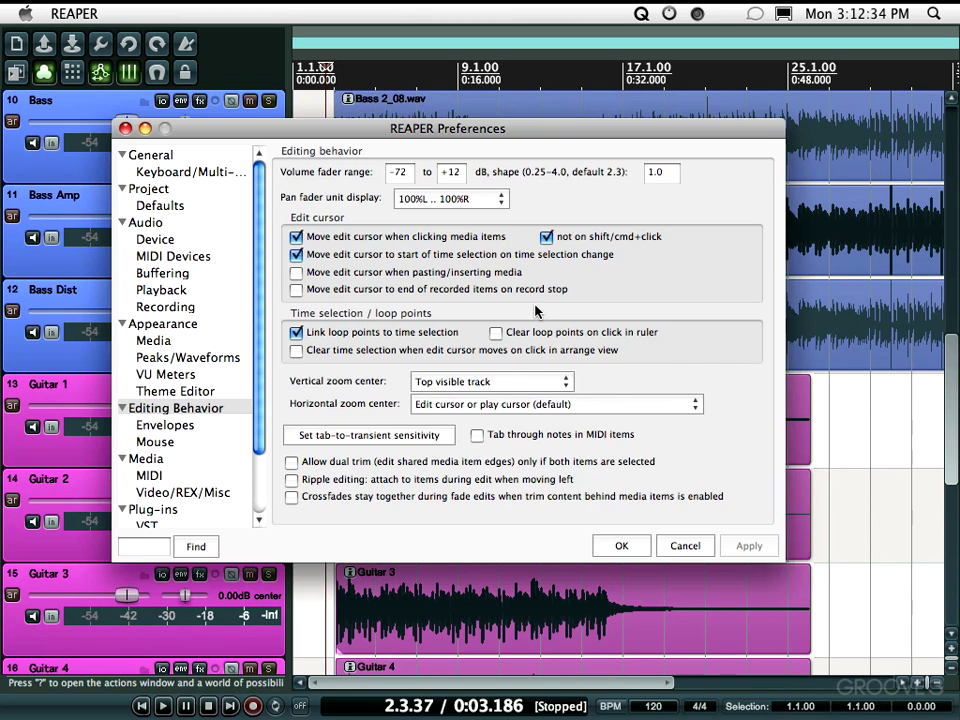
left_click(522, 382)
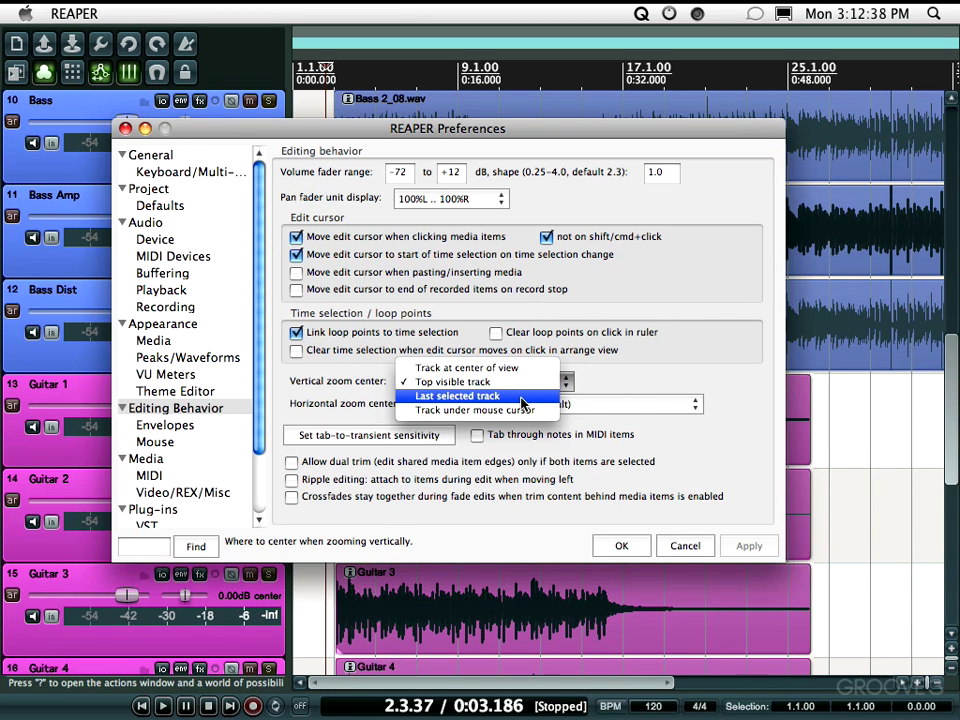
left_click(458, 396)
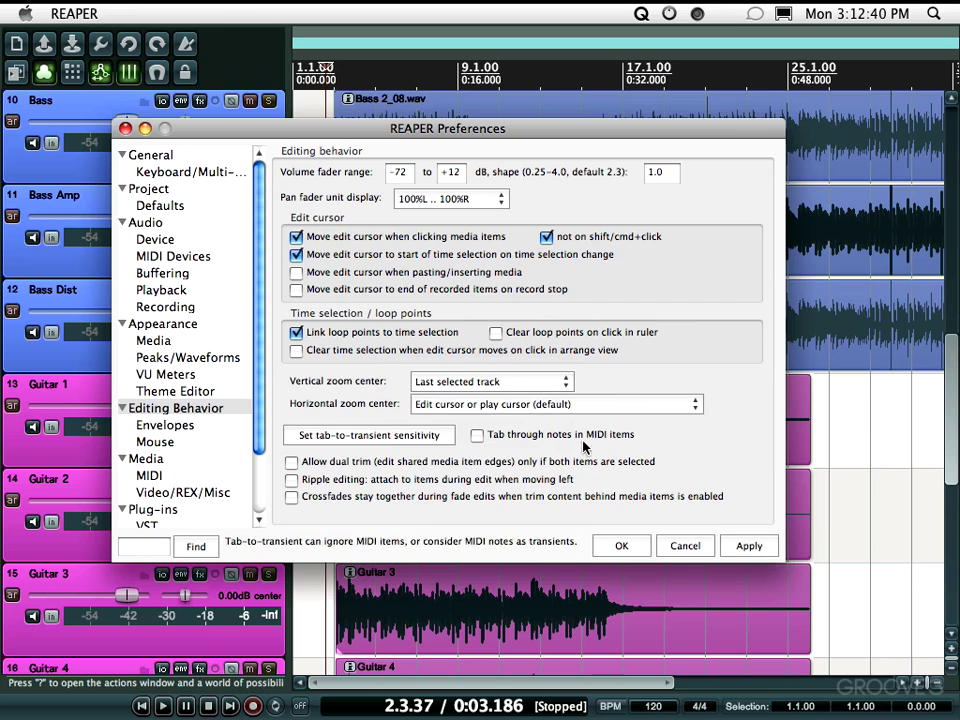
left_click(621, 545)
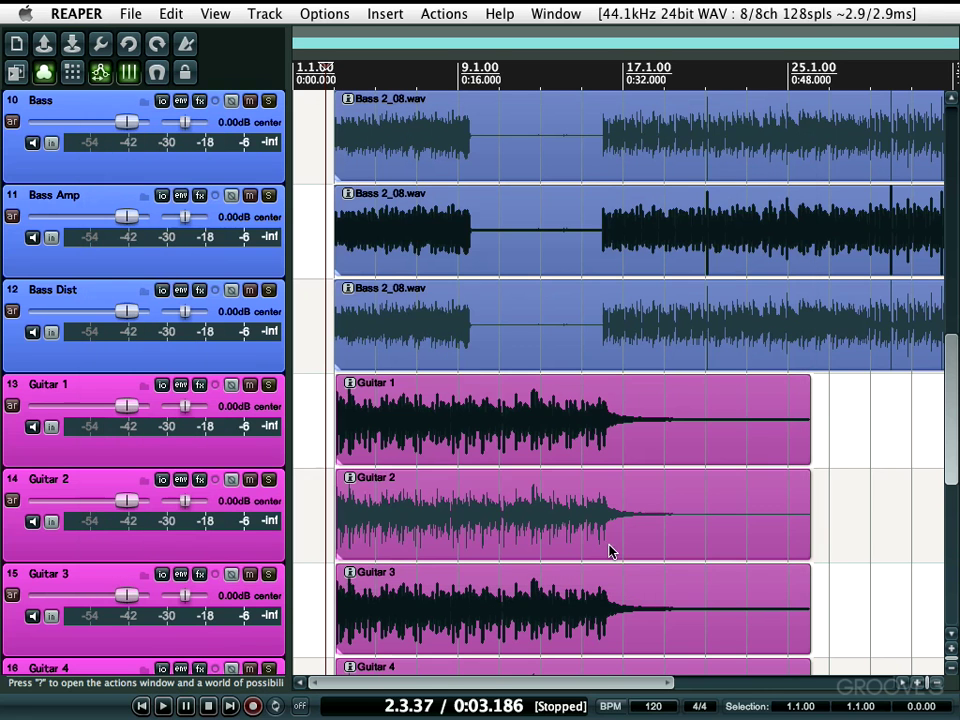
Step: Select the Bass Amp track and zoom vertically in and back out around it
left_click(105, 193)
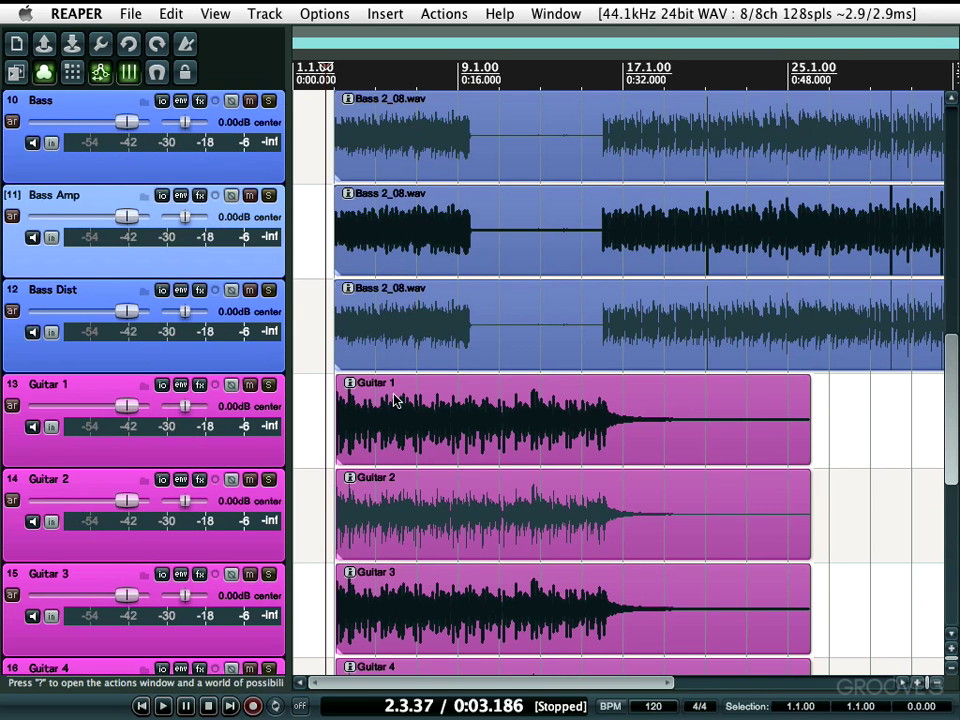
scroll(567, 420, "up", 1)
scroll(571, 412, "up", 4)
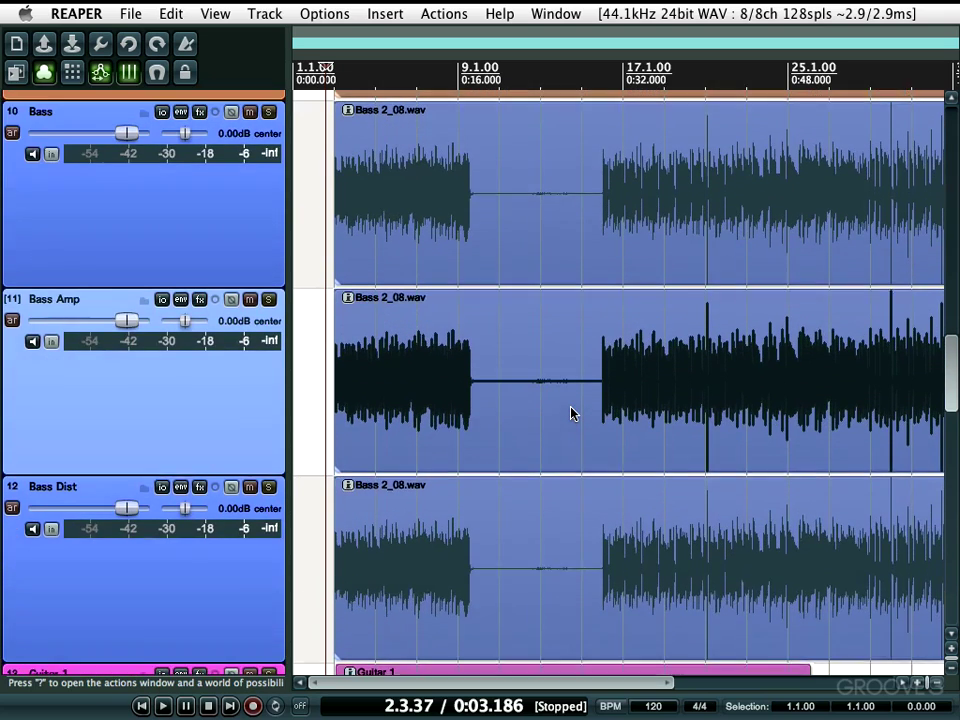
scroll(571, 412, "down", 5)
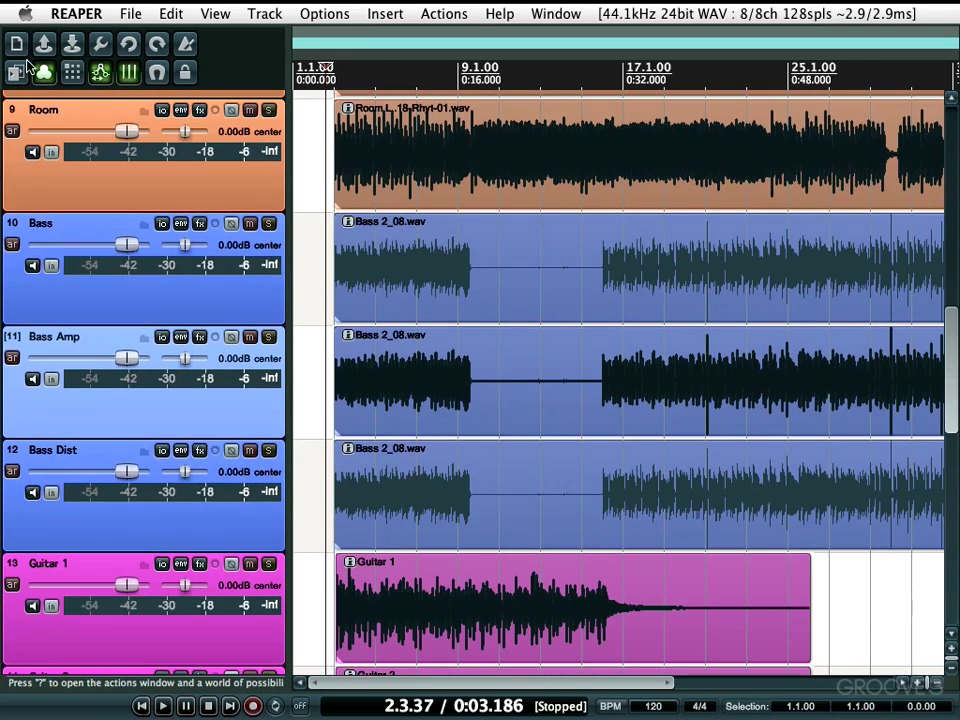
Step: Select the Room track and zoom vertically in and out around it
left_click(152, 195)
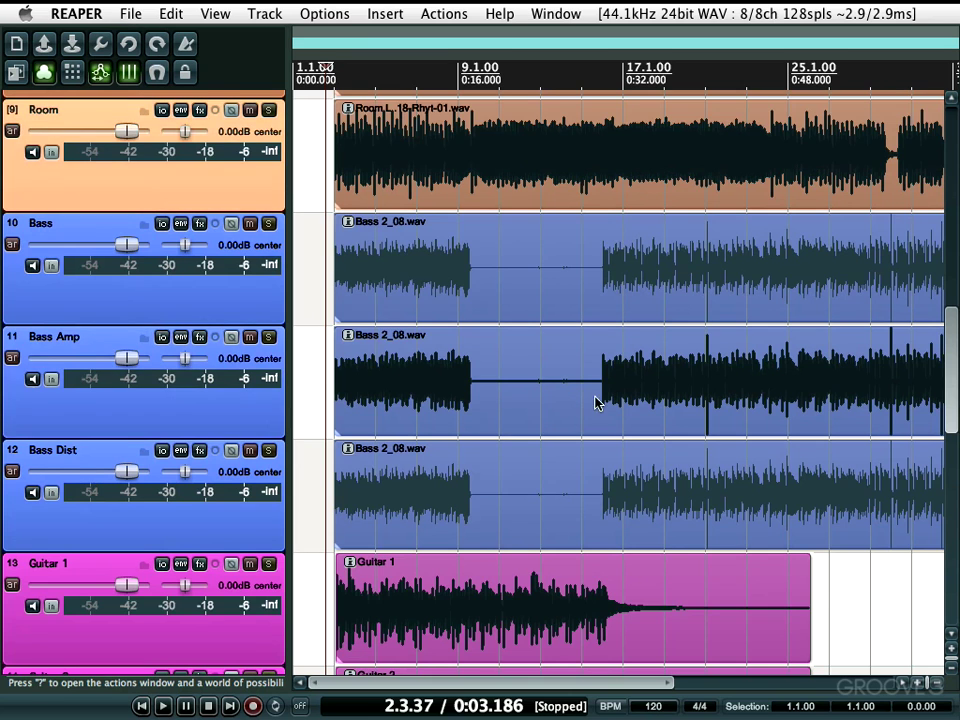
scroll(596, 396, "up", 4)
scroll(594, 403, "up", 1)
scroll(594, 403, "down", 4)
scroll(595, 403, "down", 2)
scroll(508, 411, "down", 3)
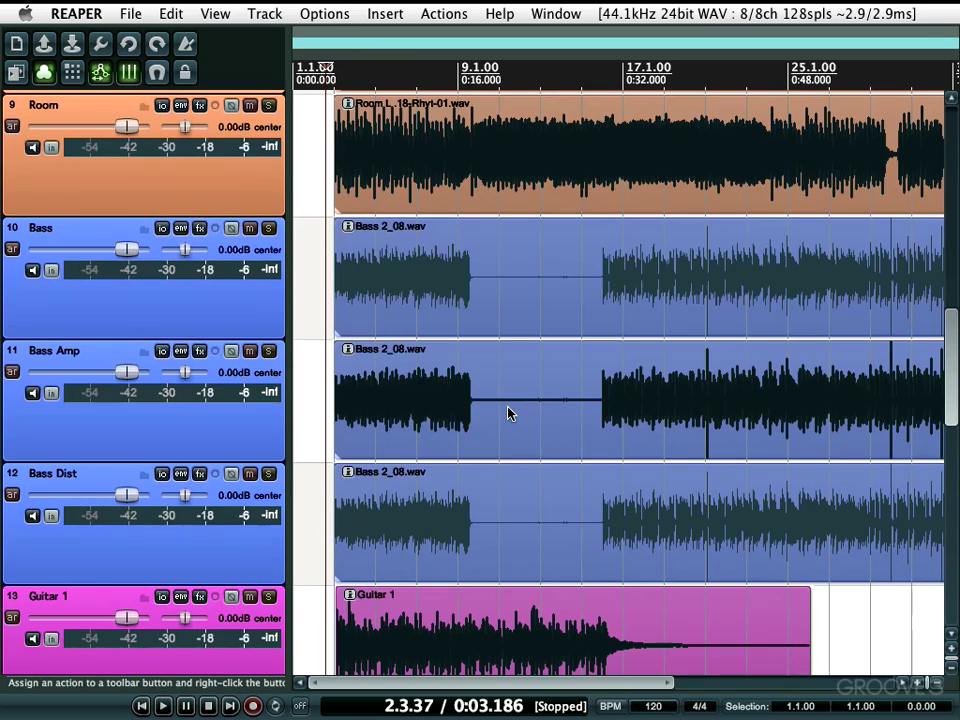
Step: Change the vertical zoom center preference to Track under mouse cursor and apply it
key("super+comma")
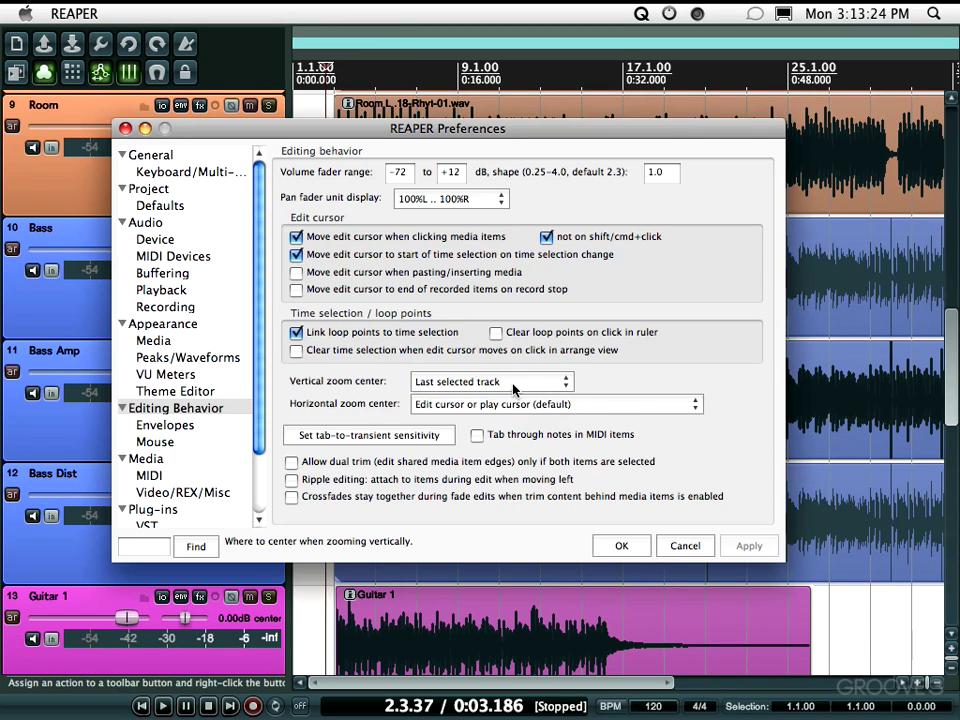
left_click(515, 381)
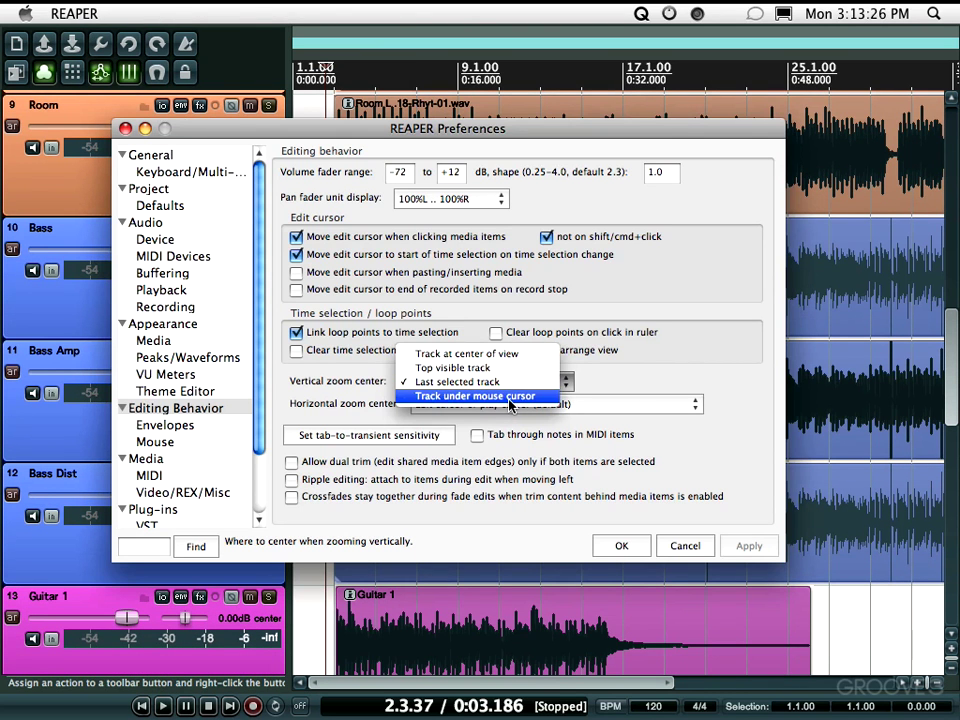
left_click(509, 397)
left_click(600, 545)
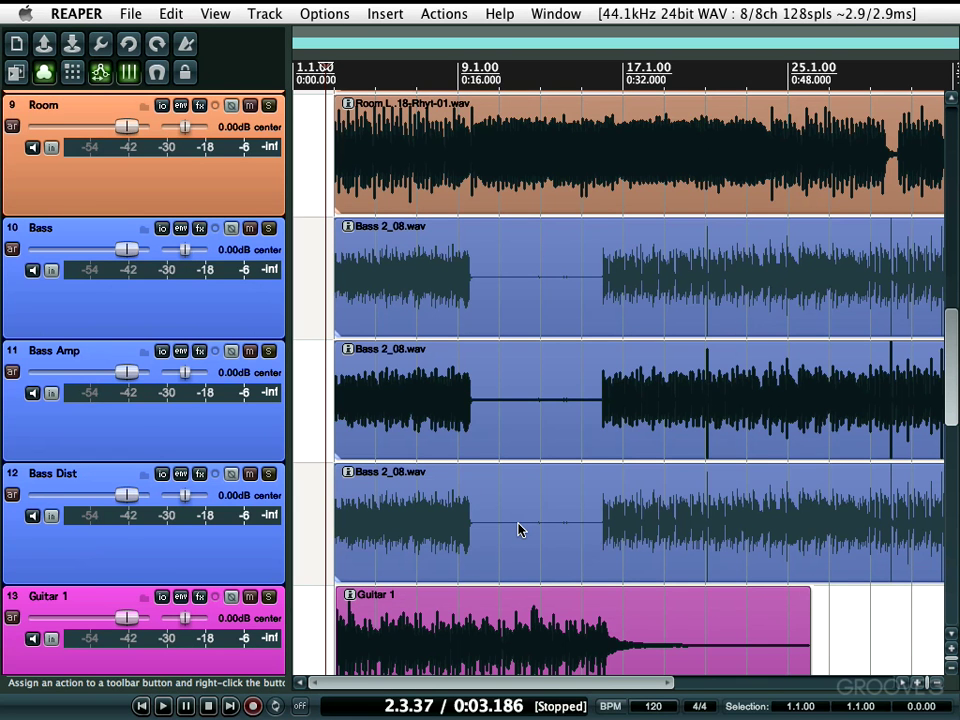
Step: Zoom vertically in and out with the pointer over Bass Dist, Bass and Guitar 1 in turn, ending with Guitar 1 enlarged
scroll(518, 530, "up", 5)
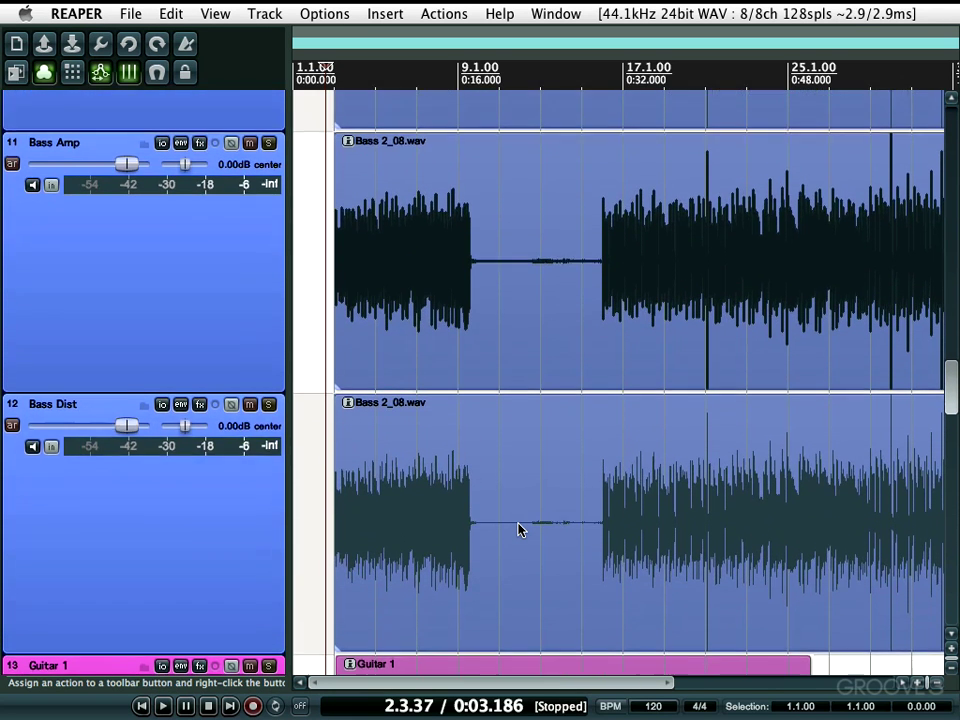
scroll(518, 530, "down", 5)
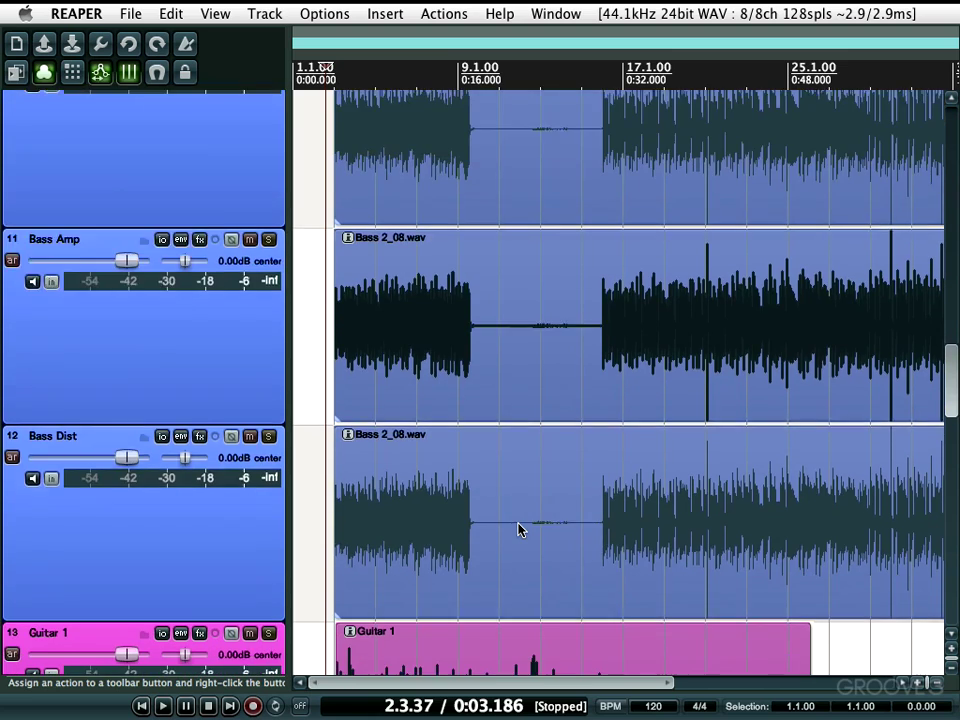
scroll(556, 260, "up", 5)
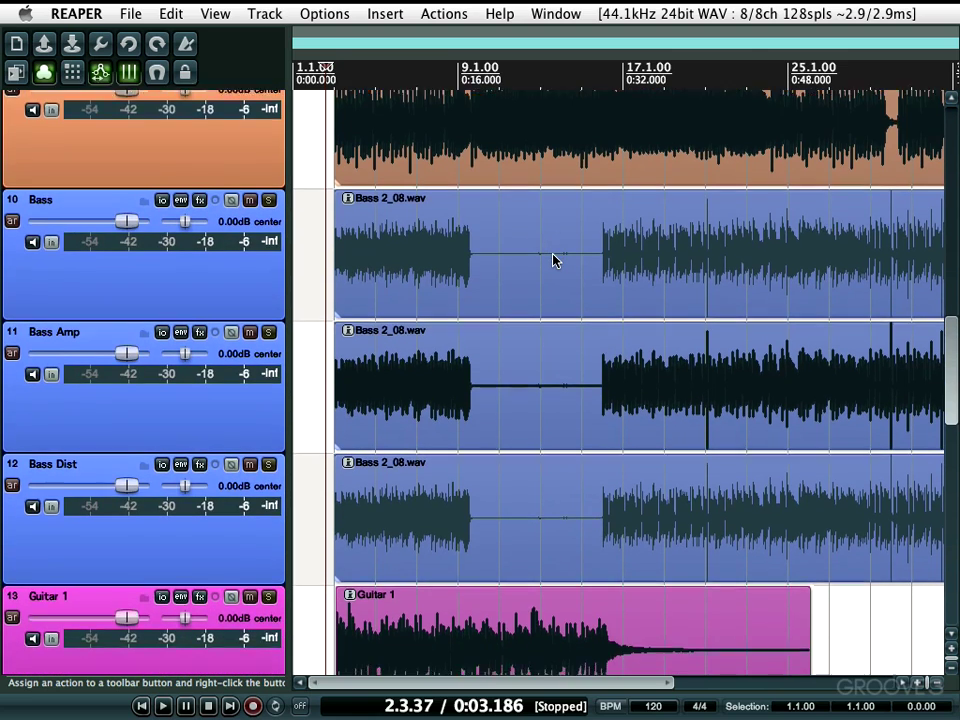
scroll(556, 260, "down", 5)
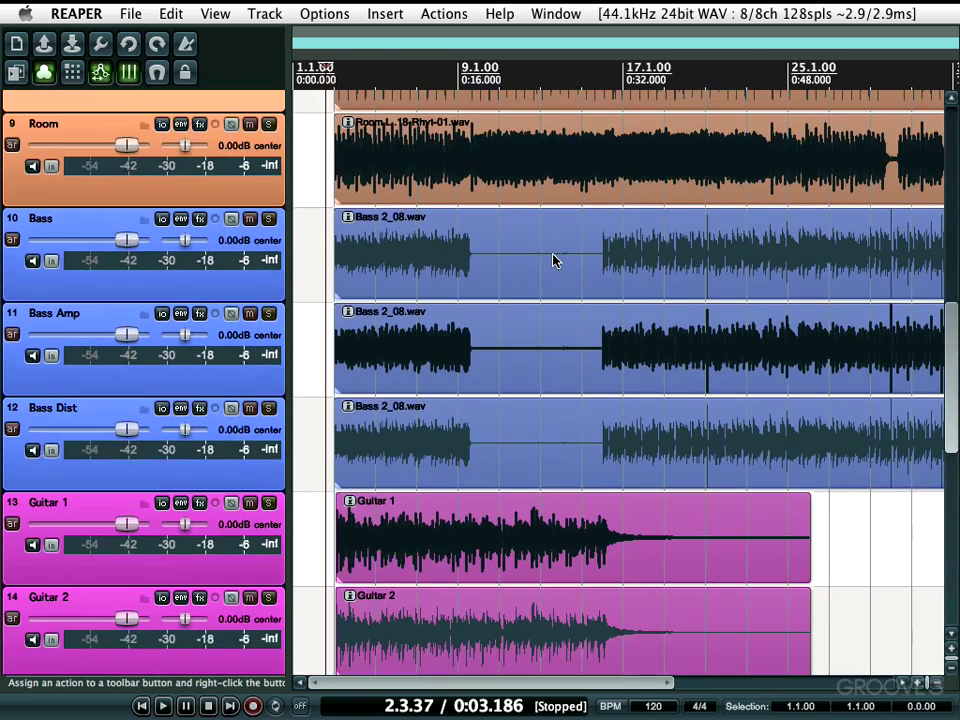
scroll(493, 365, "up", 5)
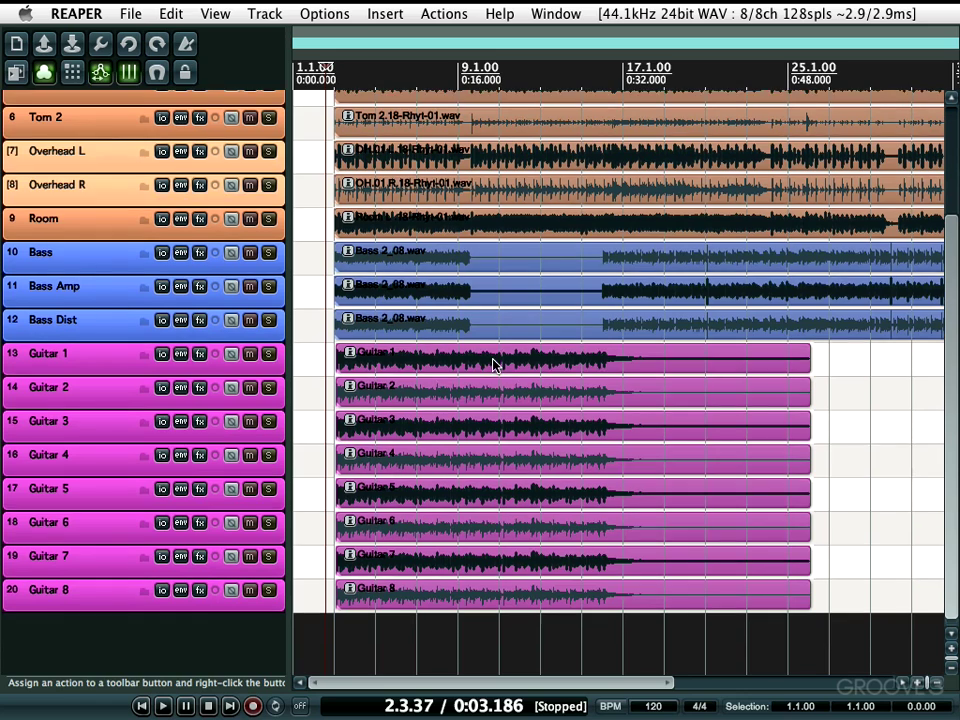
scroll(495, 365, "up", 3)
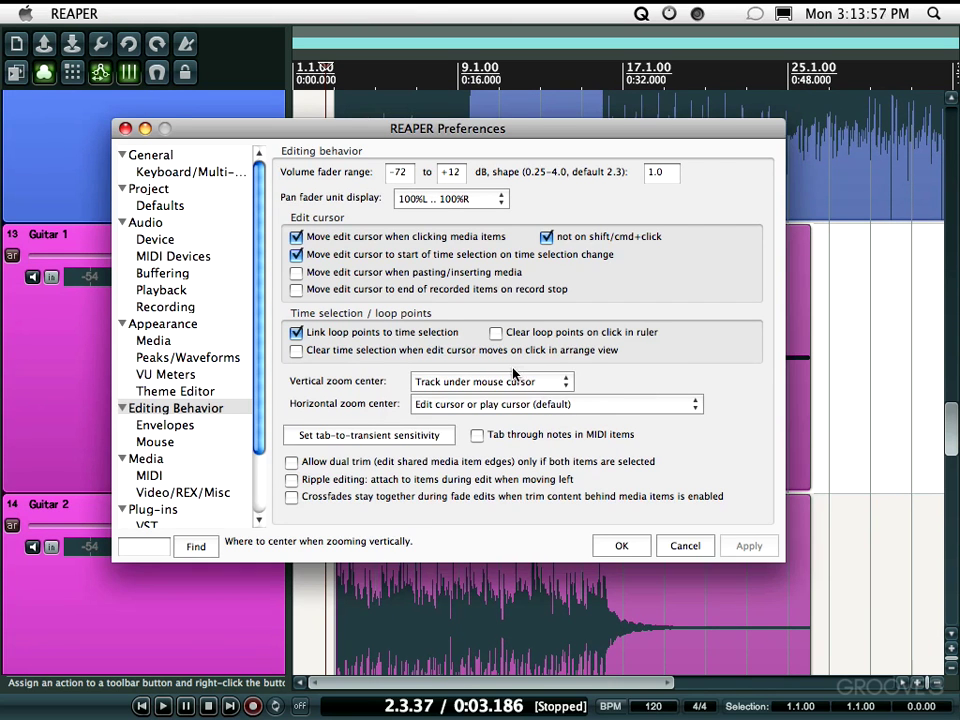
Step: Set the vertical zoom center to Track at center of view, keeping the horizontal one at Edit cursor or play cursor (default)
left_click(490, 381)
left_click(470, 340)
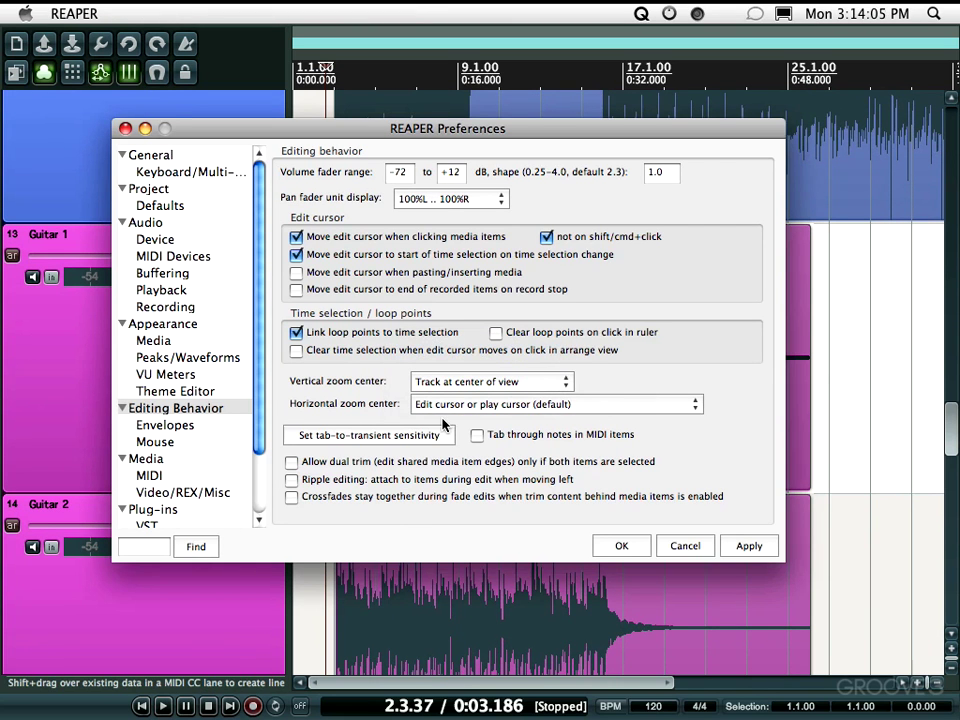
left_click(516, 405)
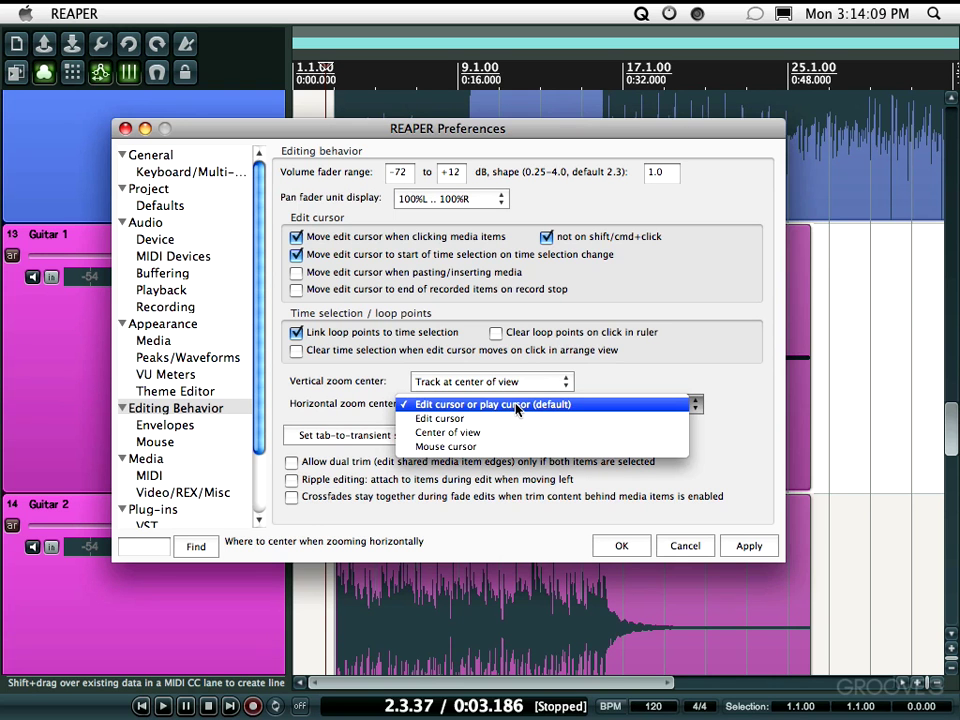
left_click(516, 405)
left_click(618, 545)
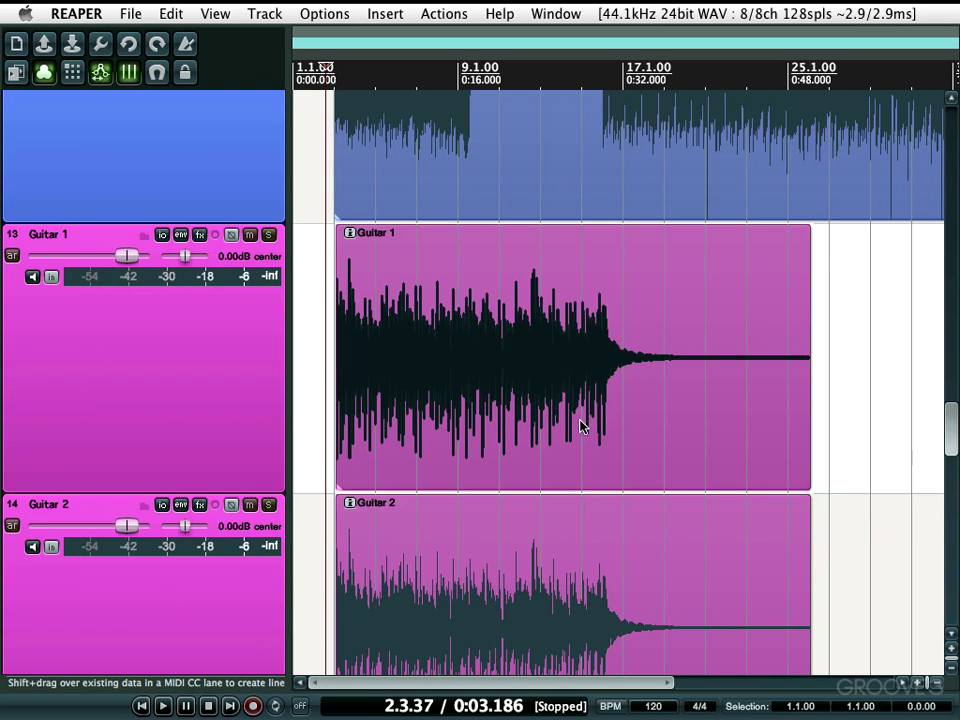
Step: Reduce the track heights, place the edit cursor on the Bass Dist item just before bar 16, and zoom horizontally around it
scroll(580, 424, "down", 3)
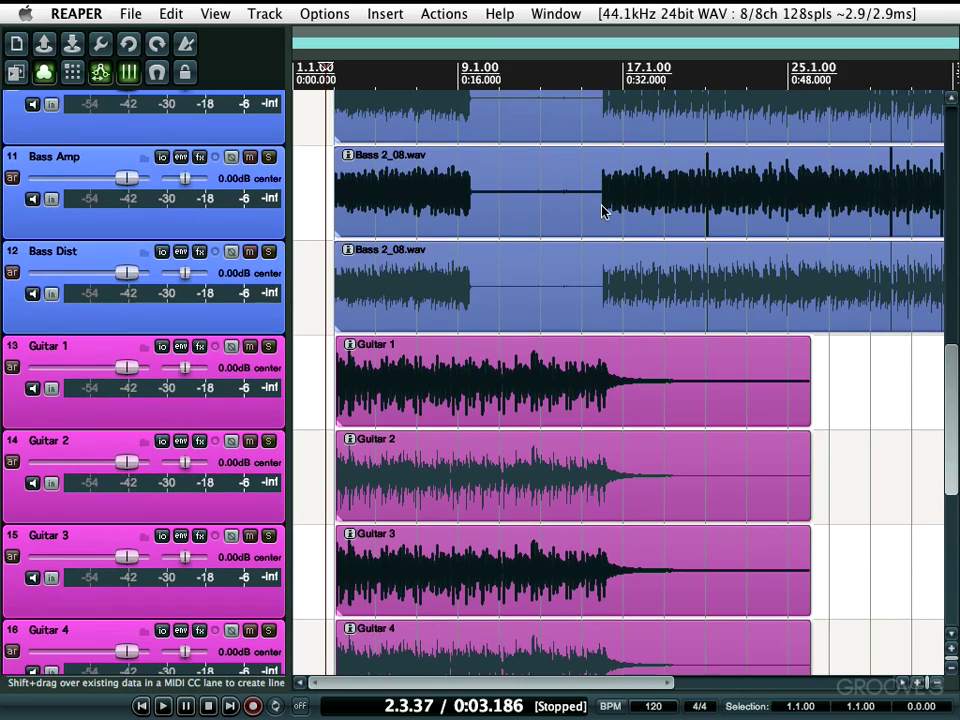
left_click(596, 302)
scroll(596, 302, "up", 10)
scroll(596, 303, "down", 8)
scroll(596, 303, "up", 3)
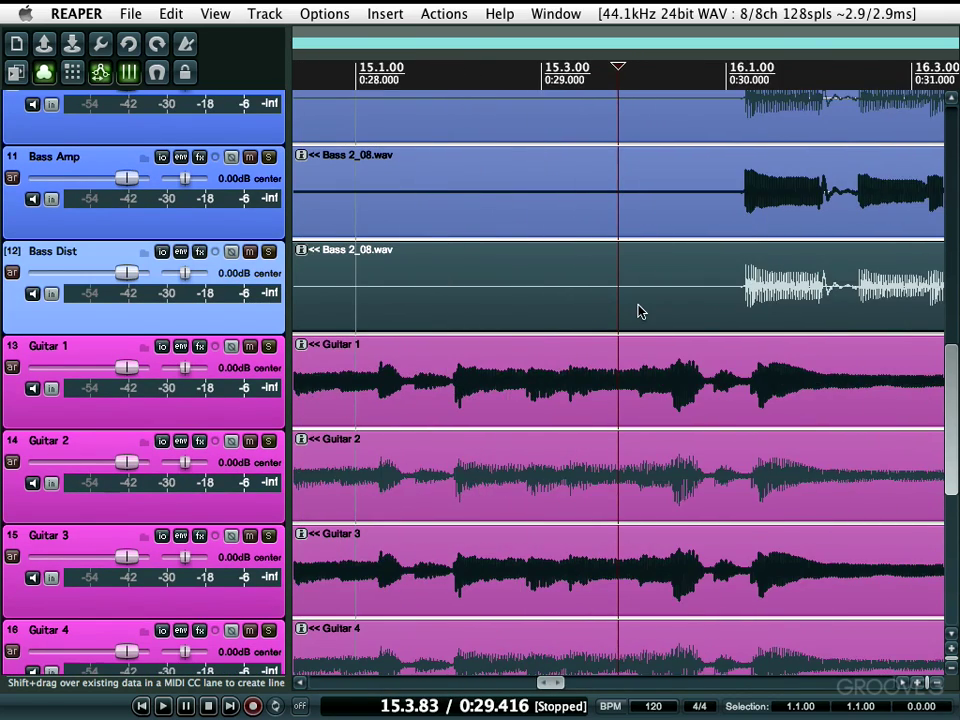
Step: Place the edit cursor where the Bass Dist notes resume at 16.1.17 and zoom horizontally in and out around it
left_click(746, 298)
scroll(746, 298, "up", 4)
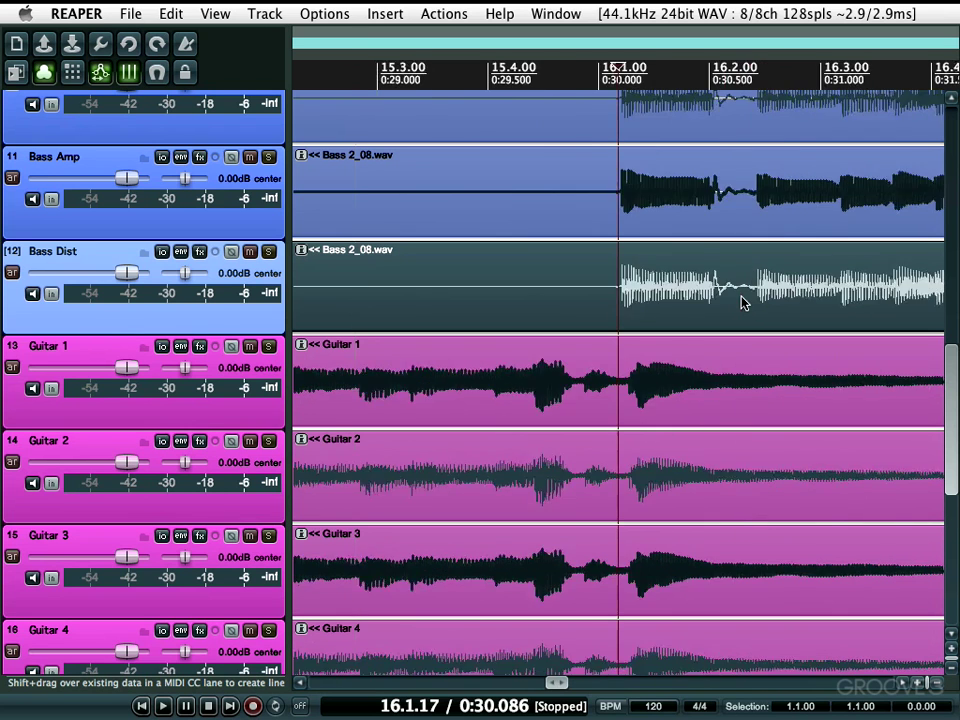
scroll(745, 302, "up", 3)
scroll(700, 350, "down", 4)
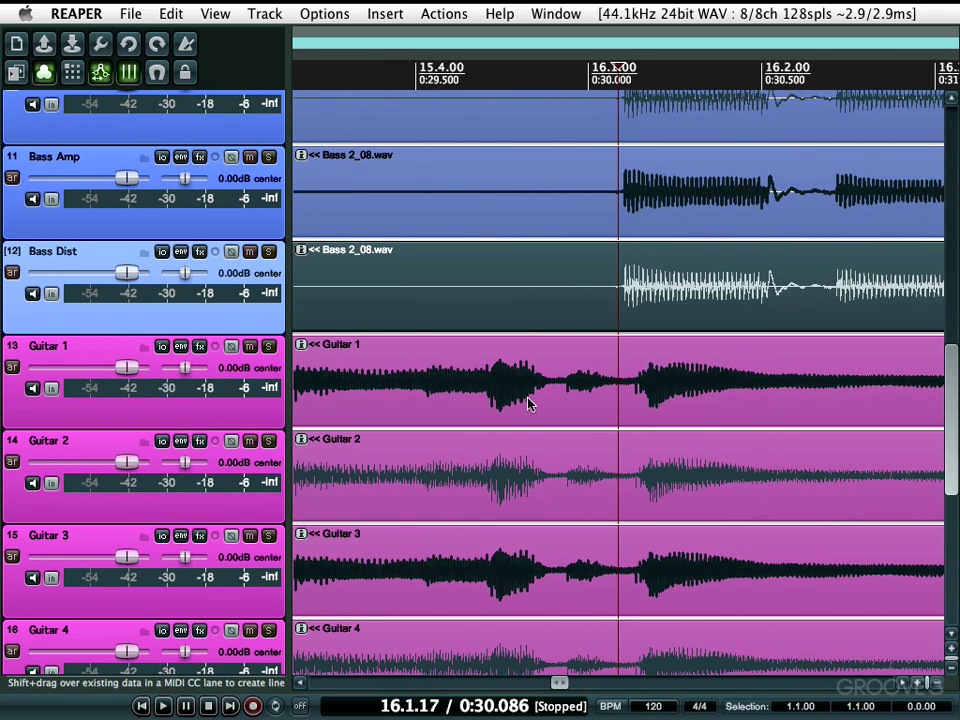
Step: Place the edit cursor on the Guitar 1 item at 15.4.36 and zoom horizontally in, then well out around it
left_click(478, 407)
scroll(478, 407, "up", 5)
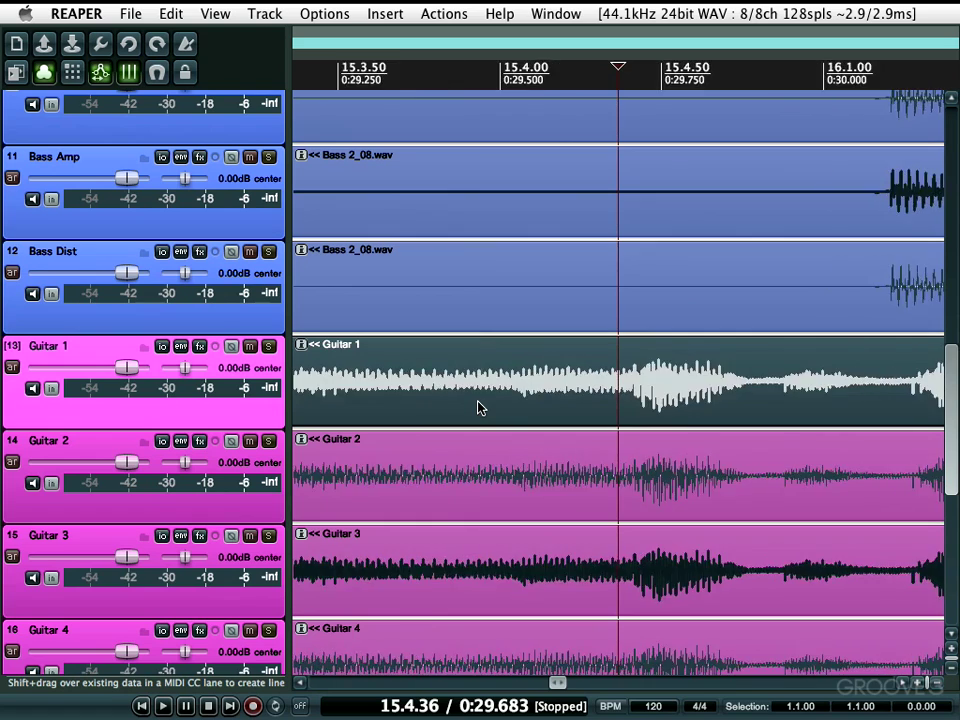
scroll(478, 407, "down", 6)
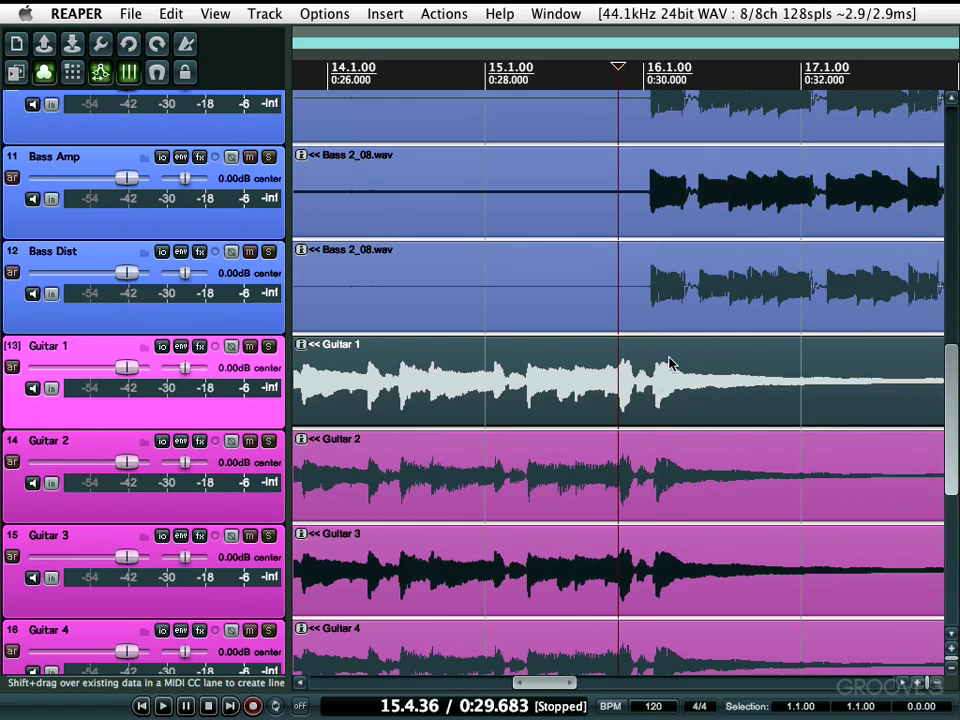
scroll(680, 360, "down", 2)
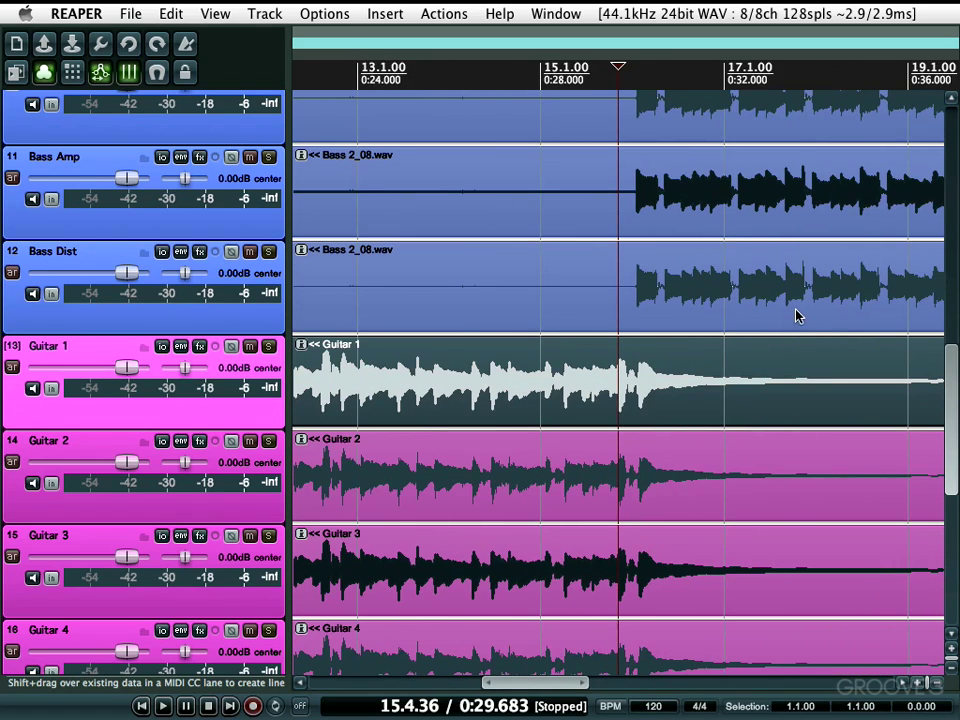
Step: Set the horizontal zoom center preference to Center of view and apply it
left_click(555, 404)
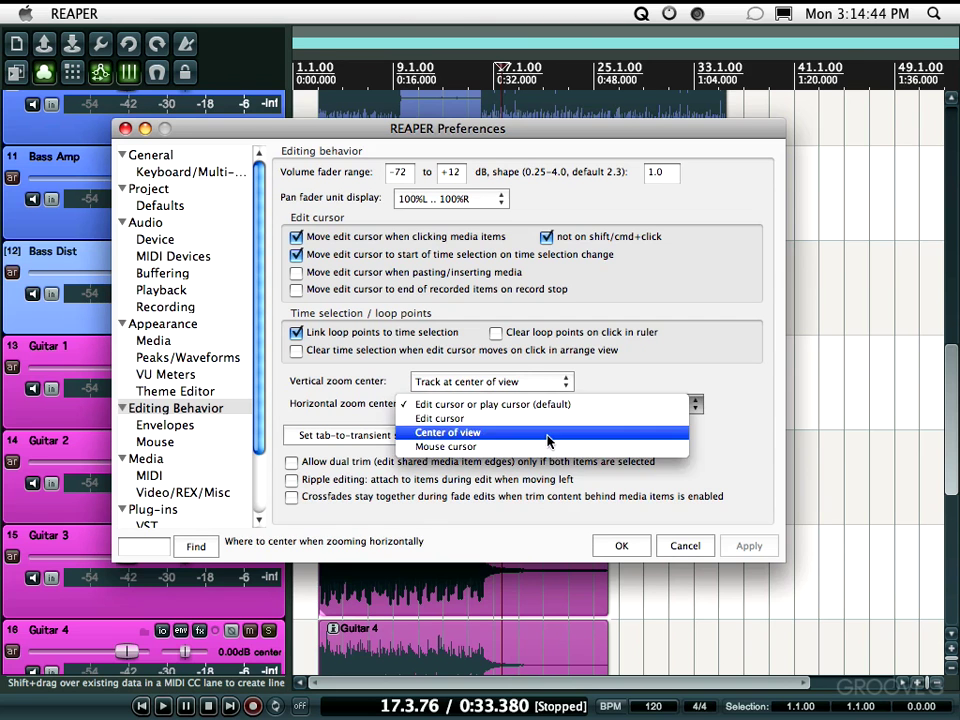
left_click(547, 434)
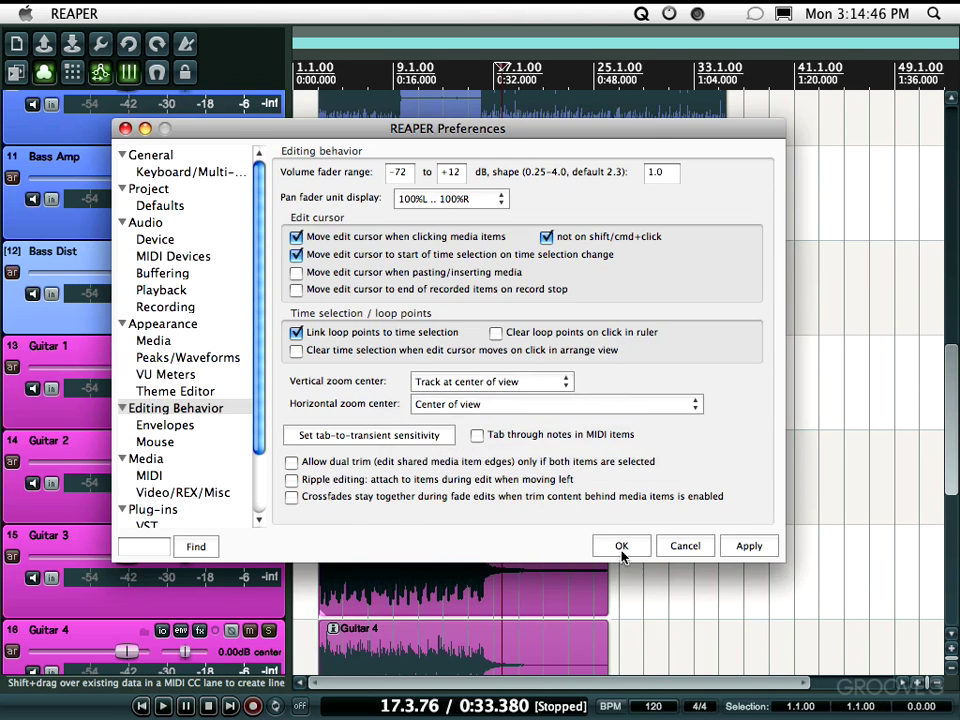
left_click(621, 546)
Step: Place the edit cursor at 34.2.58 and zoom horizontally in and out around the center of the view, finishing close to bar 17
left_click(673, 383)
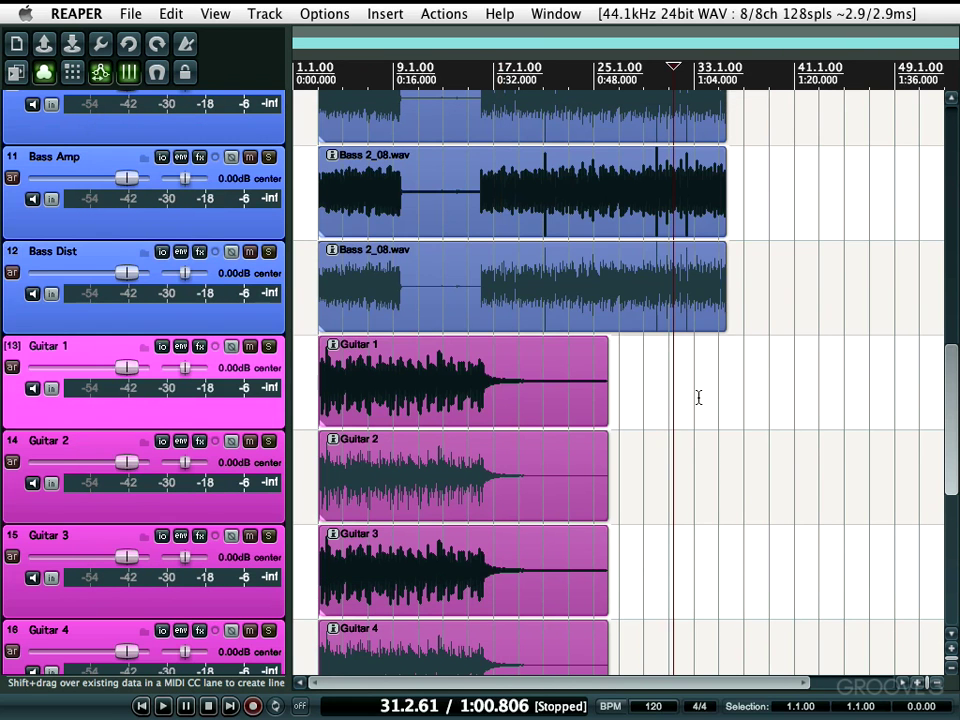
left_click(711, 400)
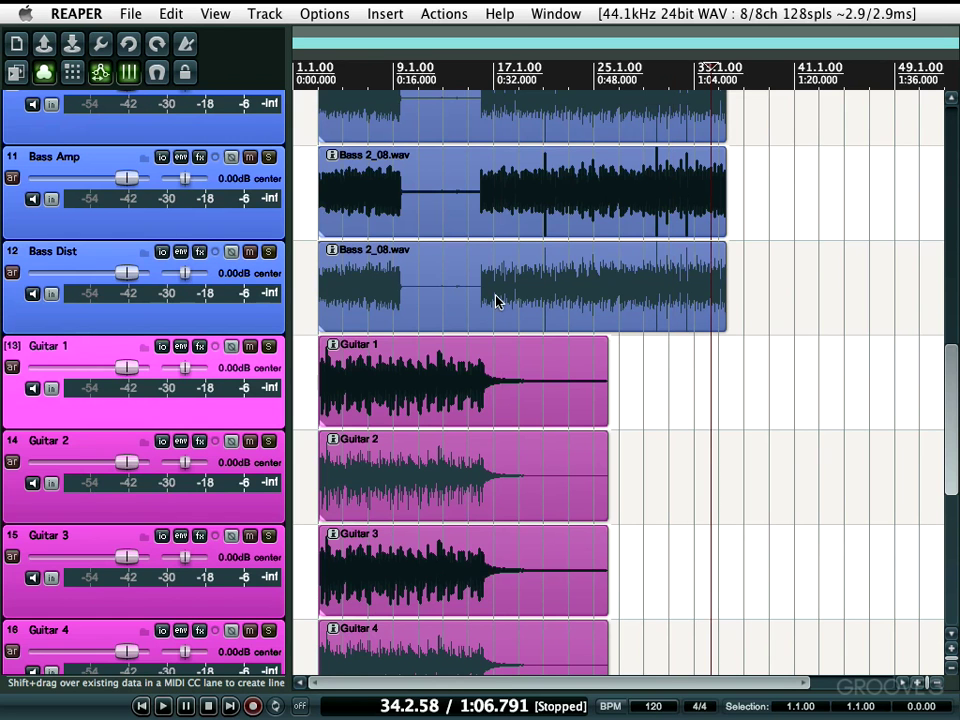
scroll(495, 300, "up", 6)
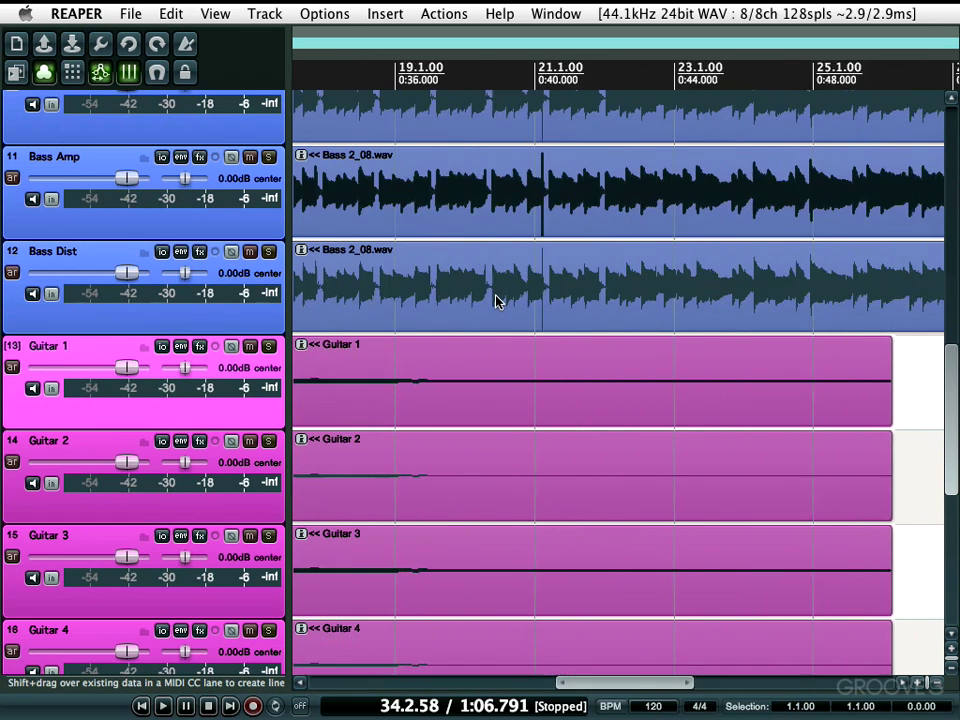
scroll(495, 300, "up", 2)
scroll(495, 300, "down", 3)
scroll(495, 300, "up", 5)
scroll(495, 300, "down", 7)
scroll(495, 300, "up", 3)
left_click_drag(469, 39, 544, 42)
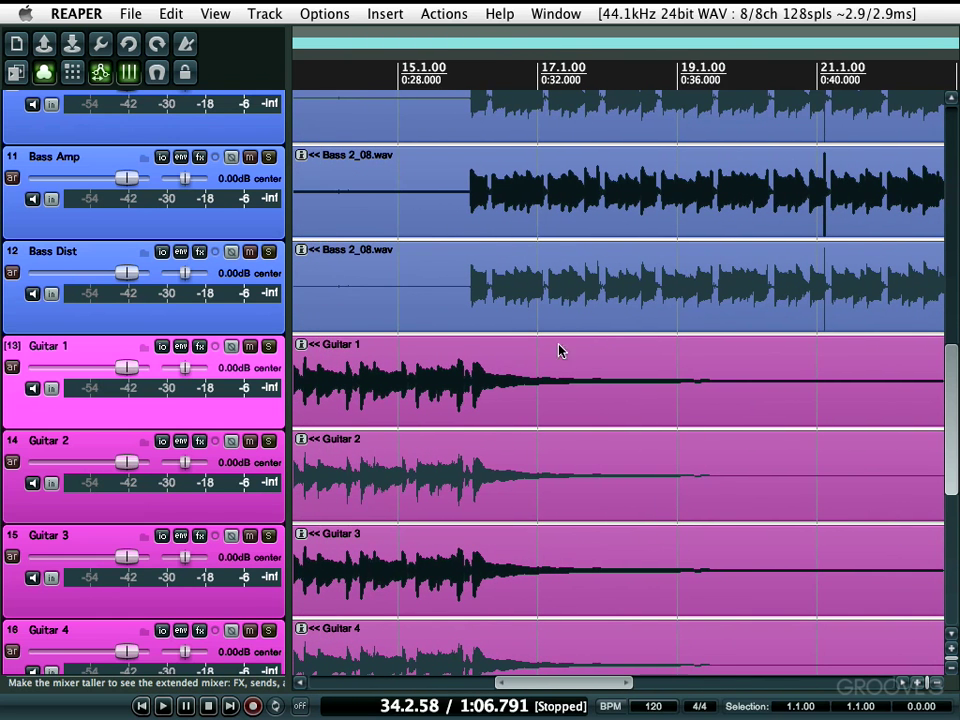
scroll(608, 465, "up", 5)
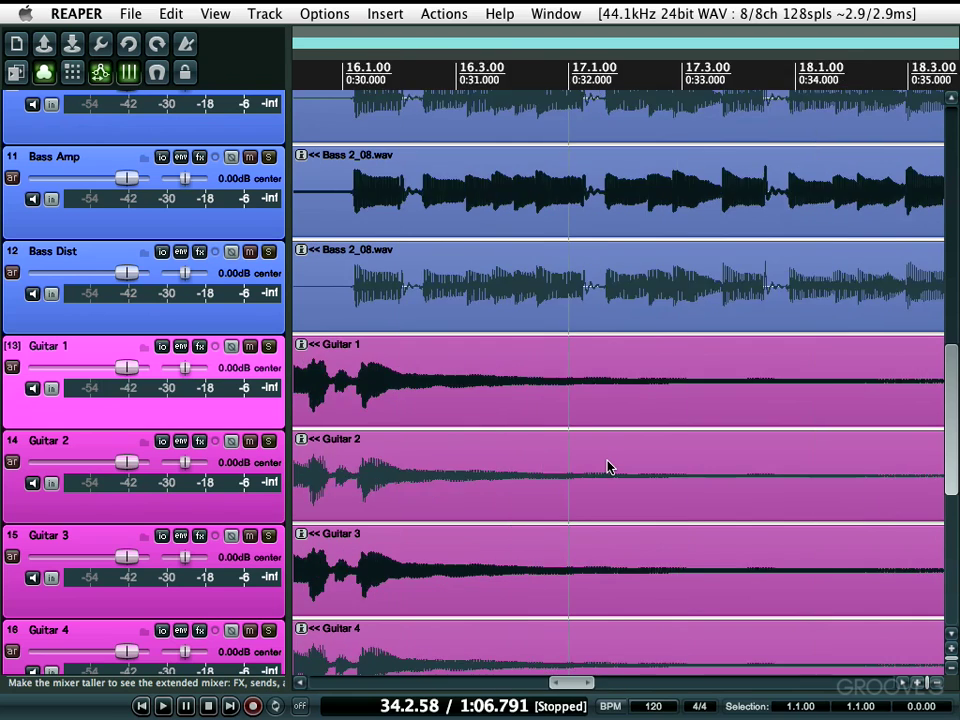
Step: Set the horizontal zoom center preference to Mouse cursor and apply it
scroll(608, 465, "down", 3)
scroll(608, 465, "down", 4)
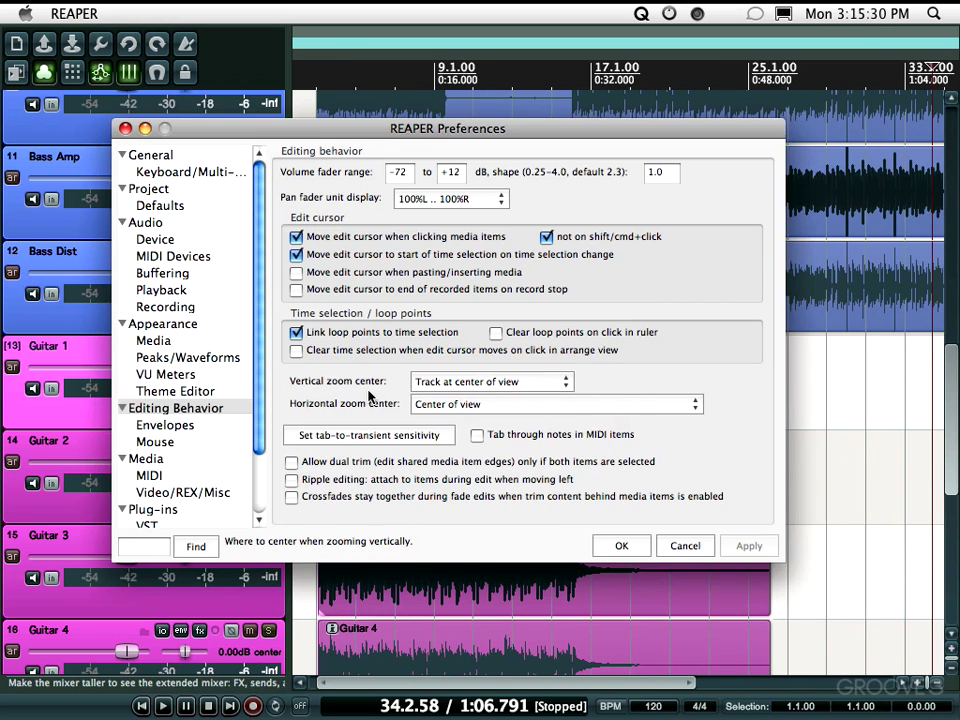
left_click(440, 403)
left_click(444, 418)
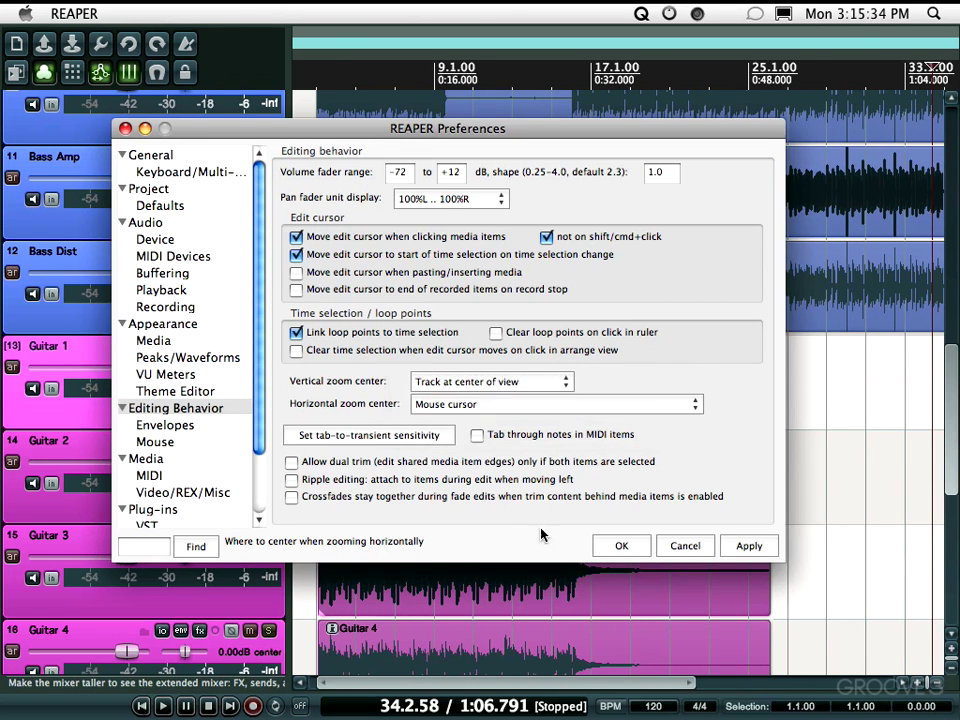
left_click(619, 547)
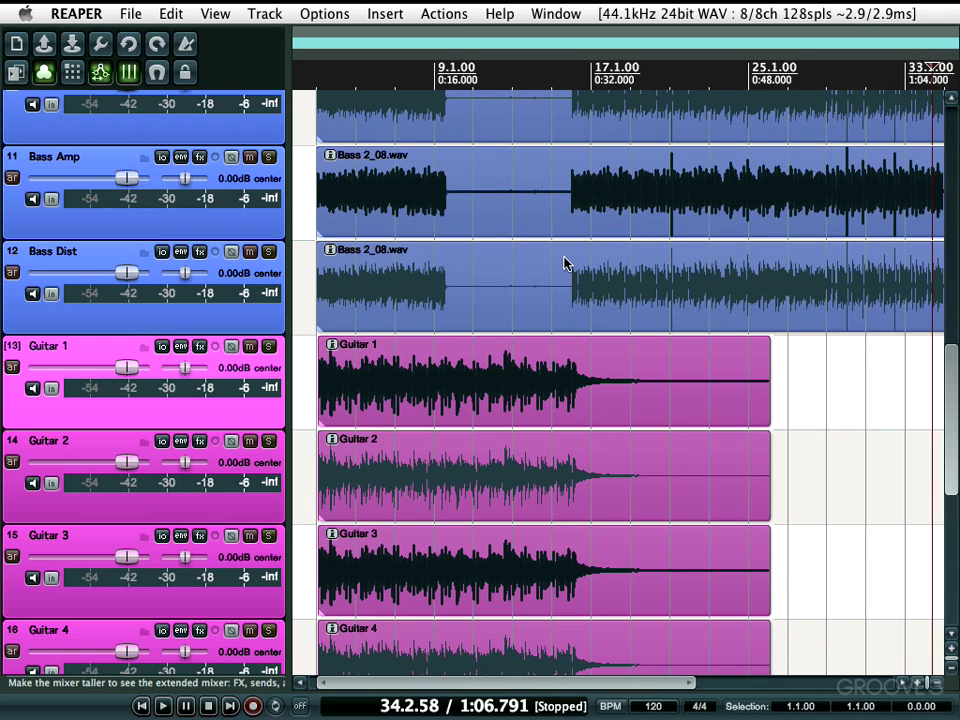
Step: Place the edit cursor at 5.3.60 on the Bass Amp item and zoom horizontally in and out around the bass re-entry near bar 16
left_click(369, 184)
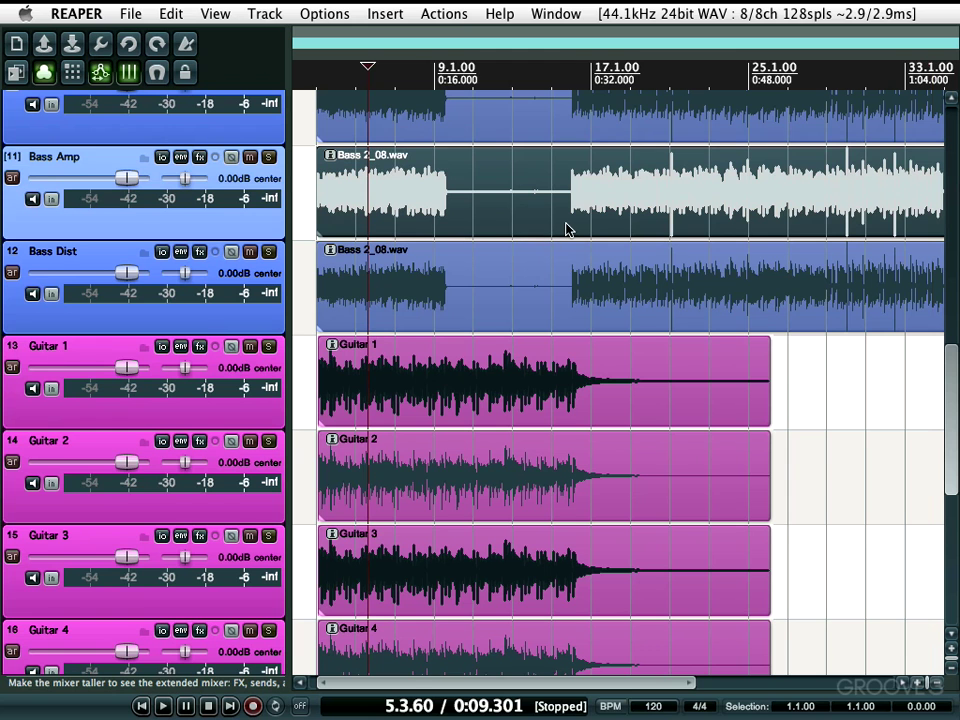
scroll(566, 229, "up", 8)
scroll(570, 224, "down", 4)
scroll(570, 224, "down", 2)
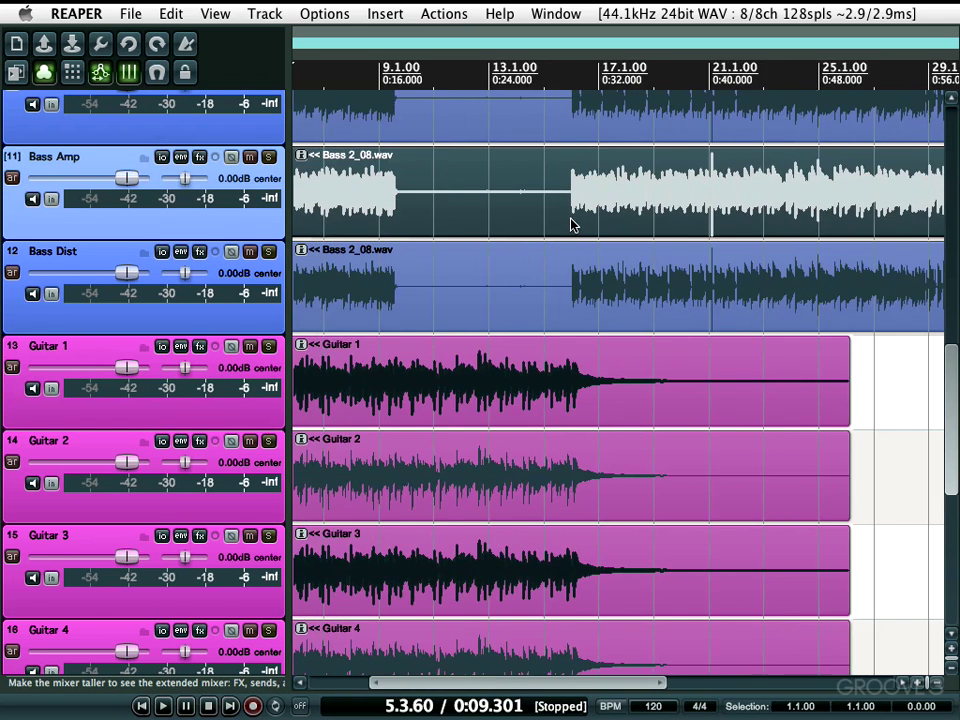
scroll(776, 212, "up", 5)
scroll(776, 212, "down", 10)
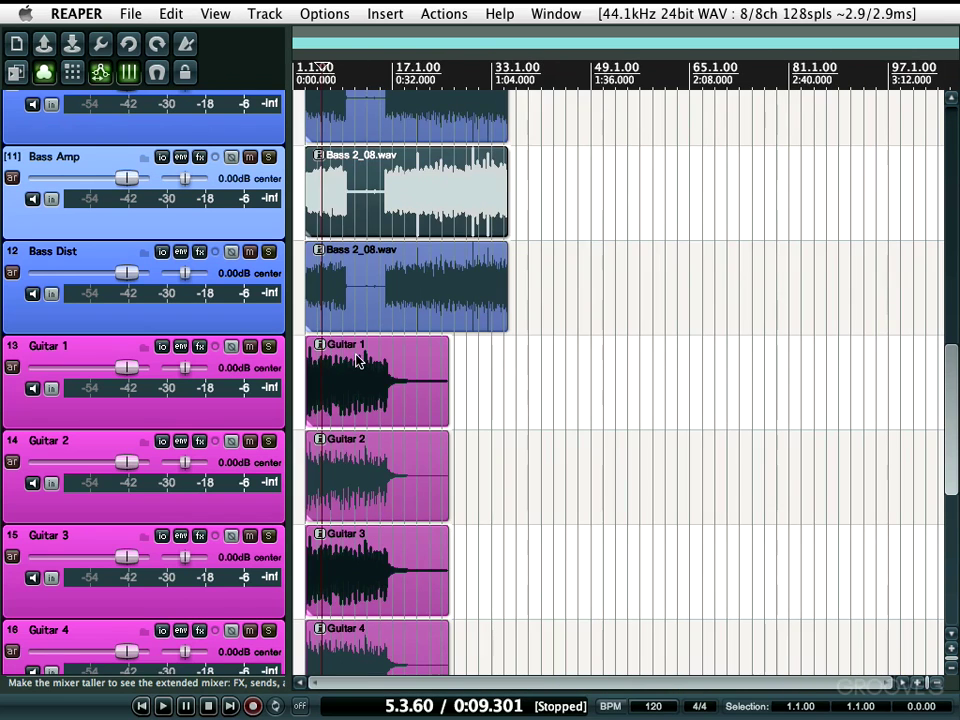
scroll(410, 325, "up", 6)
scroll(690, 285, "up", 4)
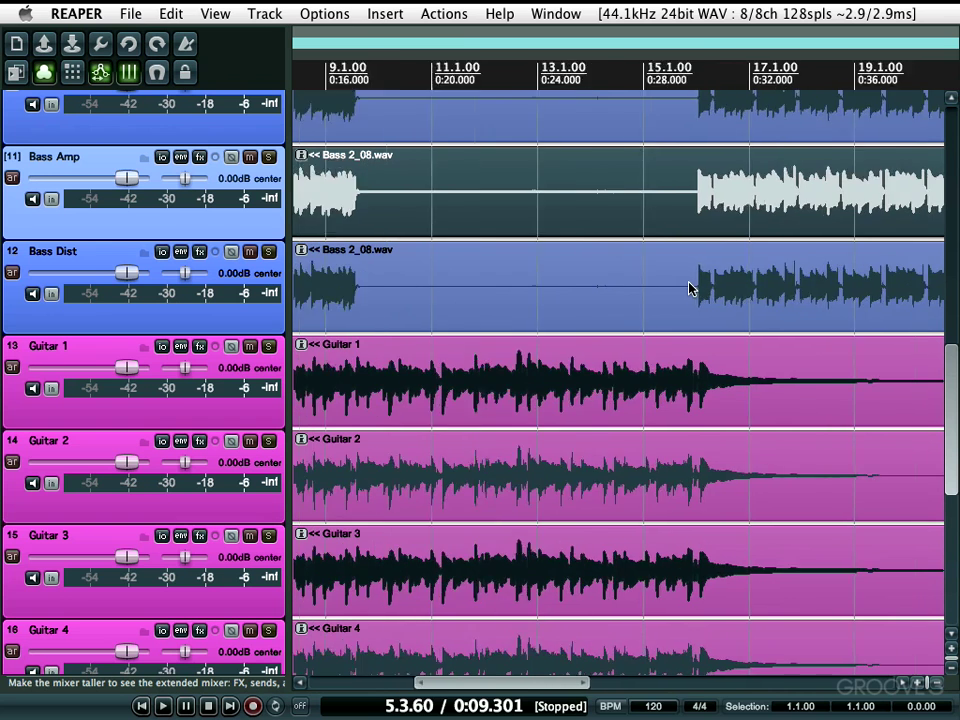
scroll(728, 165, "up", 2)
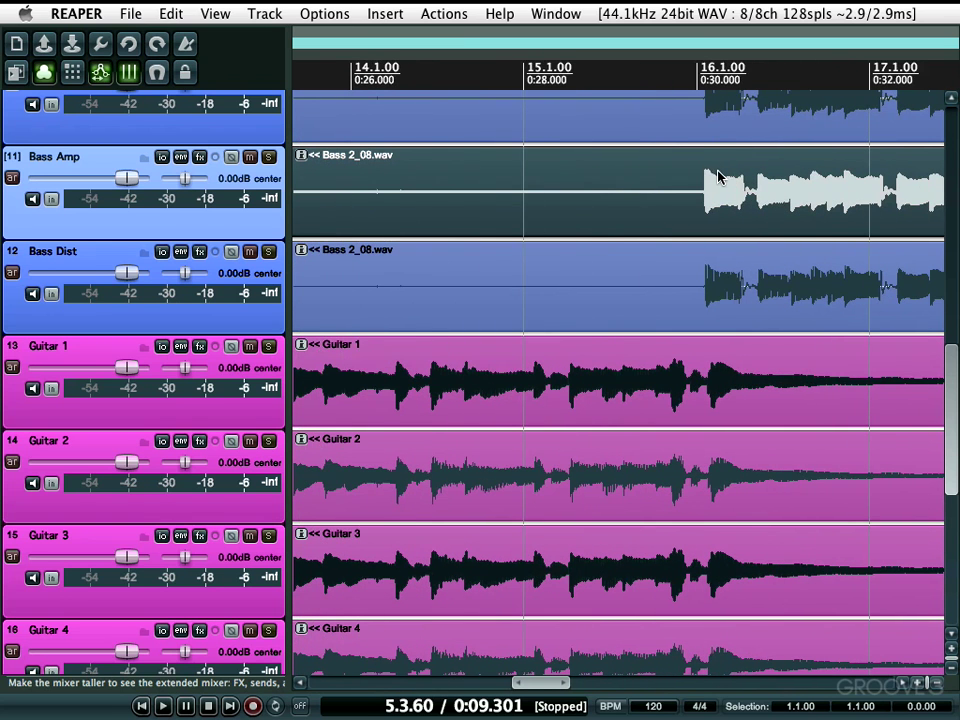
Step: Place the edit cursor at 14.1.04 on the Bass Dist item, then zoom in around the notes at bar 16 and well back out
left_click(376, 203)
left_click(352, 285)
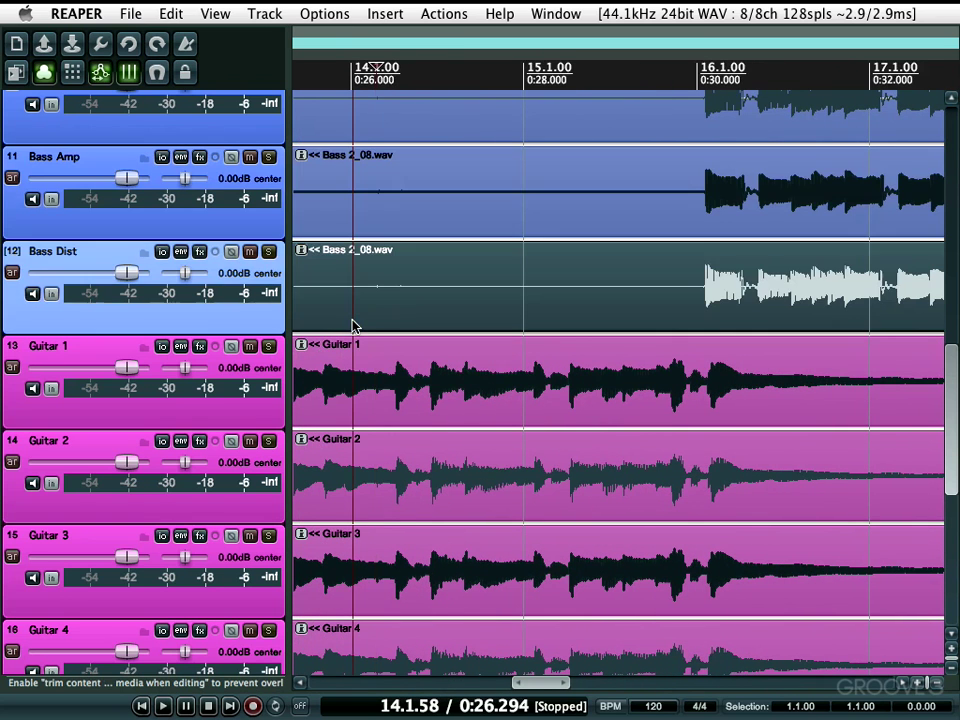
scroll(700, 195, "up", 2)
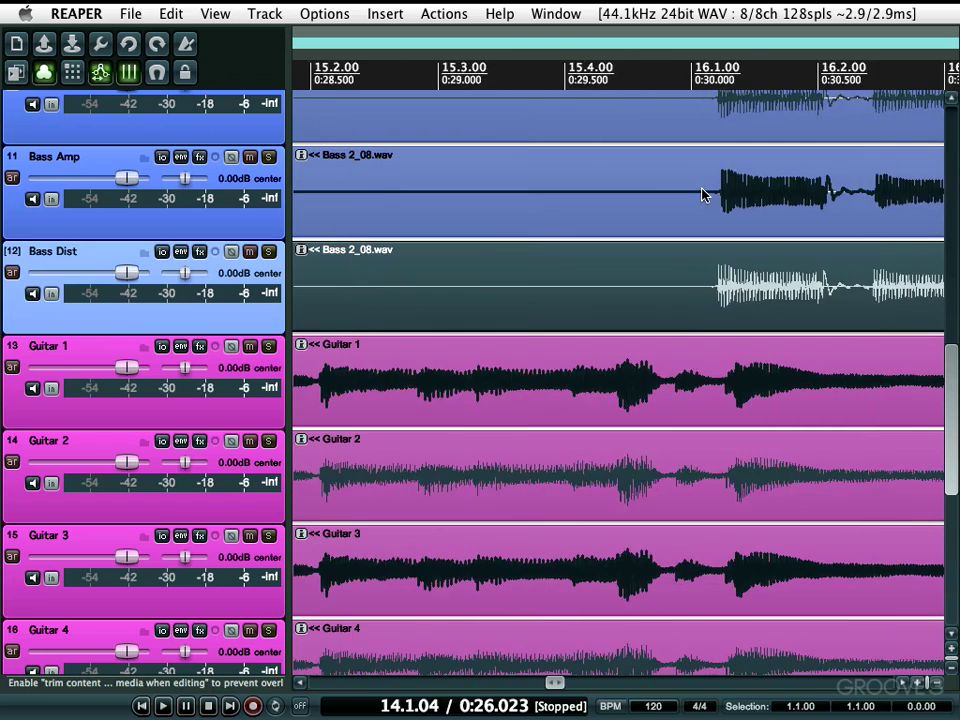
scroll(702, 195, "down", 8)
scroll(703, 195, "down", 3)
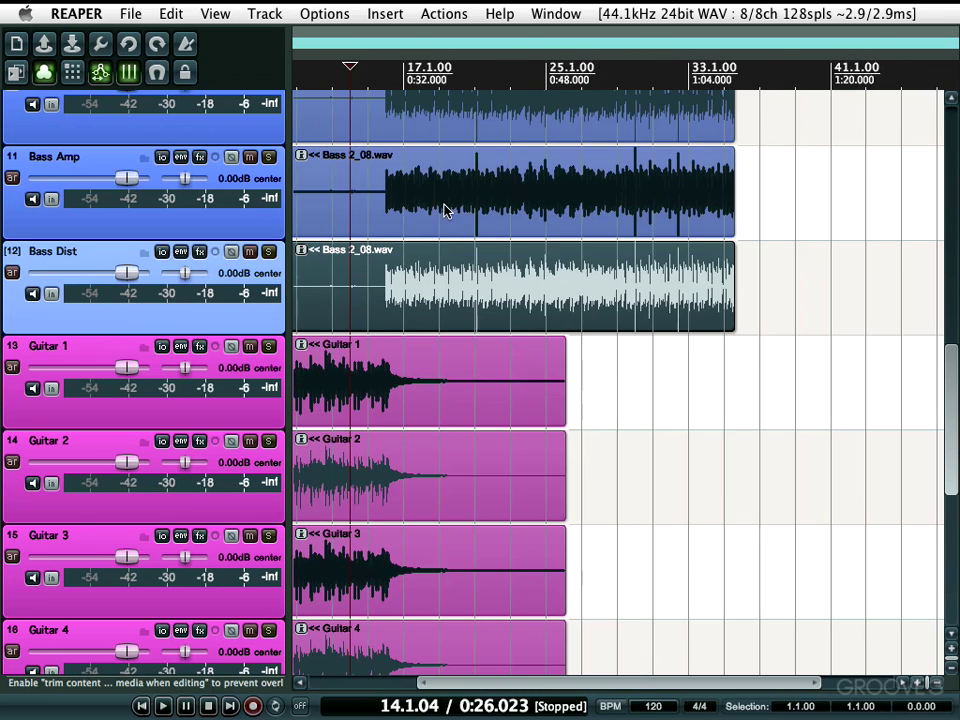
Step: Set the vertical zoom center preference to Last selected track and apply it
key("super+comma")
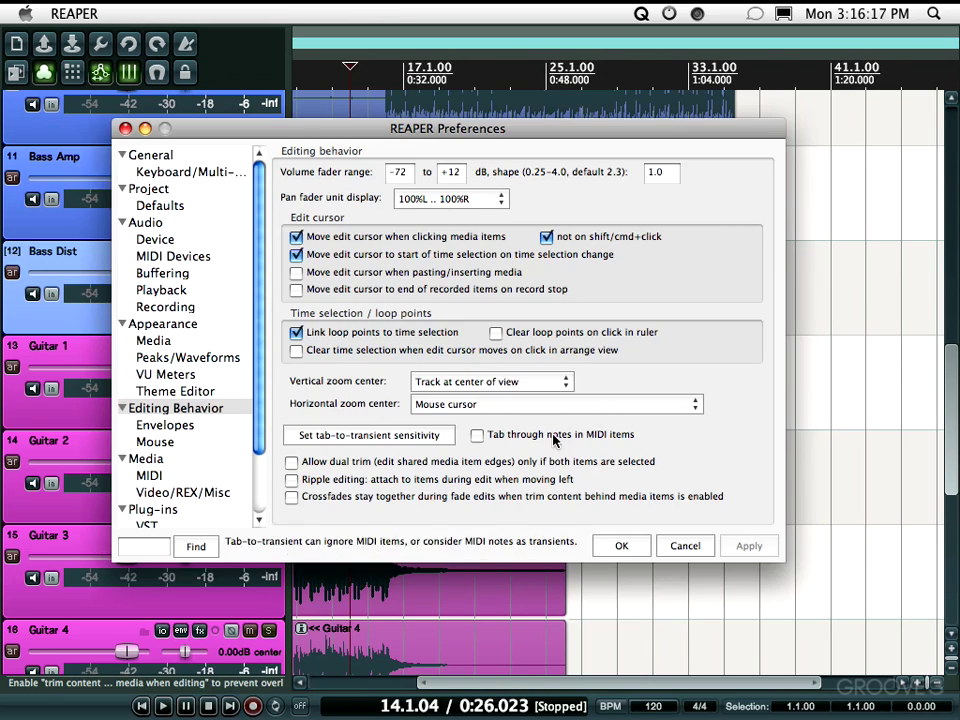
left_click(520, 382)
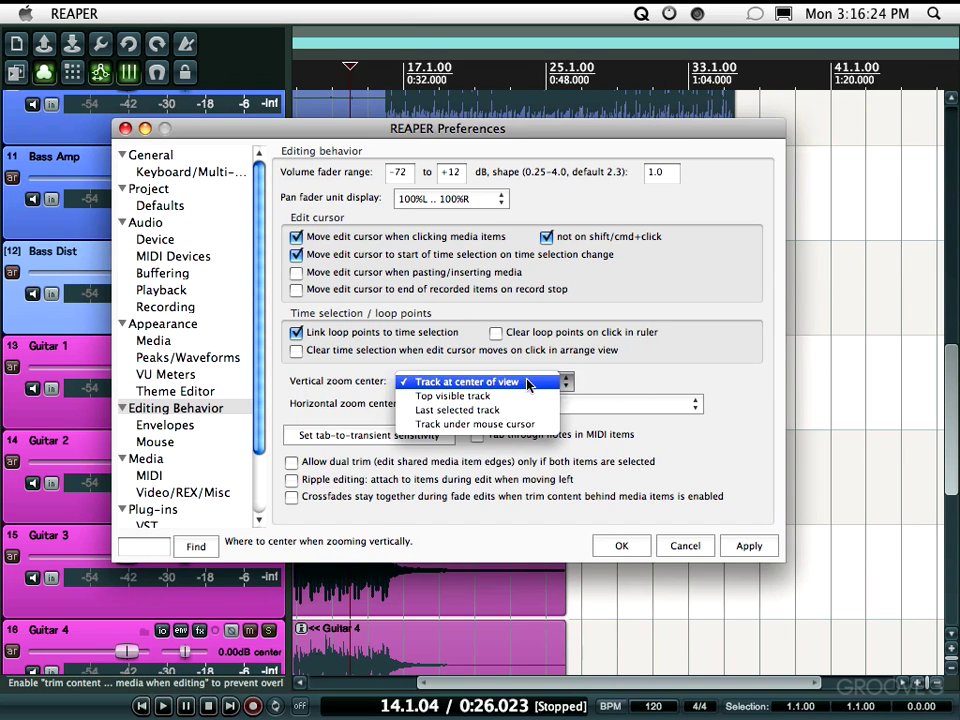
left_click(512, 411)
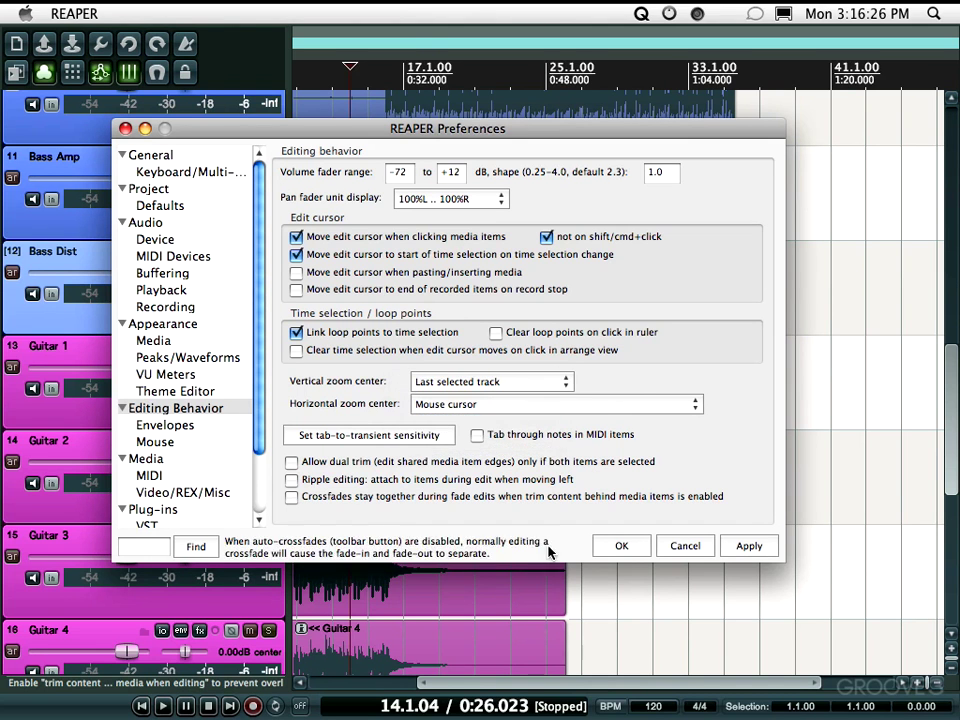
left_click(600, 546)
Step: Select the Bass Amp item at 23.2.40 and zoom in vertically until its track fills much of the view
left_click(520, 175)
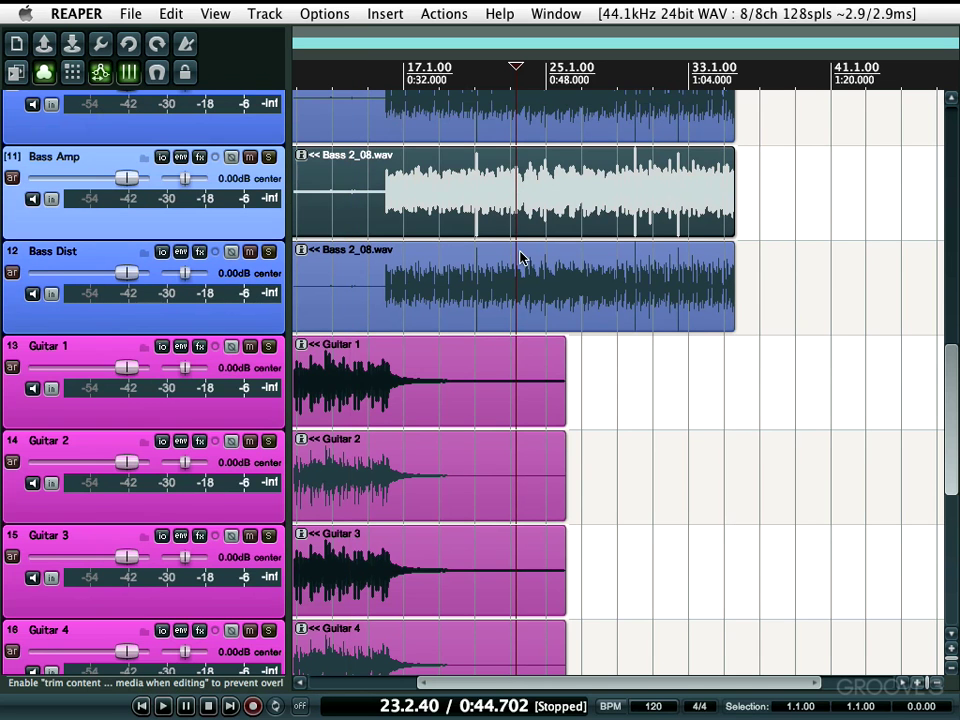
key("Page_Up")
key("Page_Up")
key("Page_Up")
key("Page_Up")
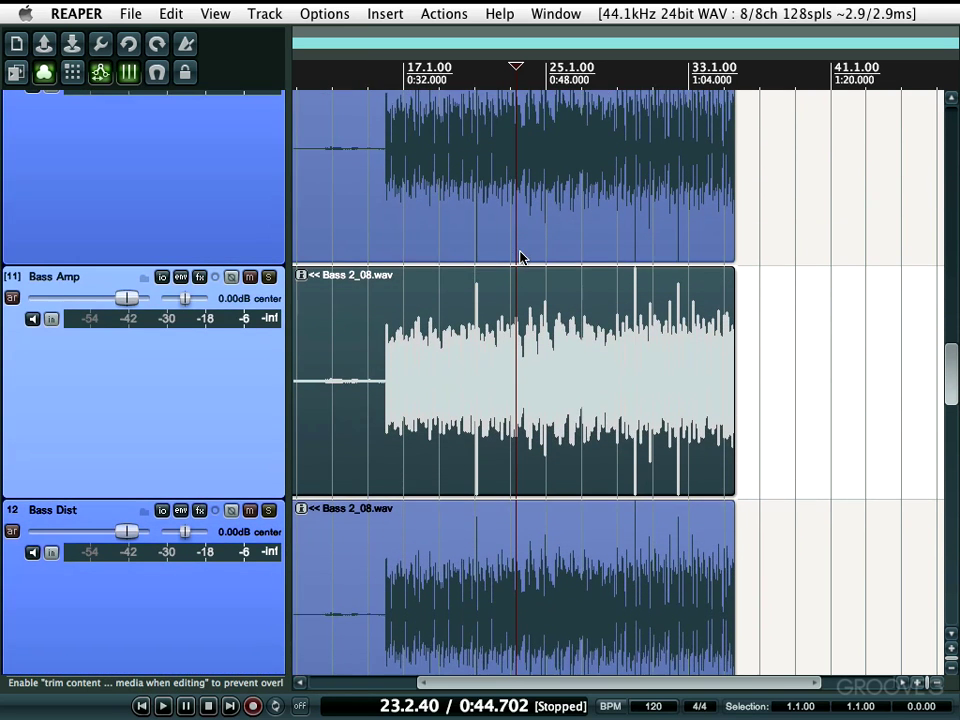
key("Page_Up")
key("Page_Up")
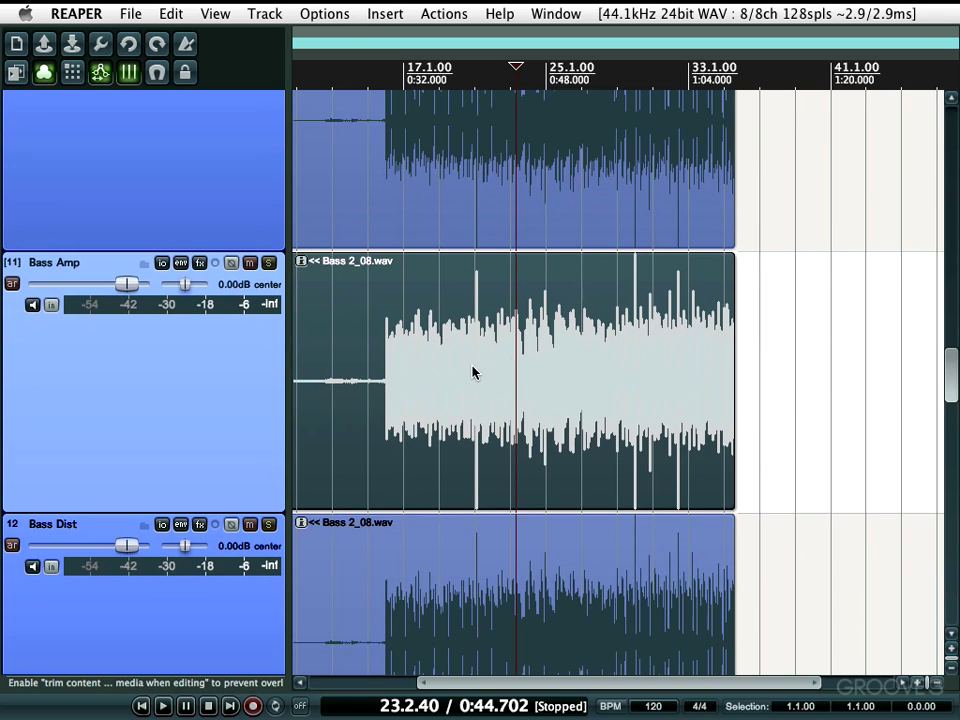
Step: Zoom in horizontally on the Bass Amp spike near 21.1.50, then zoom back out
scroll(473, 372, "up", 10)
scroll(473, 372, "up", 5)
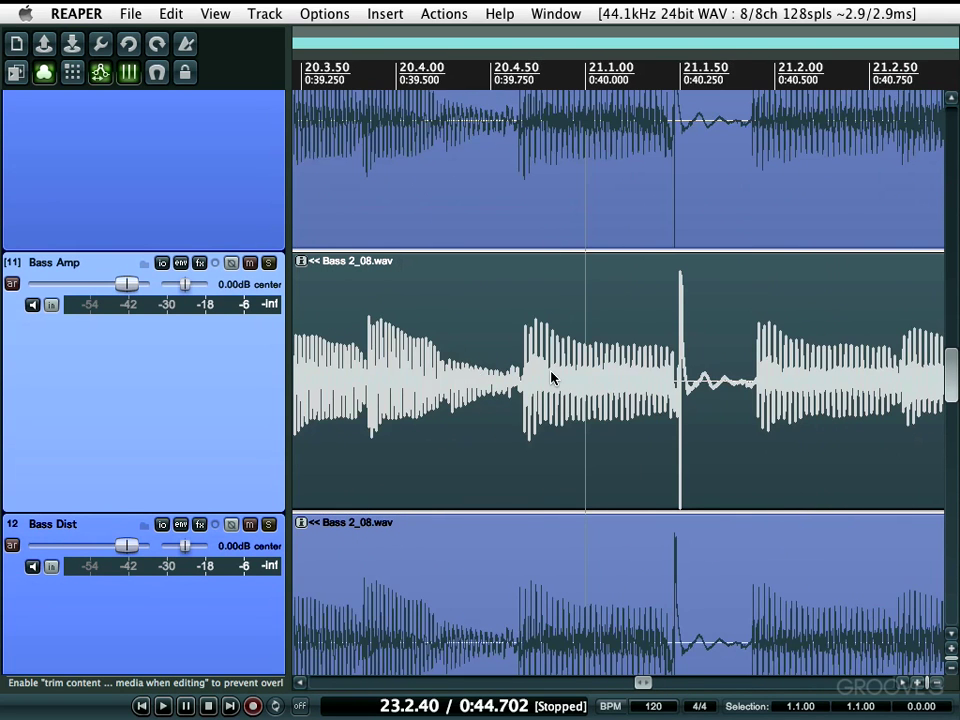
scroll(551, 377, "up", 3)
scroll(551, 377, "down", 6)
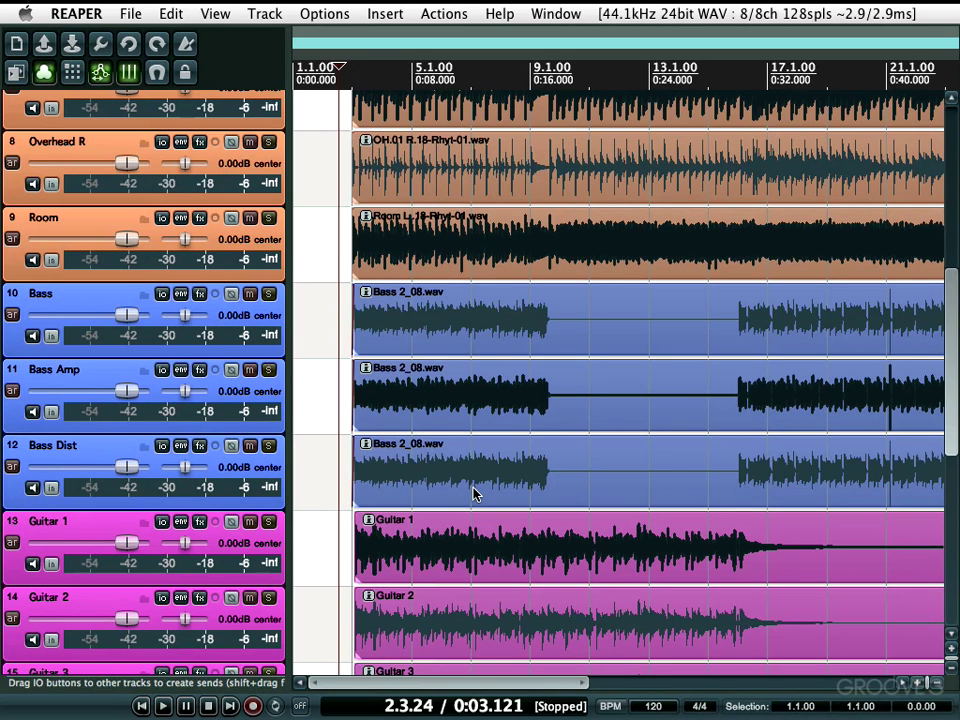
Step: Start a new custom action from the action list and filter the available actions by "Zoom"
left_click(455, 14)
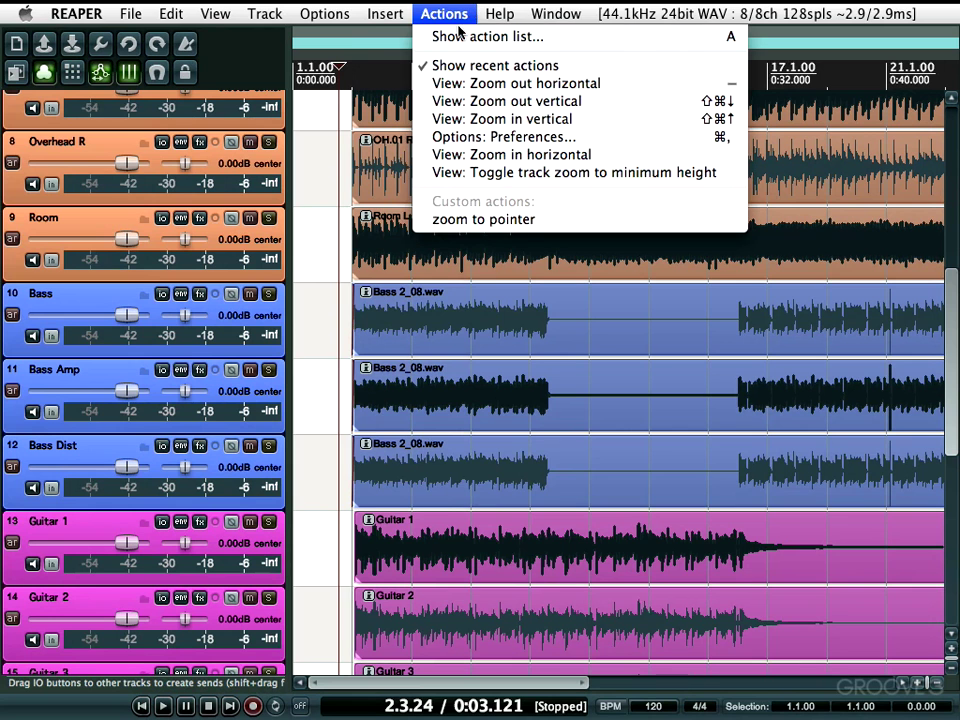
left_click(440, 36)
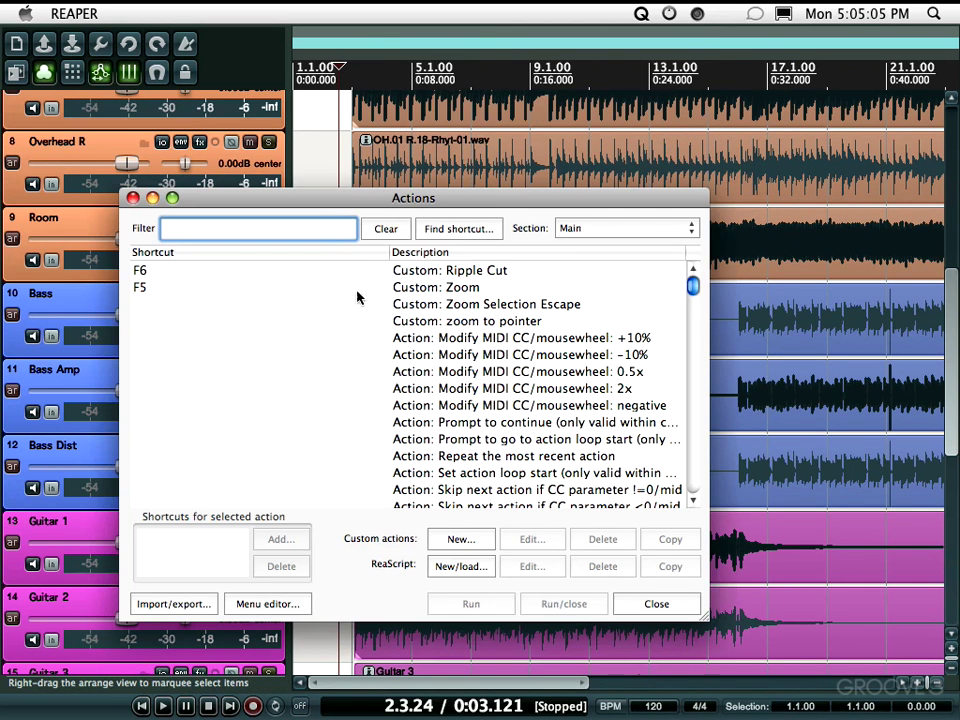
left_click(460, 539)
left_click(166, 97)
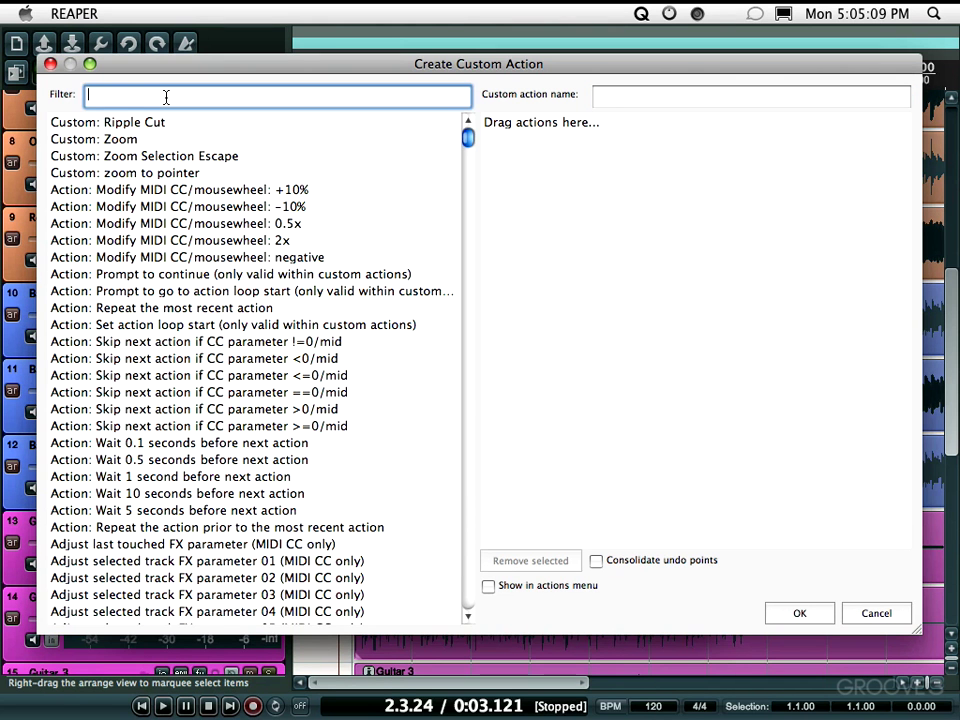
type("Zoom")
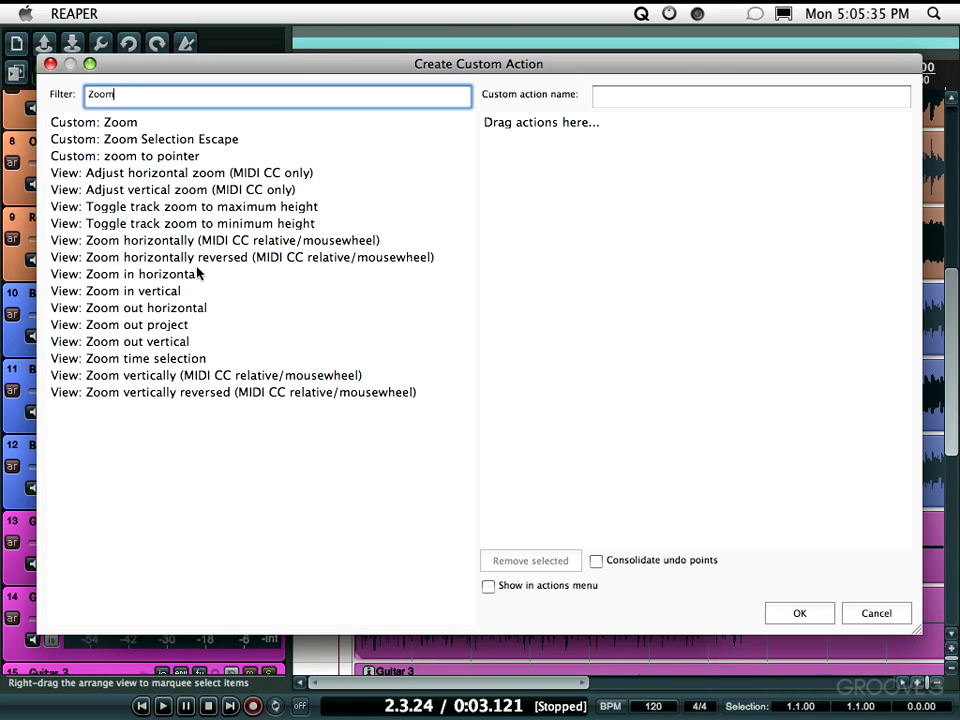
Step: Add the View: Zoom horizontally and View: Zoom vertically (MIDI CC relative/mousewheel) actions and save the custom action as "Zoom Both"
left_click_drag(193, 240, 549, 225)
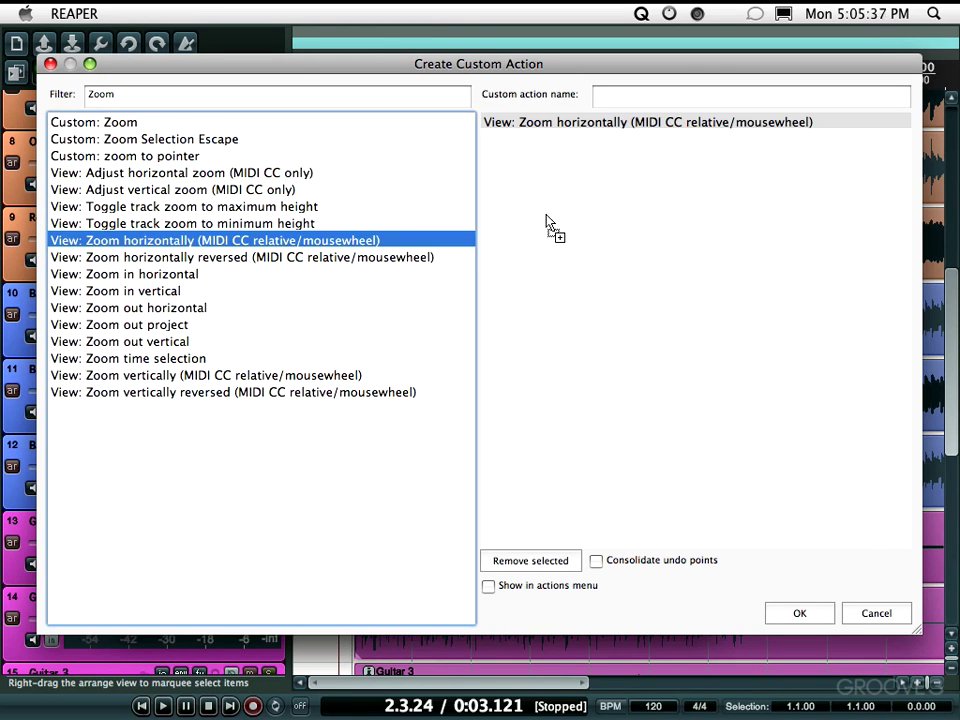
left_click_drag(226, 377, 632, 349)
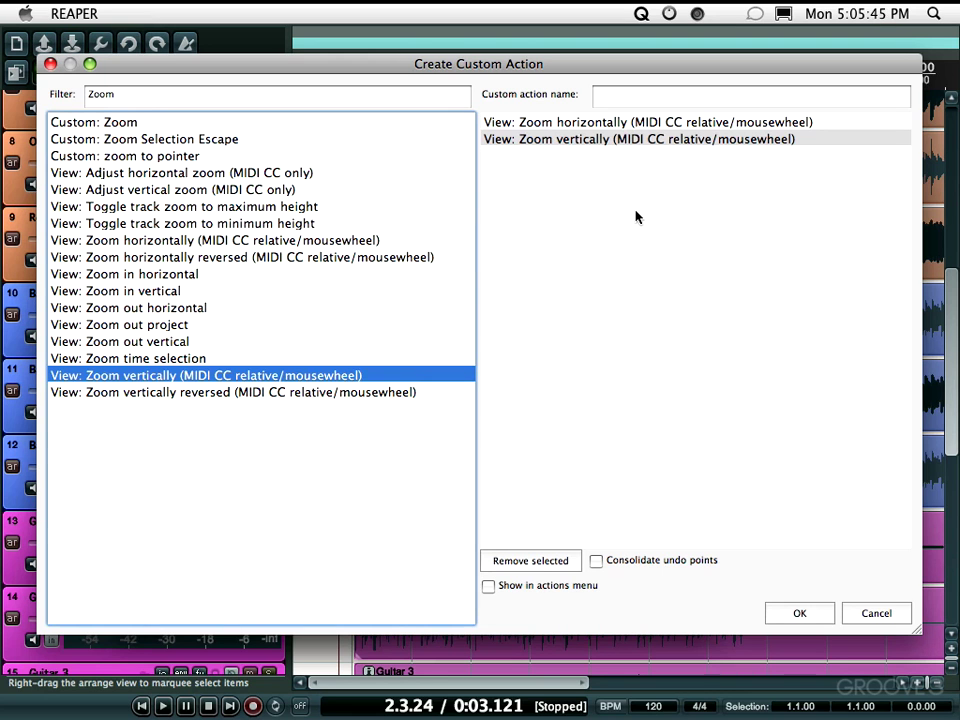
left_click(665, 93)
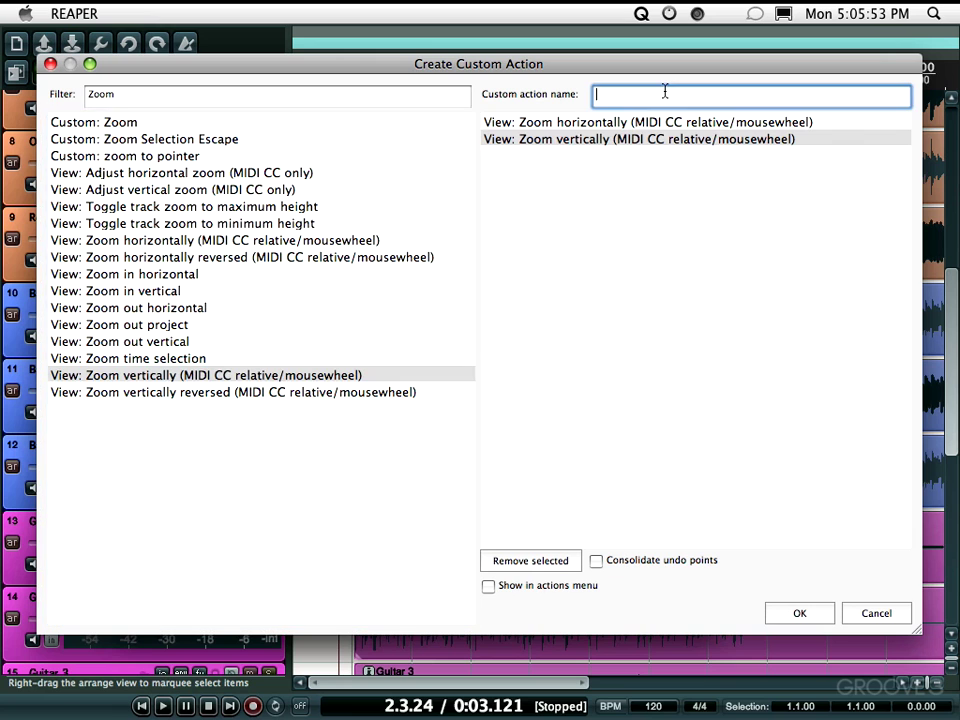
type("Zoom Both")
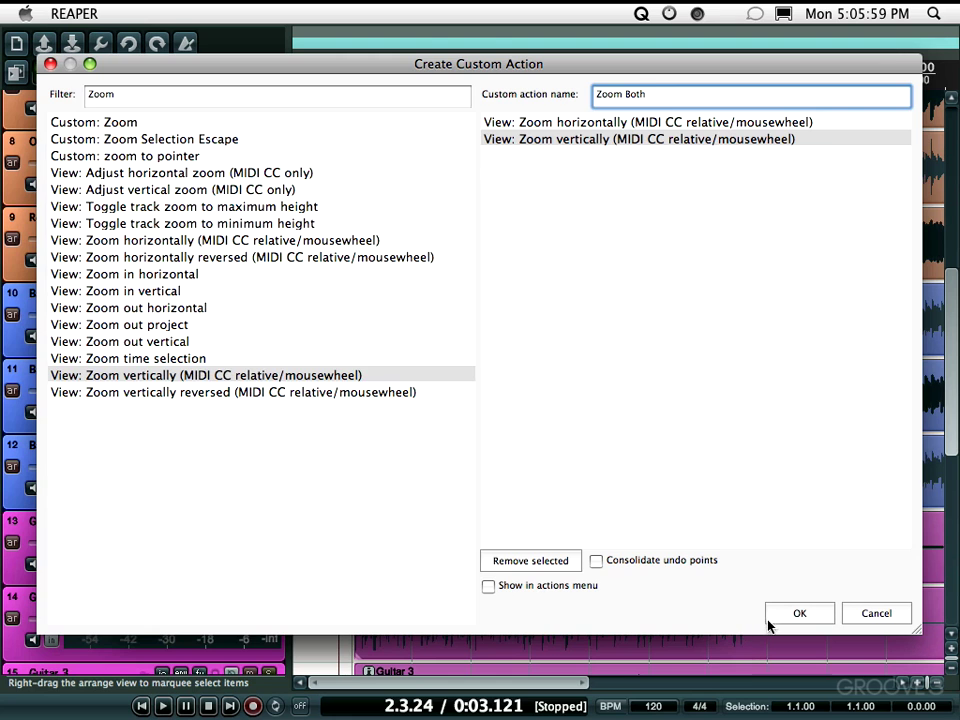
left_click(775, 616)
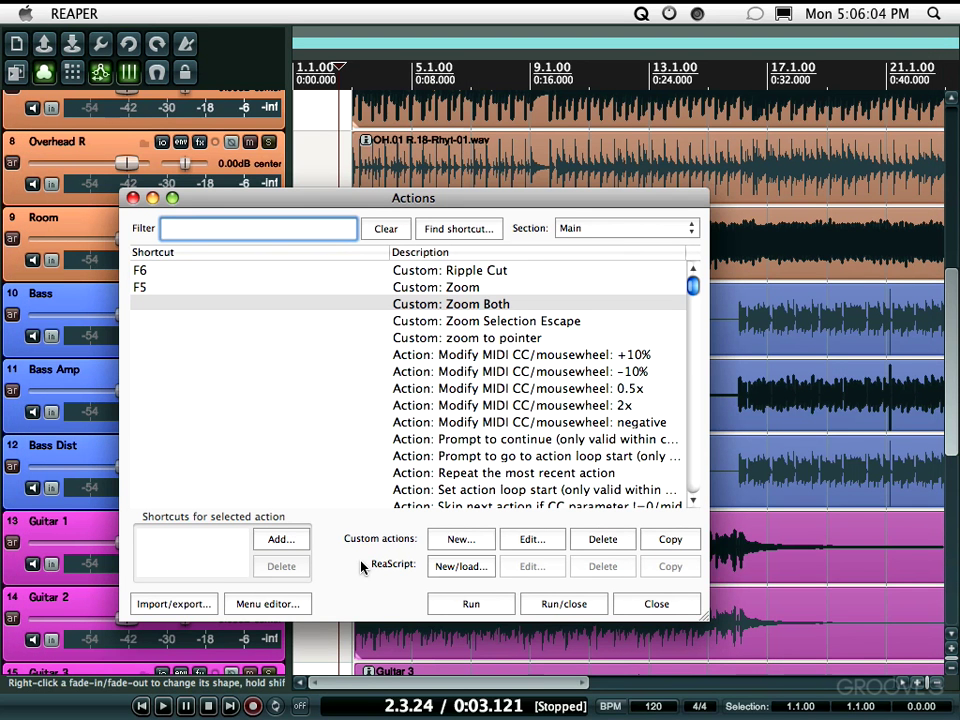
Step: Assign the Opt+Shift+HorizWheel shortcut to the Zoom Both custom action and close the action list
left_click(297, 539)
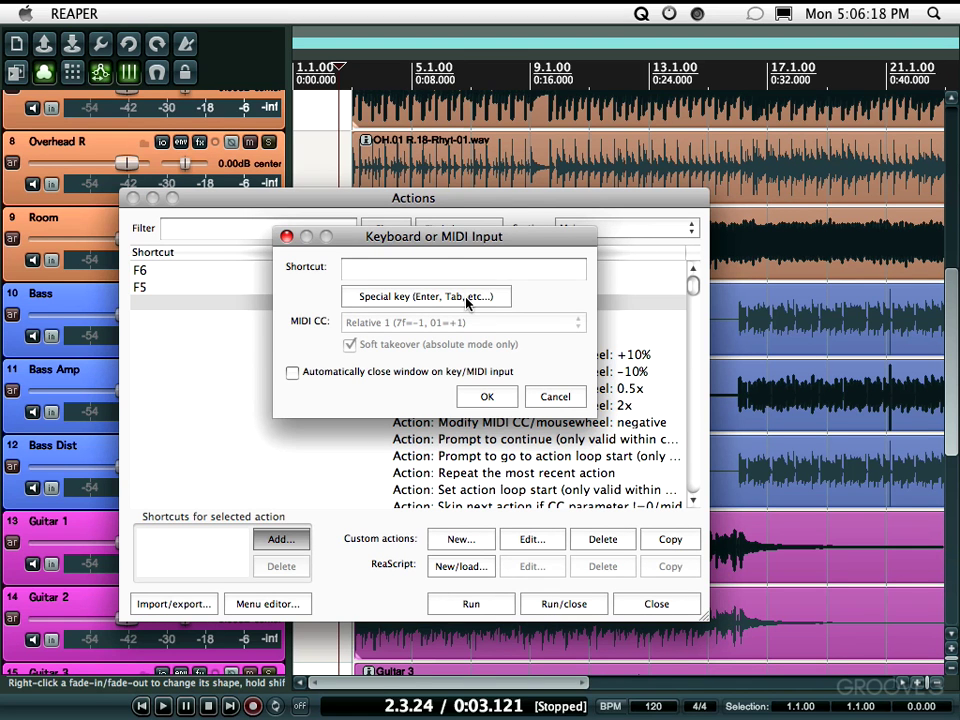
scroll(467, 303, "right", 1, "alt+shift")
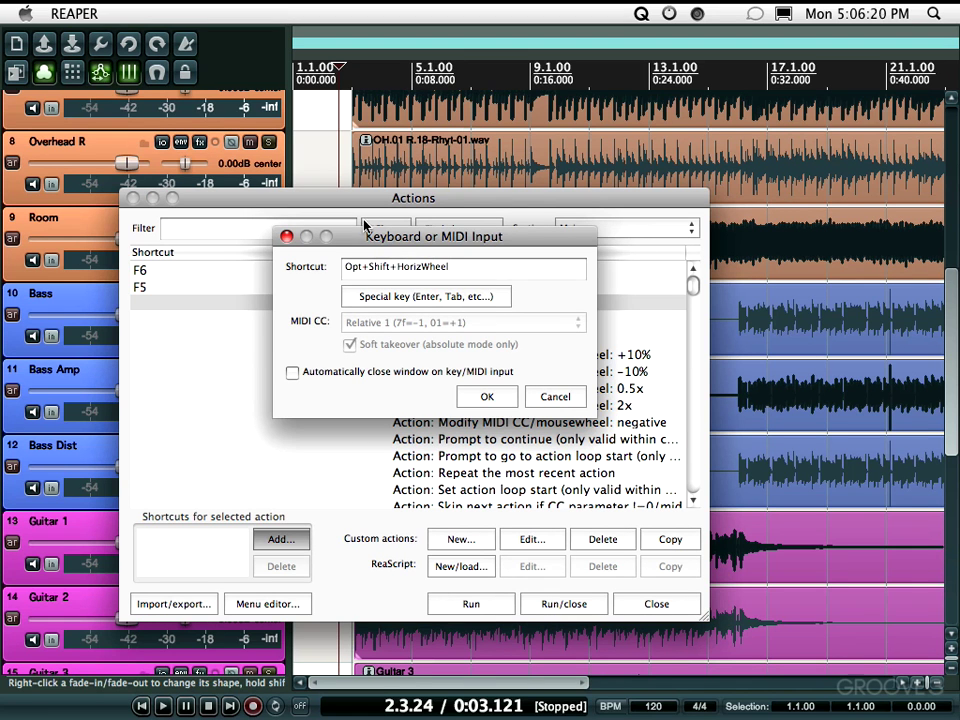
left_click(503, 401)
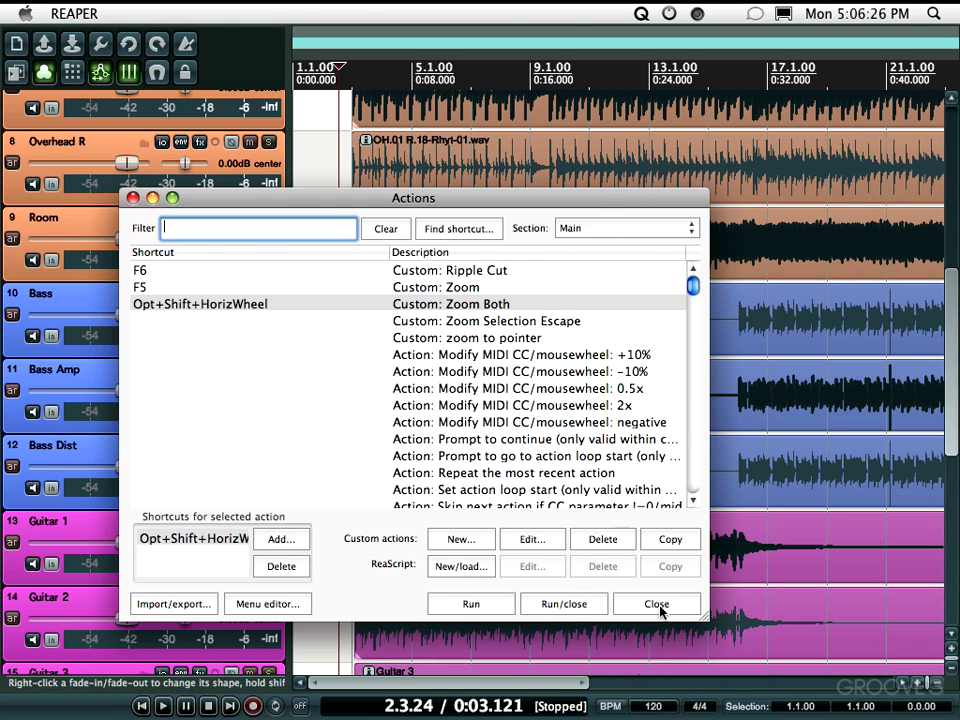
left_click(656, 604)
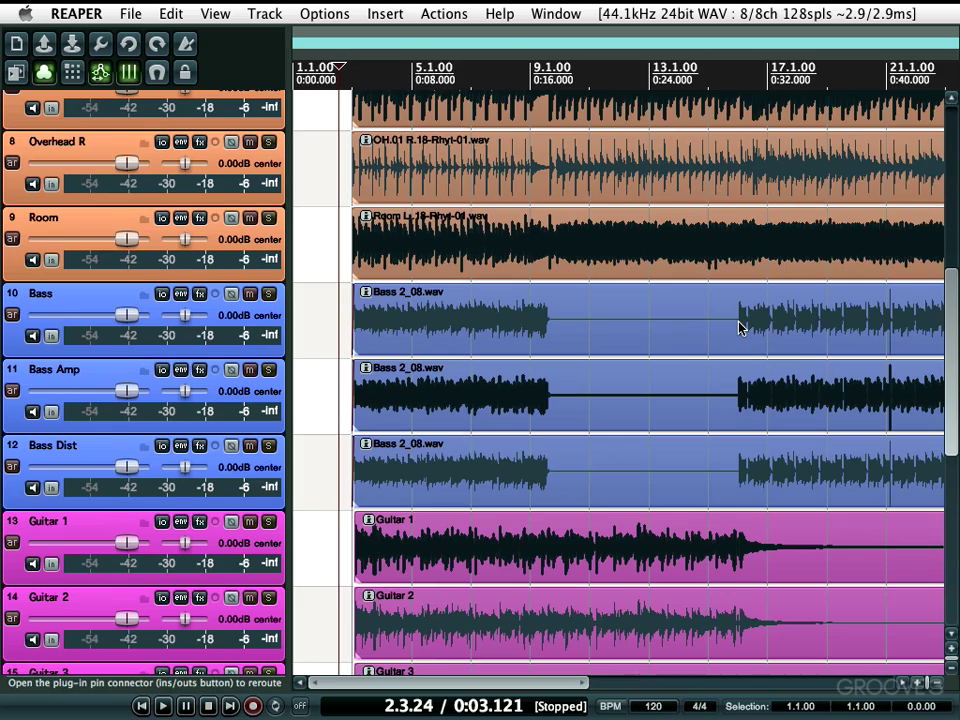
Step: Zoom in horizontally and vertically at once on the Bass track's re-entry near 16.1.00 using the Zoom Both action
scroll(735, 332, "up", 2)
scroll(740, 328, "up", 5)
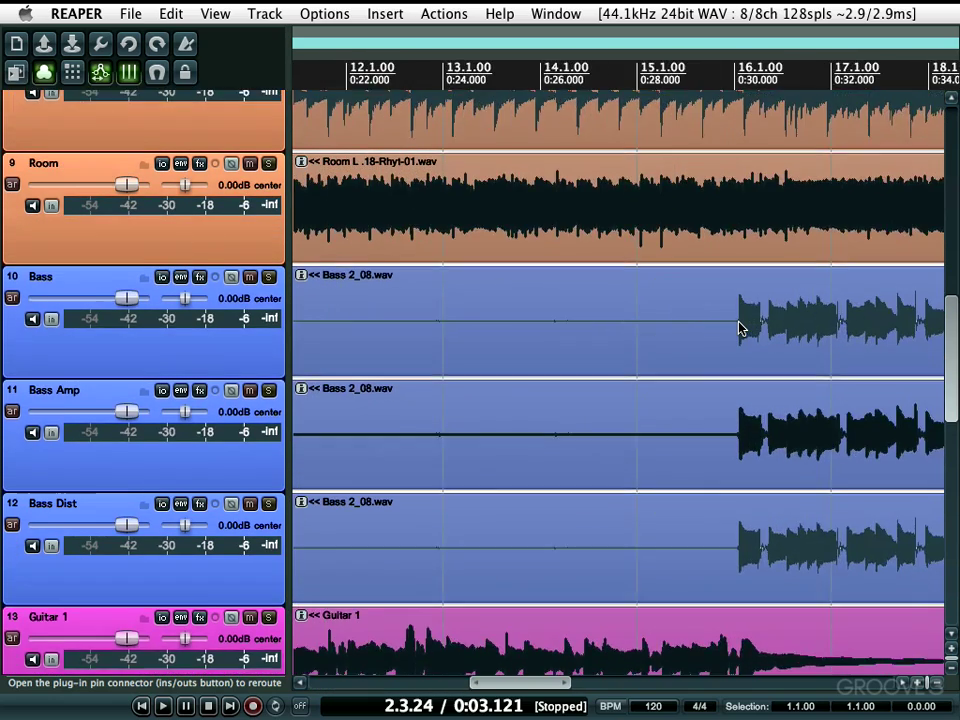
scroll(740, 328, "up", 5)
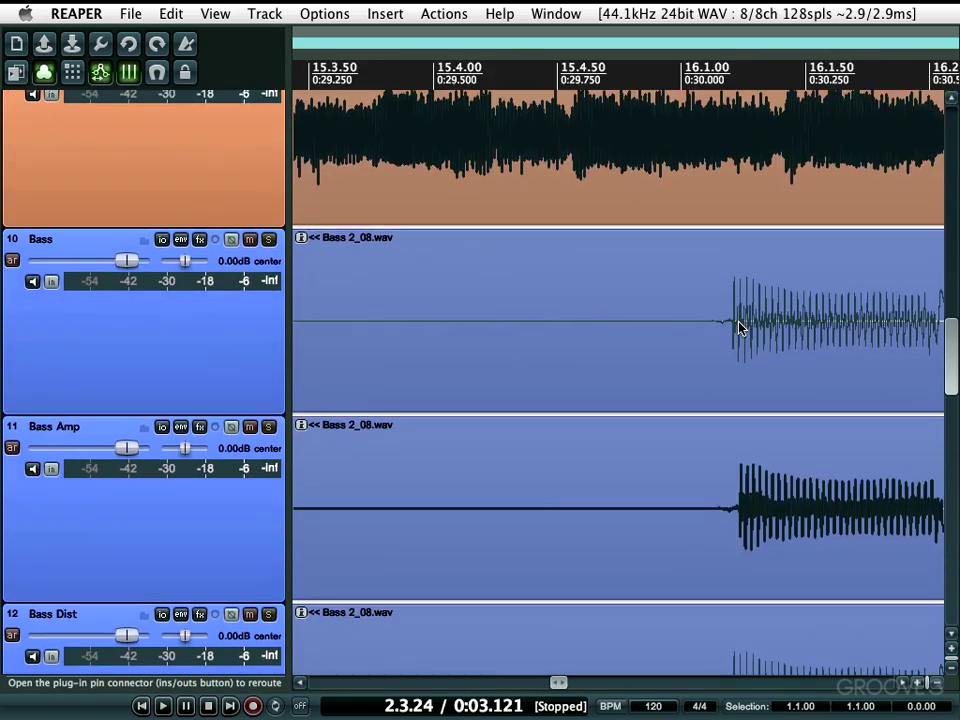
scroll(740, 328, "up", 2)
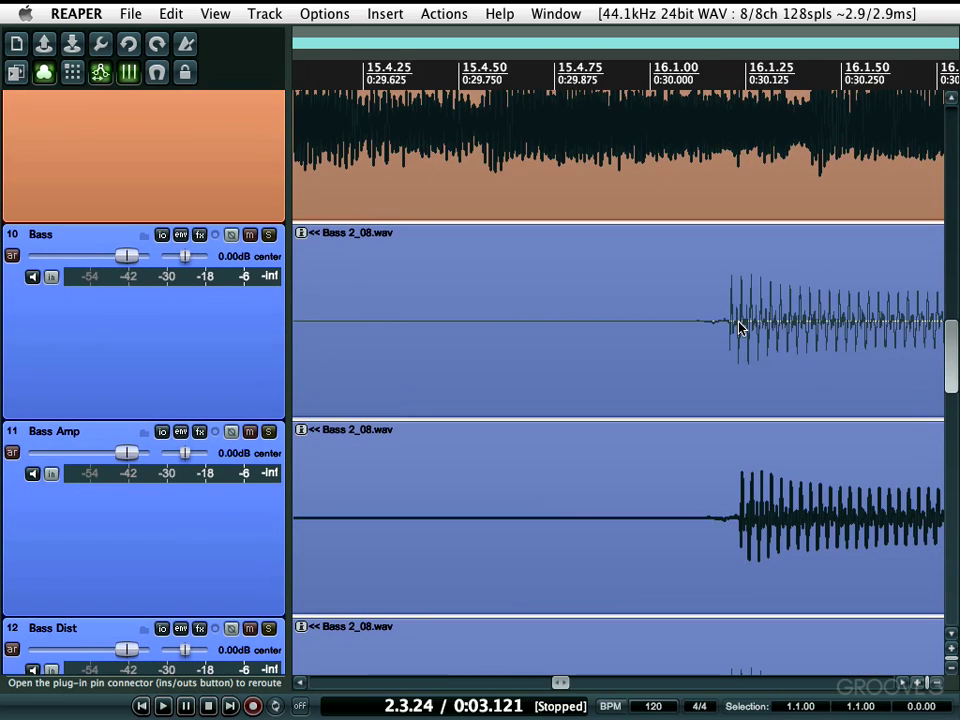
Step: Use Zoom Both to zoom out from the Bass re-entry and zoom in on the Overhead L hit near 16.1.37
scroll(740, 328, "down", 6)
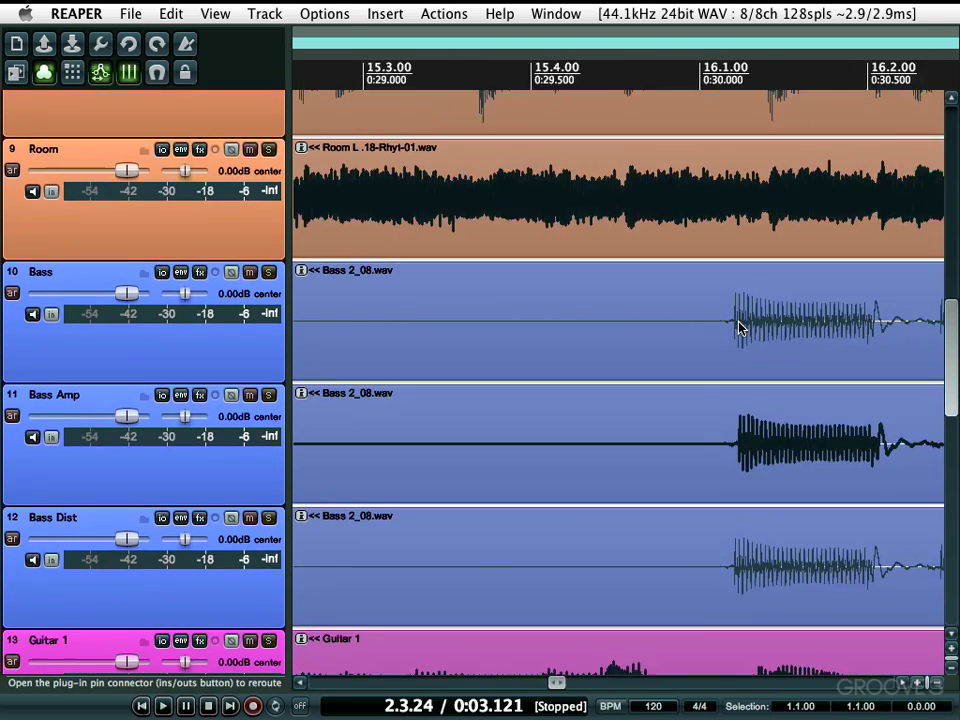
scroll(740, 328, "down", 6)
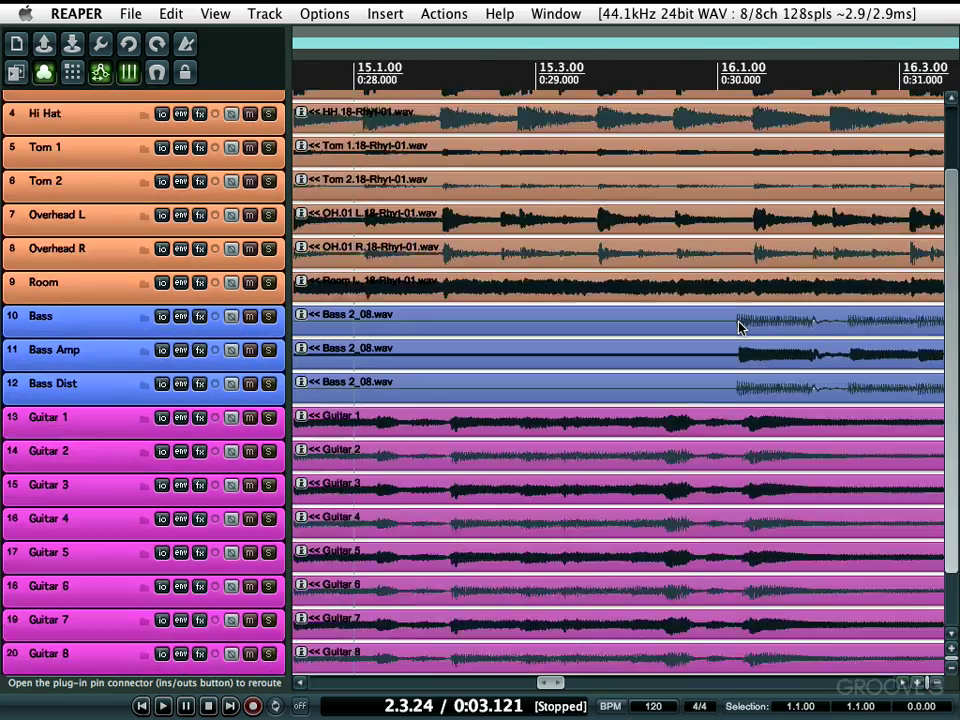
scroll(740, 328, "up", 3)
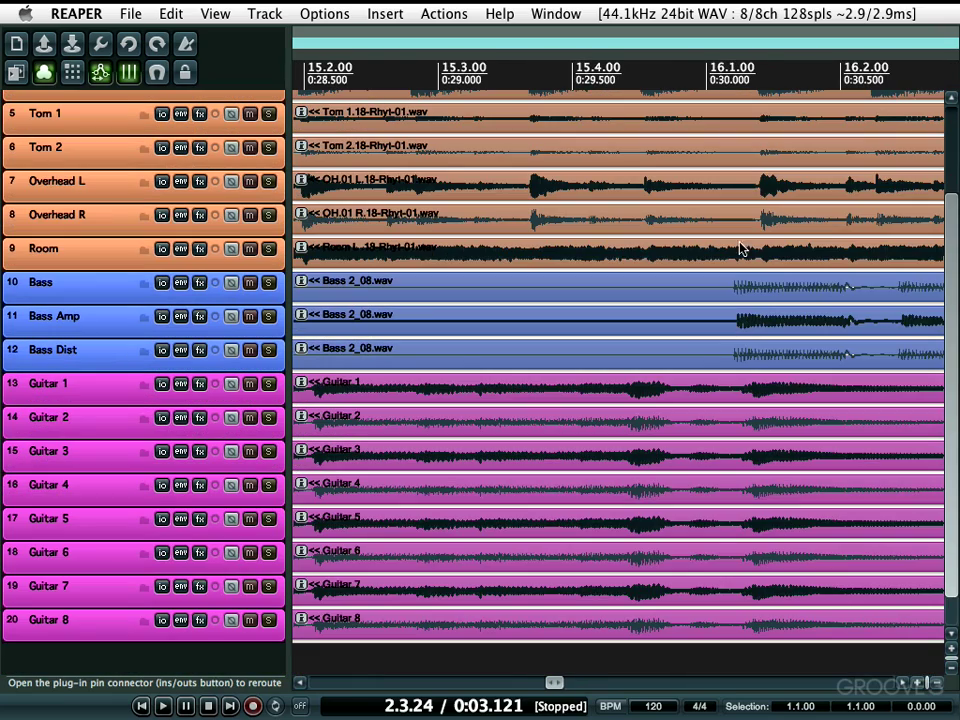
scroll(757, 190, "up", 4)
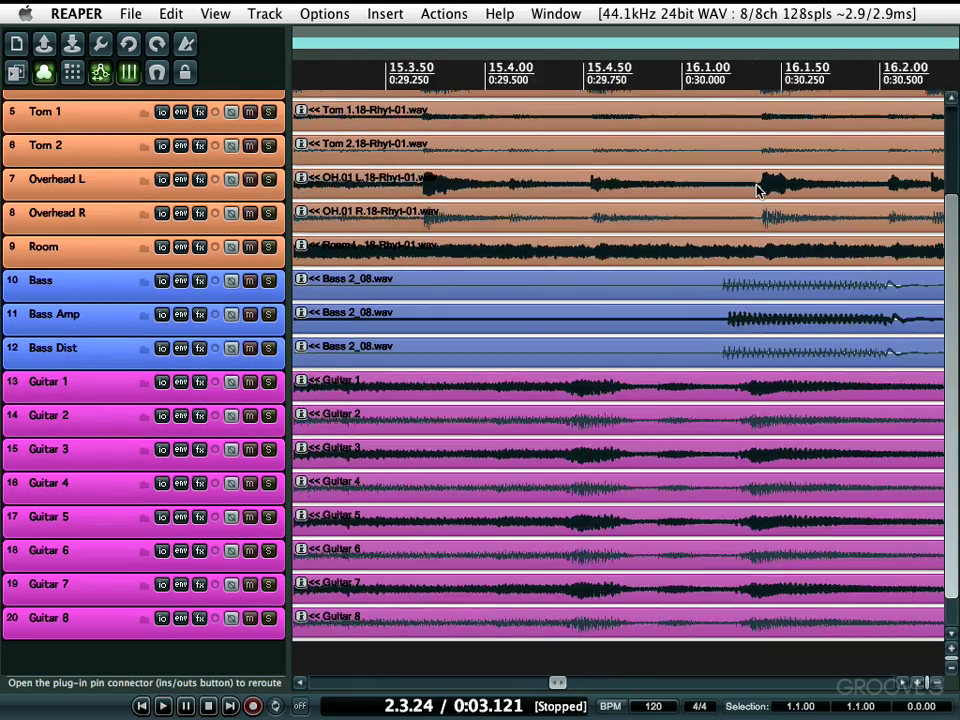
scroll(765, 198, "up", 1)
scroll(772, 205, "up", 3)
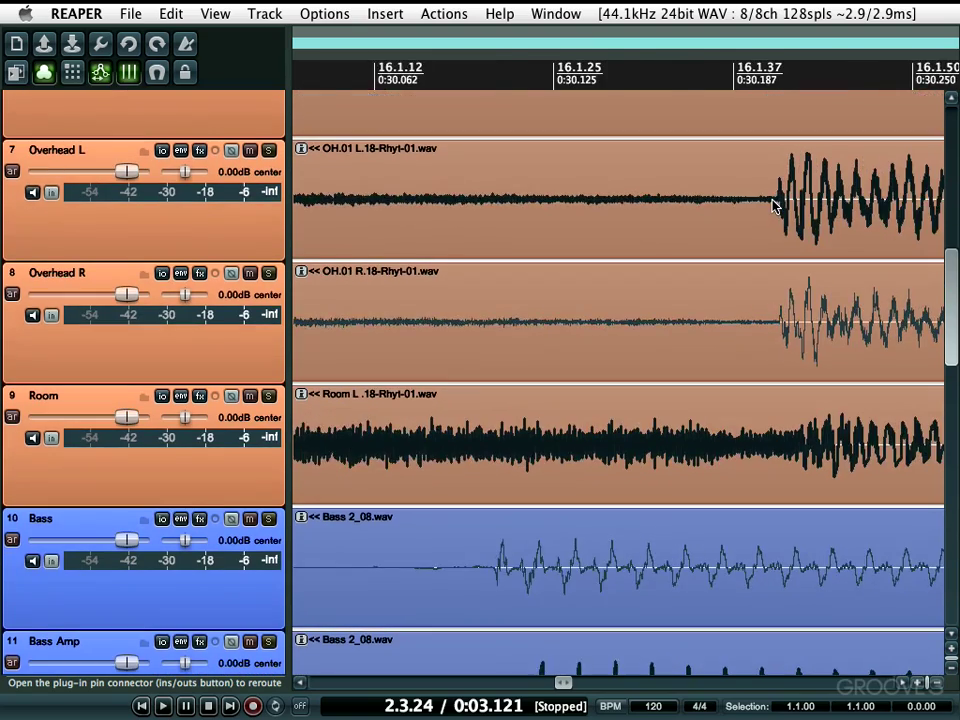
scroll(775, 206, "up", 2)
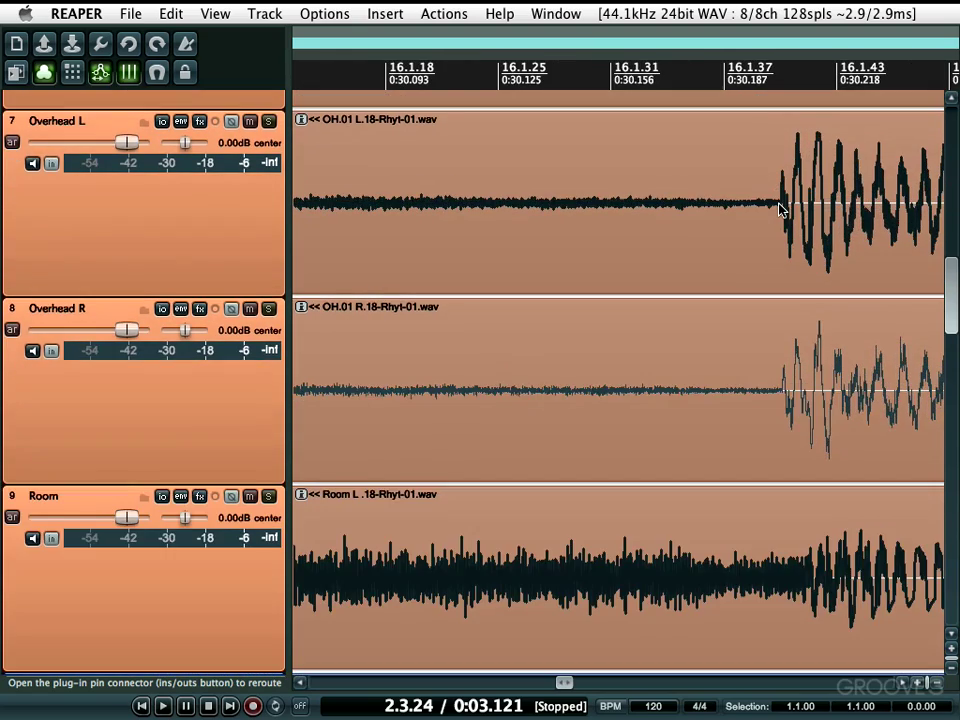
Step: Zoom back out to the wider arrangement and zoom in horizontally on the drum tracks around 9.1.00
scroll(780, 208, "down", 3)
scroll(780, 208, "down", 5)
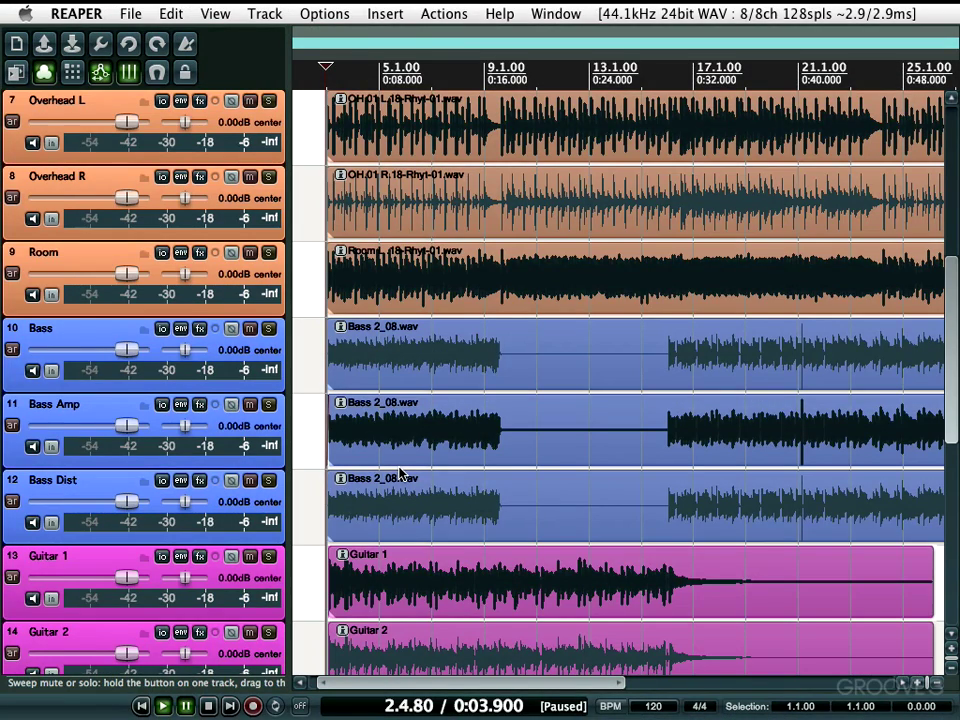
scroll(398, 472, "up", 6)
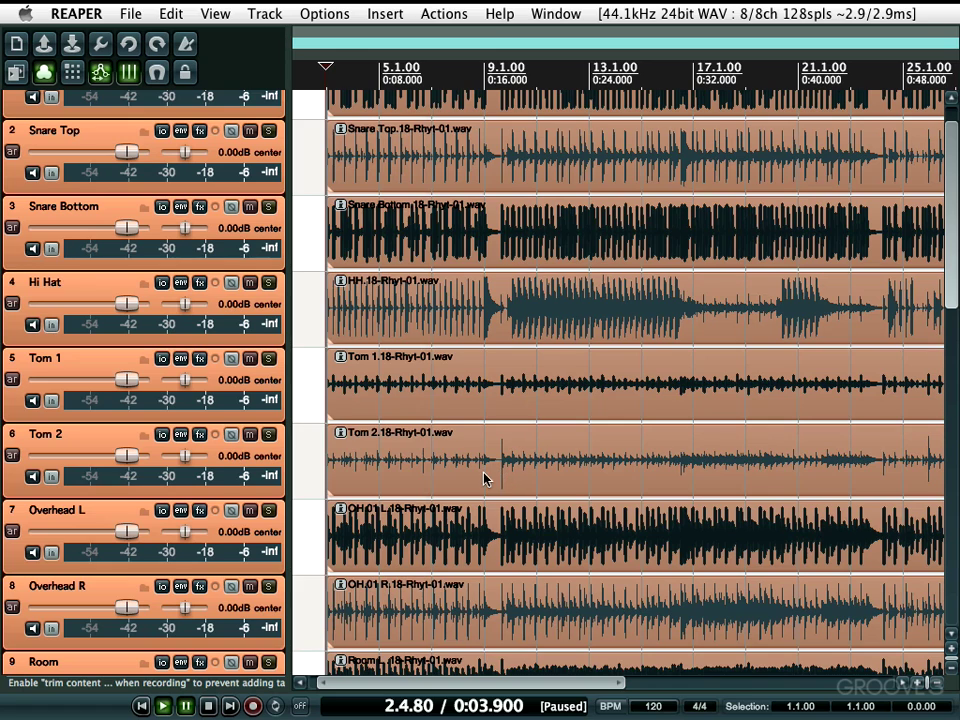
scroll(484, 478, "up", 12)
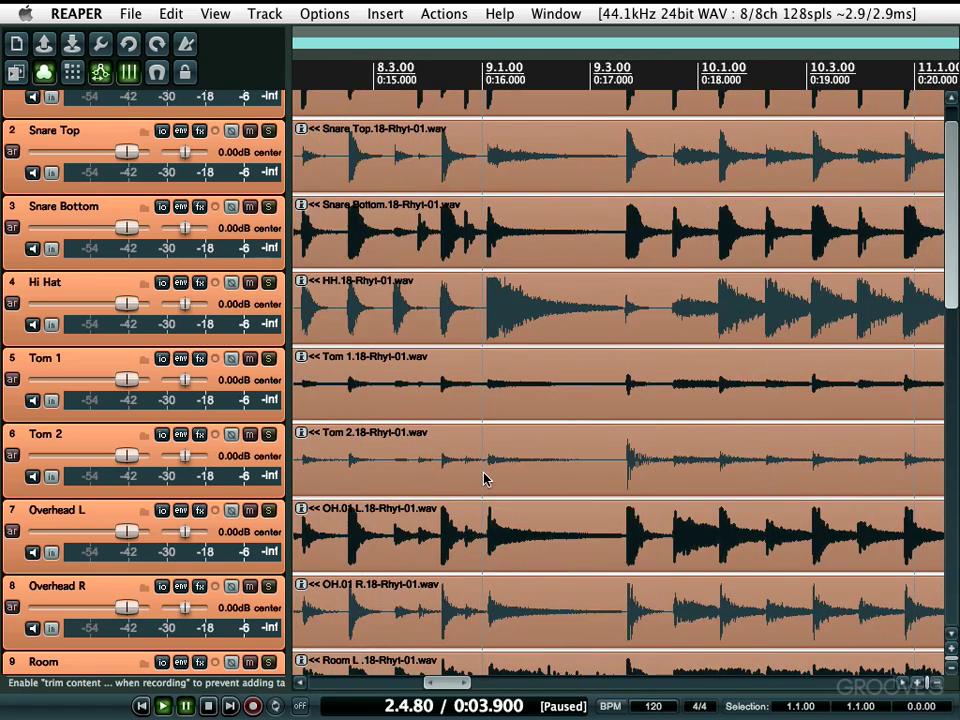
scroll(484, 478, "up", 4)
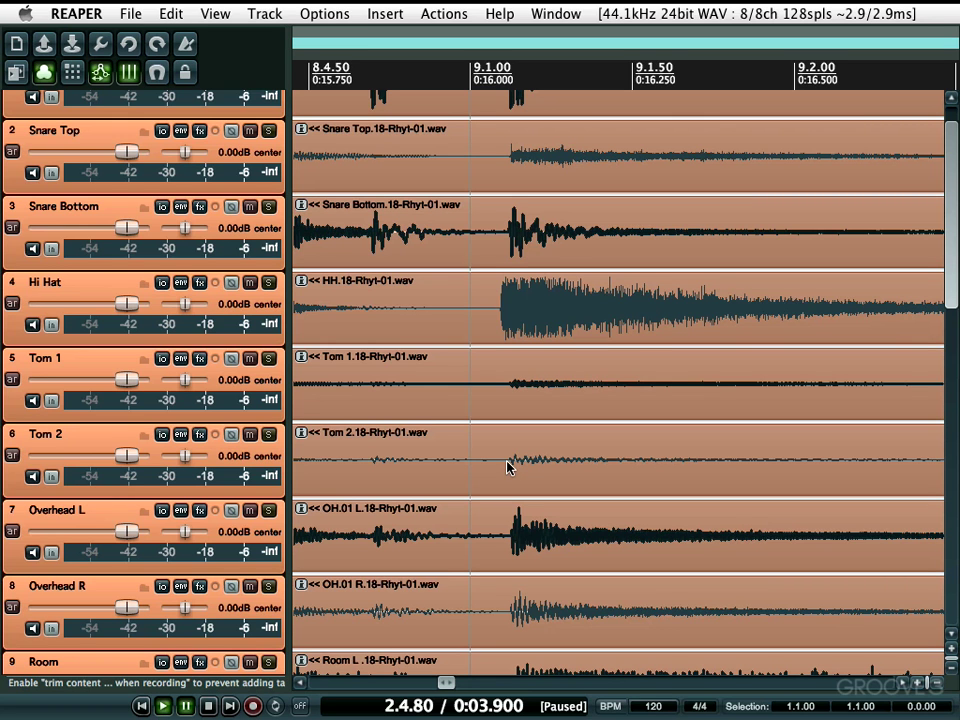
Step: Raise and lower the waveform peak height repeatedly to examine the drum recordings around 9.1.00 in detail
scroll(505, 468, "up", 6)
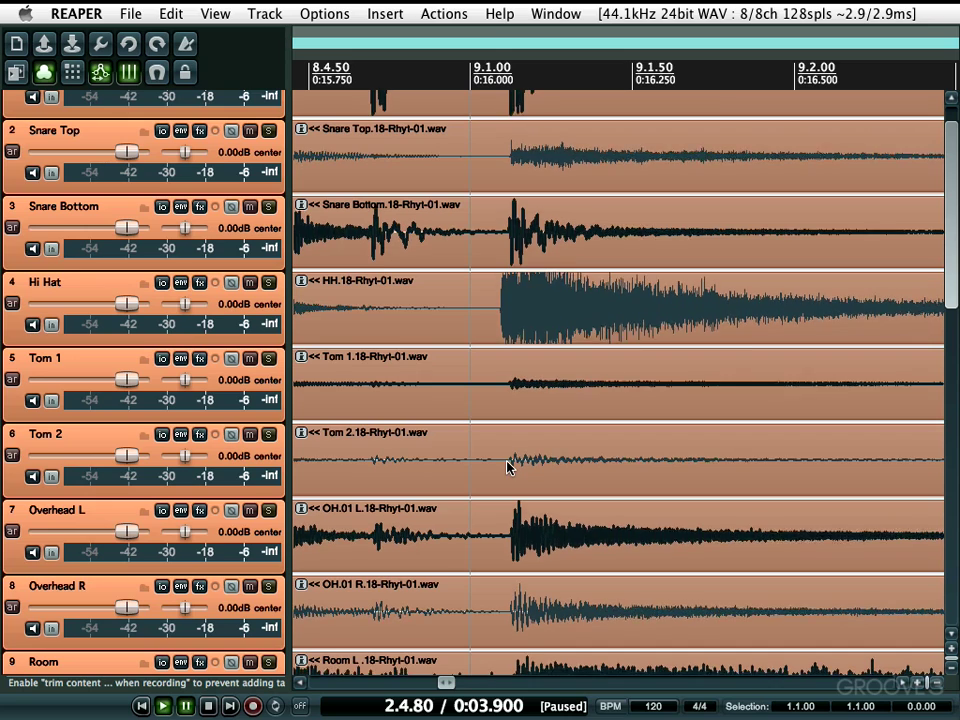
scroll(503, 473, "up", 5)
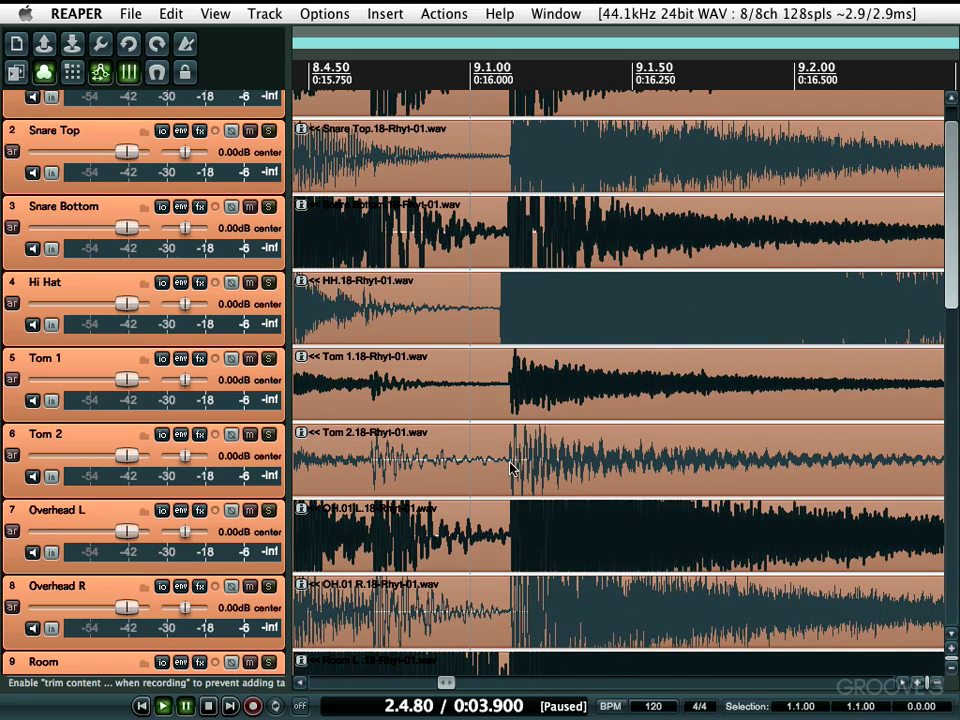
scroll(508, 466, "down", 6)
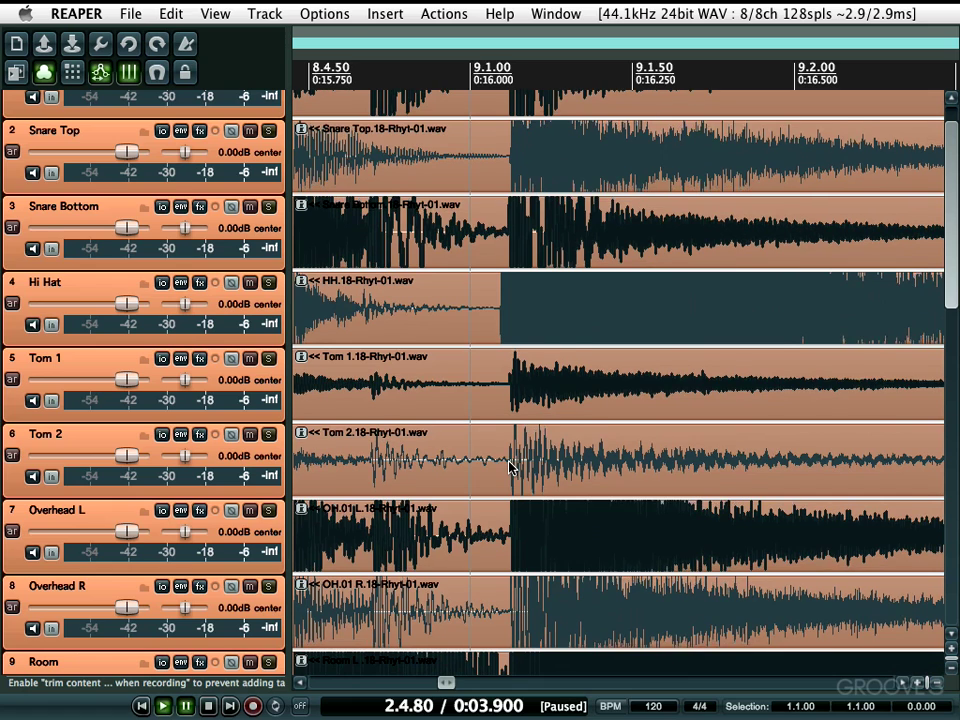
scroll(508, 466, "down", 3)
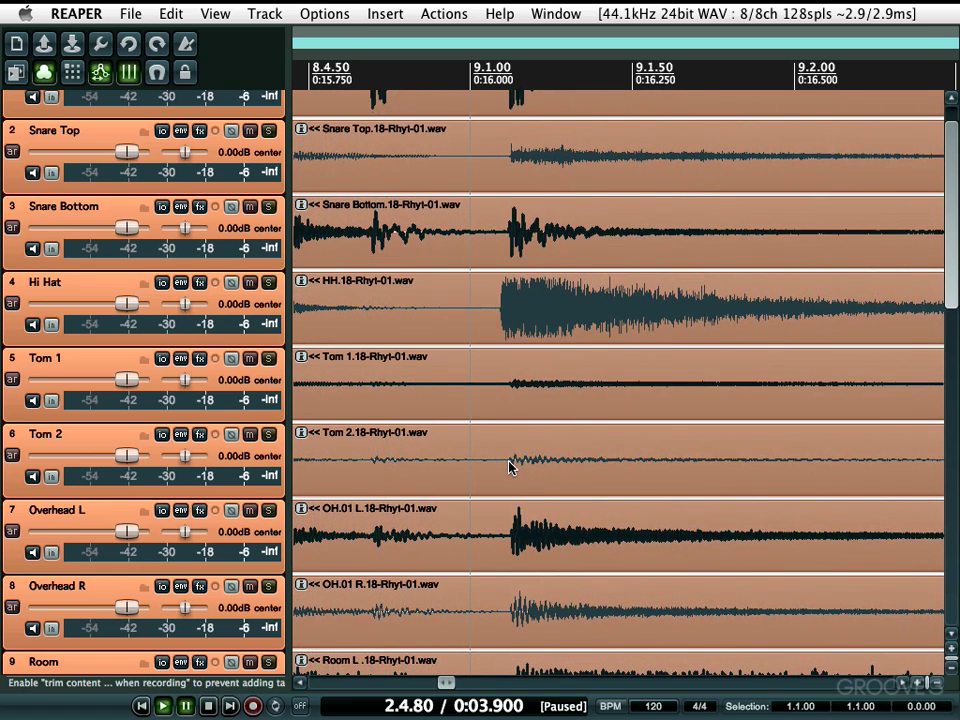
scroll(508, 466, "up", 8)
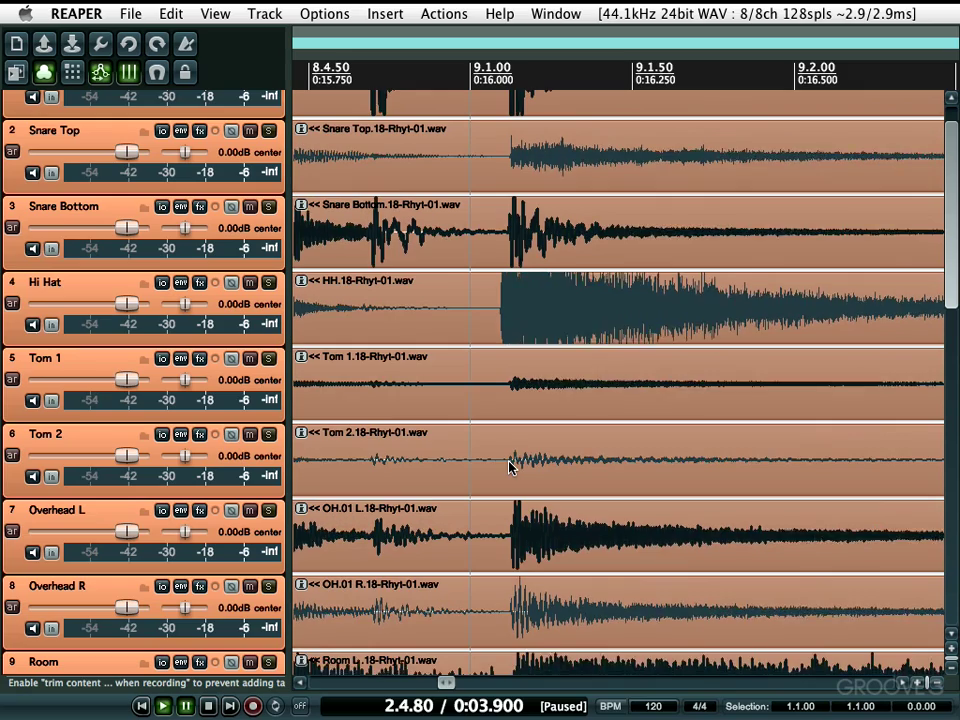
scroll(508, 466, "up", 8)
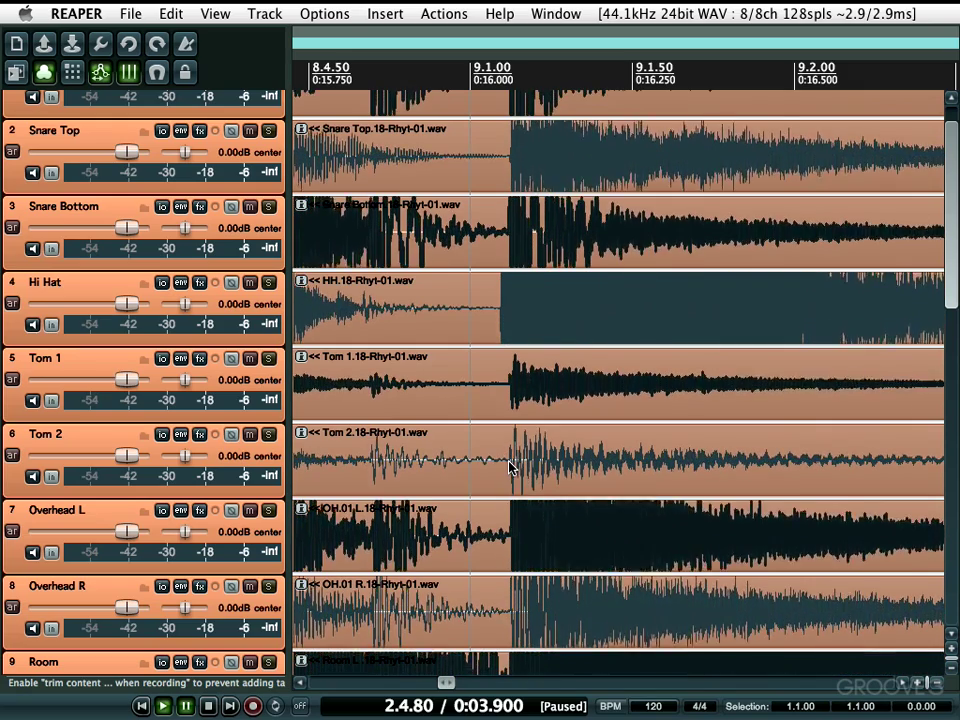
scroll(508, 466, "down", 10)
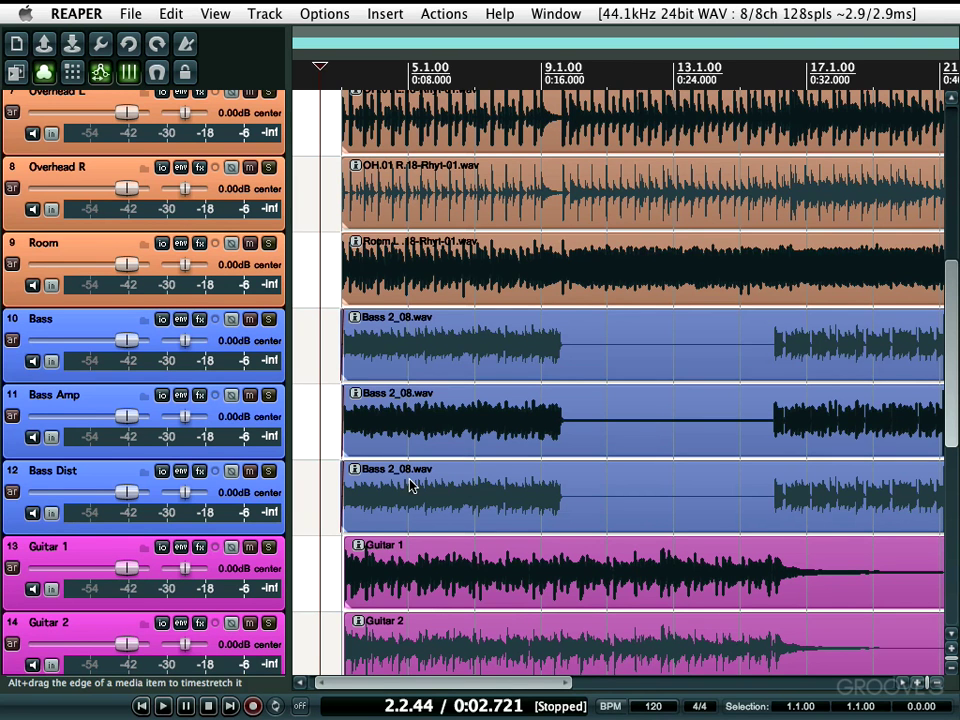
Step: Zoom the arrangement in and out horizontally around 5.1.00, and do the same vertically on the Bass Dist track
scroll(410, 485, "up", 8)
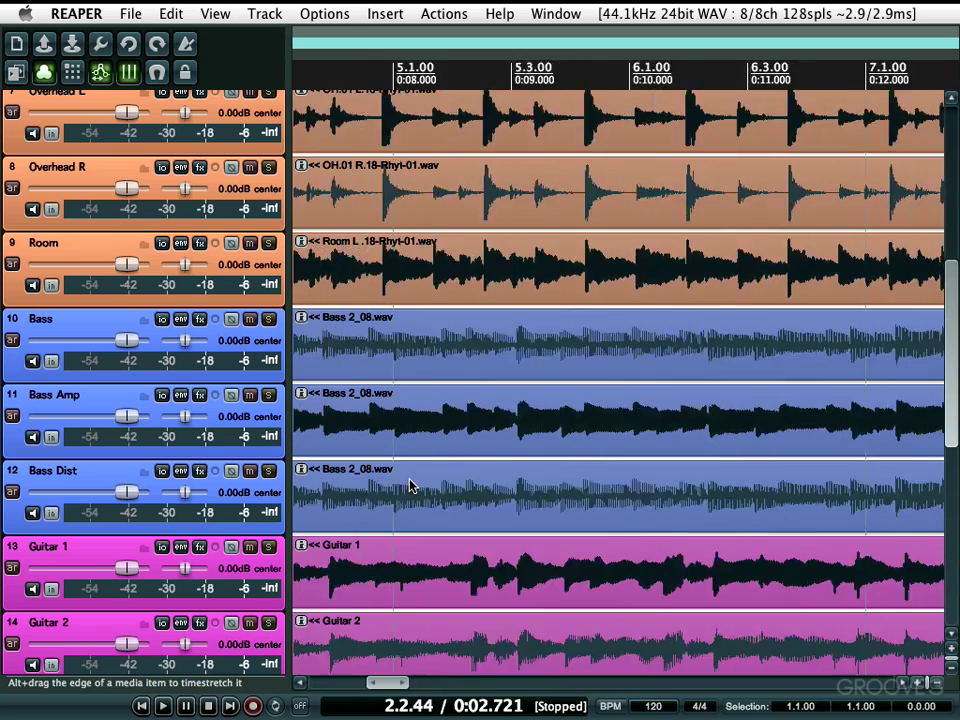
scroll(410, 485, "down", 3)
scroll(410, 485, "down", 4)
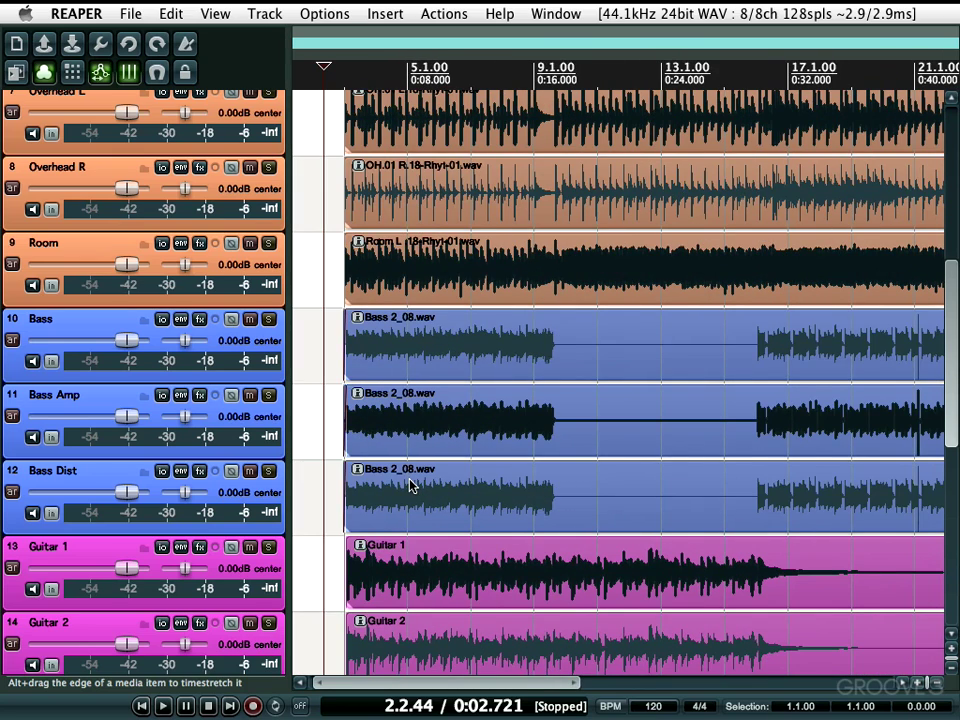
scroll(410, 485, "down", 1)
scroll(410, 485, "up", 3)
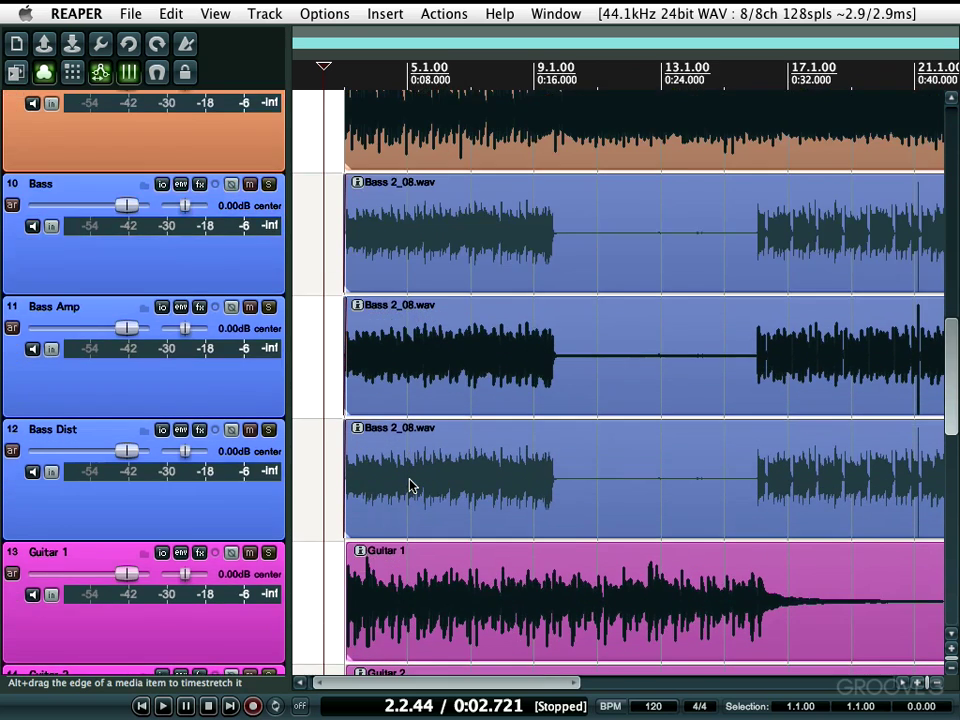
scroll(410, 485, "down", 2)
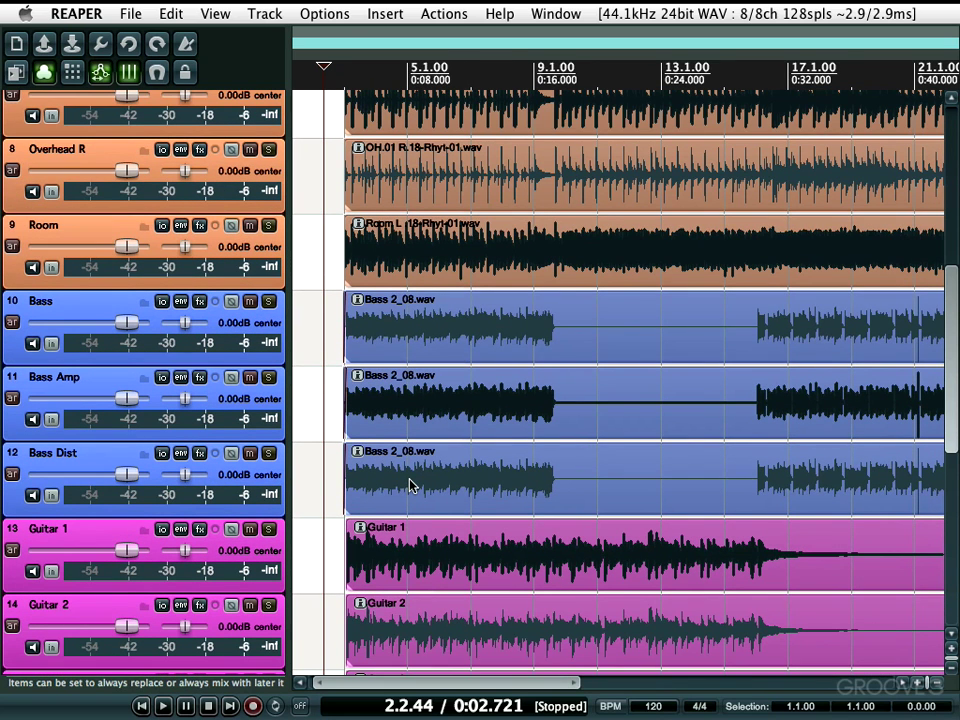
Step: Scroll the arrangement horizontally past the end of the bass items and back, and vertically through the drum, bass and guitar tracks
scroll(410, 485, "right", 10)
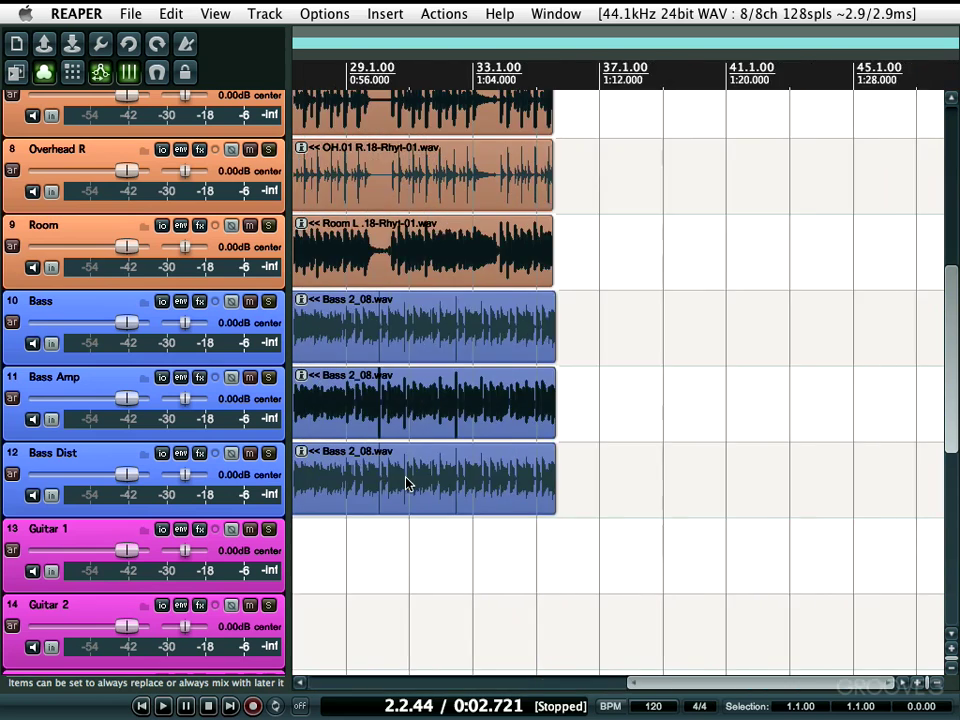
scroll(405, 484, "left", 10)
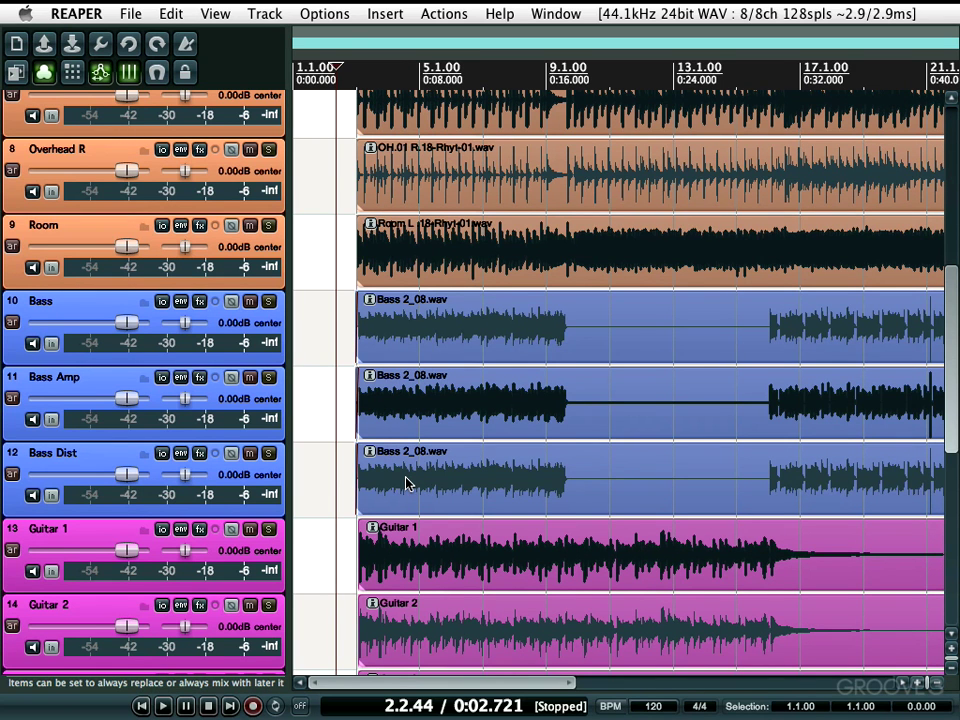
scroll(405, 484, "down", 5)
scroll(405, 484, "up", 3)
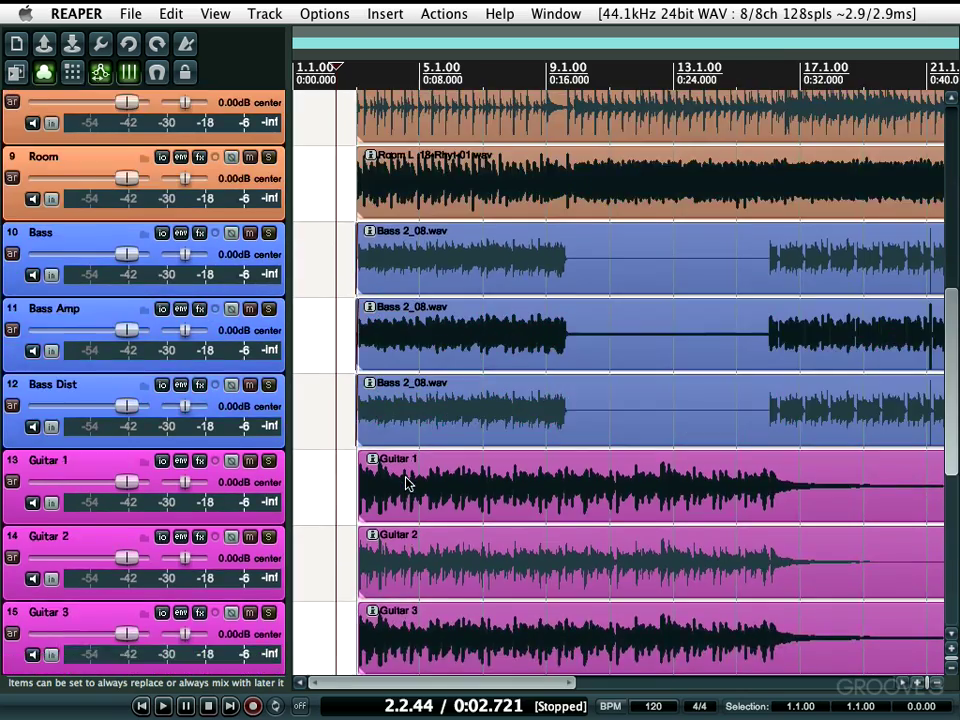
scroll(405, 484, "up", 3)
scroll(405, 484, "down", 3)
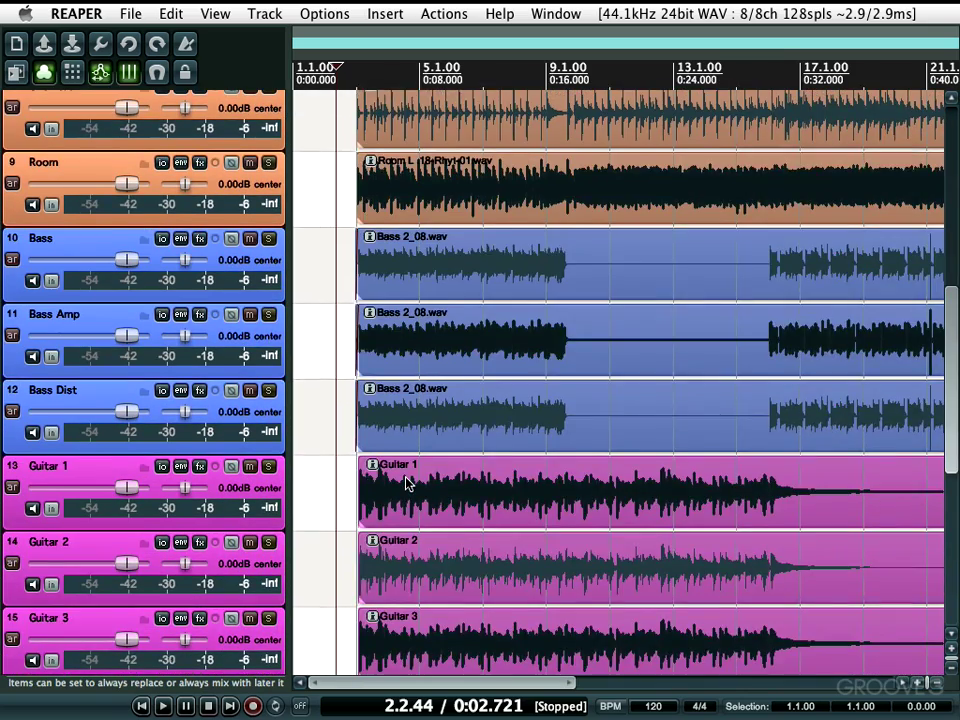
scroll(405, 484, "right", 4)
scroll(405, 484, "left", 4)
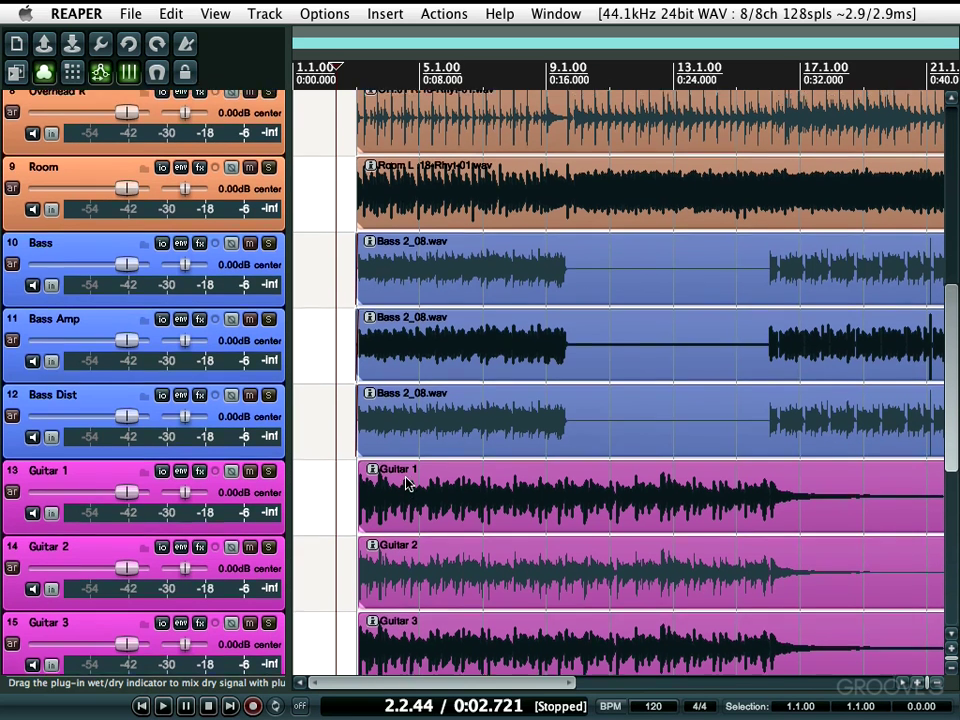
scroll(405, 484, "up", 5)
scroll(405, 484, "down", 10)
scroll(405, 484, "up", 4)
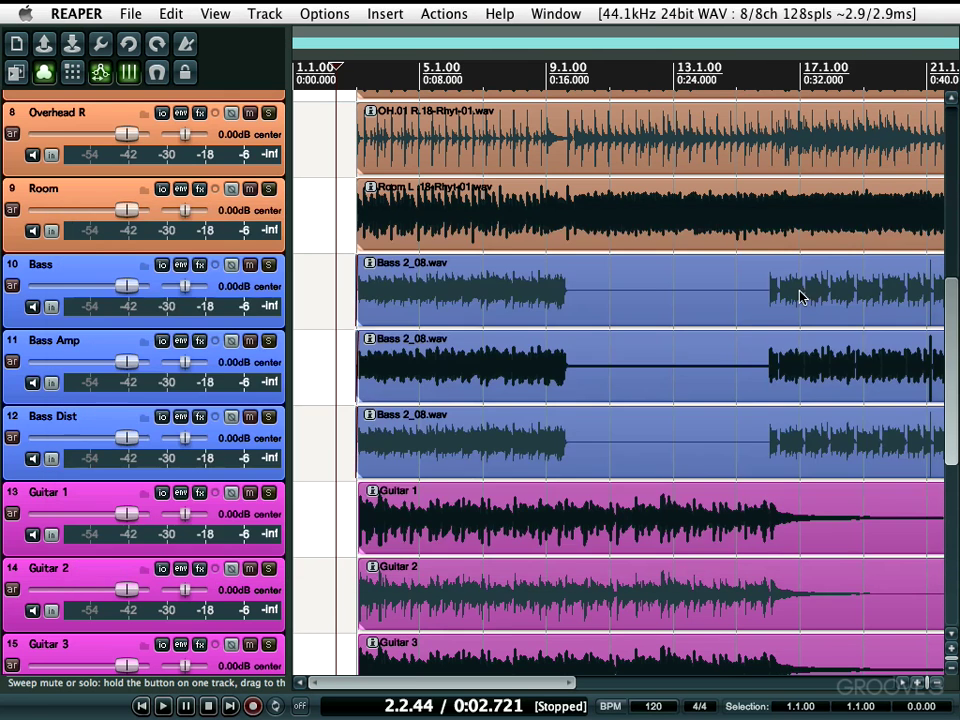
Step: Zoom in horizontally near the Bass re-entry, scroll through the timeline and tracks at that zoom level, and zoom back out
scroll(762, 300, "up", 5)
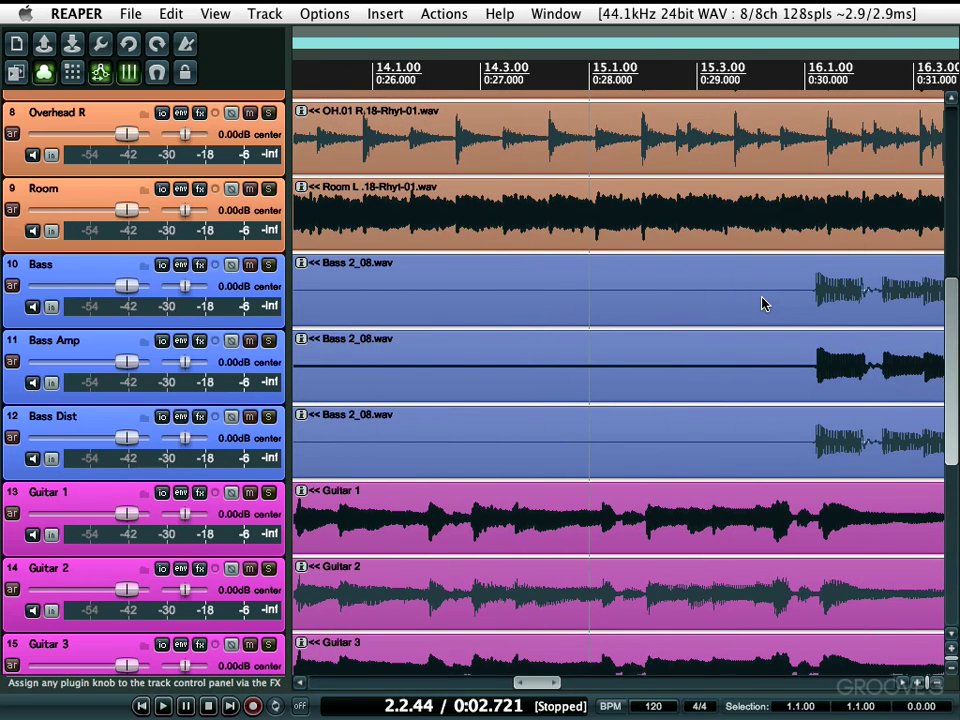
scroll(762, 303, "left", 10)
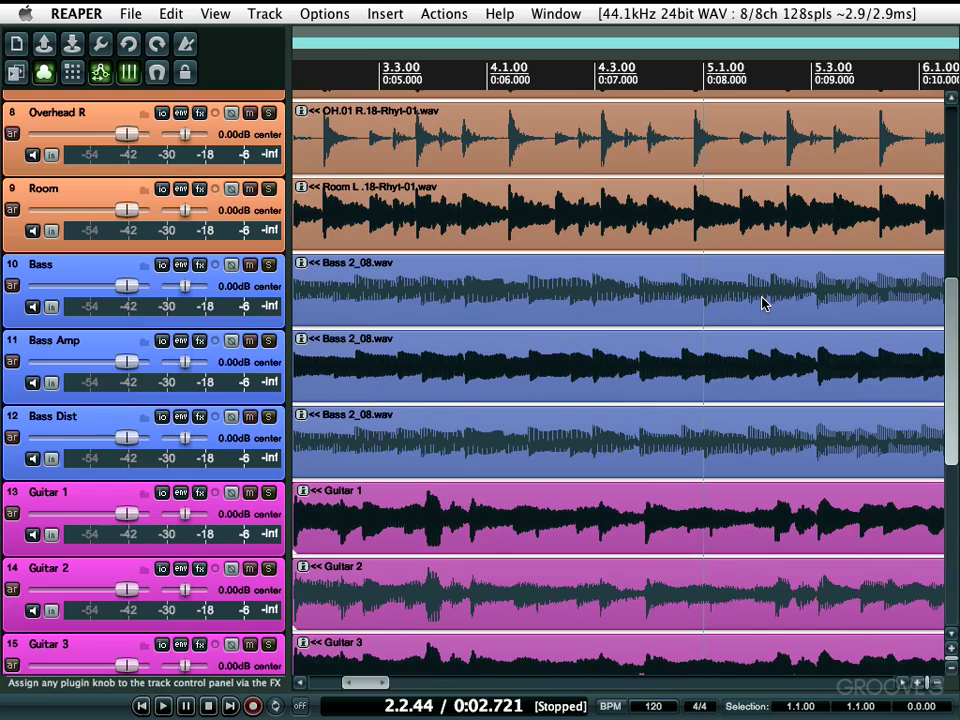
scroll(762, 303, "right", 14)
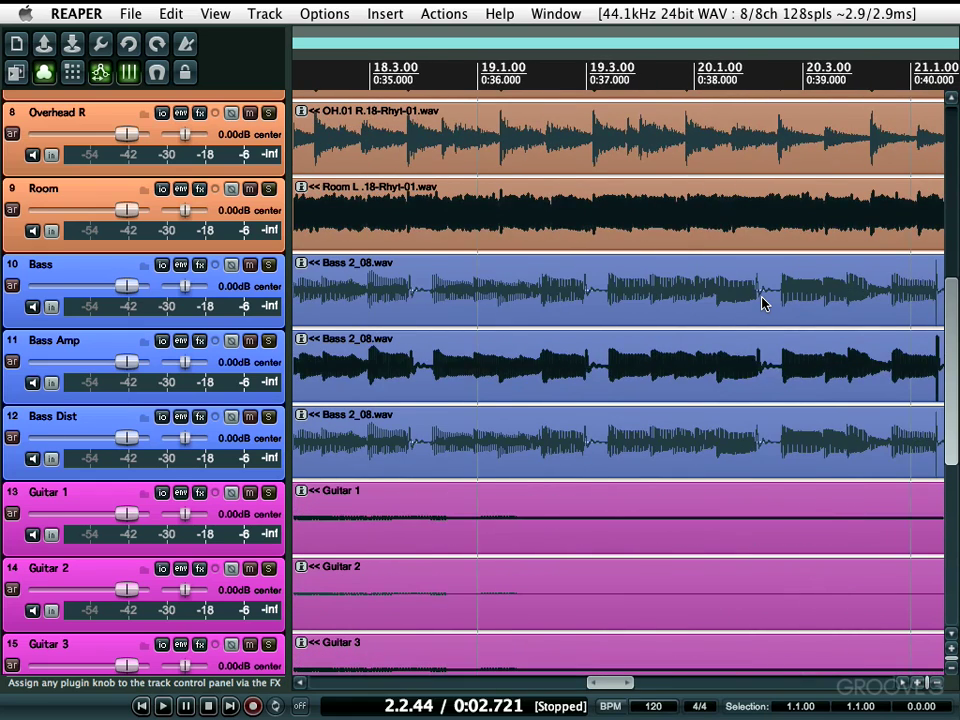
scroll(762, 303, "up", 10)
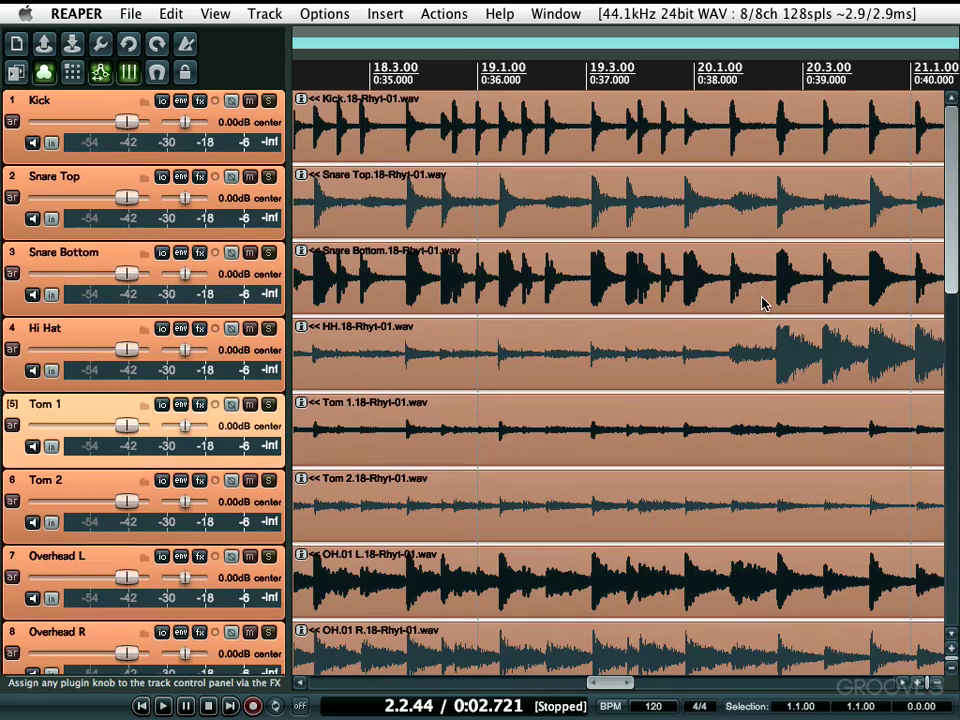
scroll(762, 303, "down", 17)
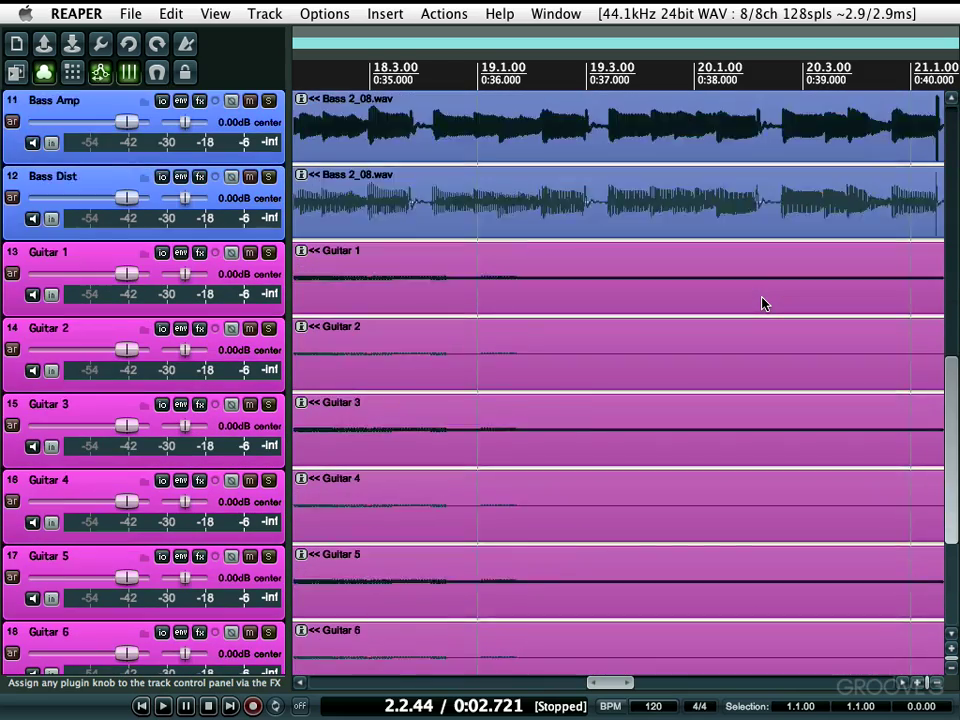
scroll(762, 303, "up", 7)
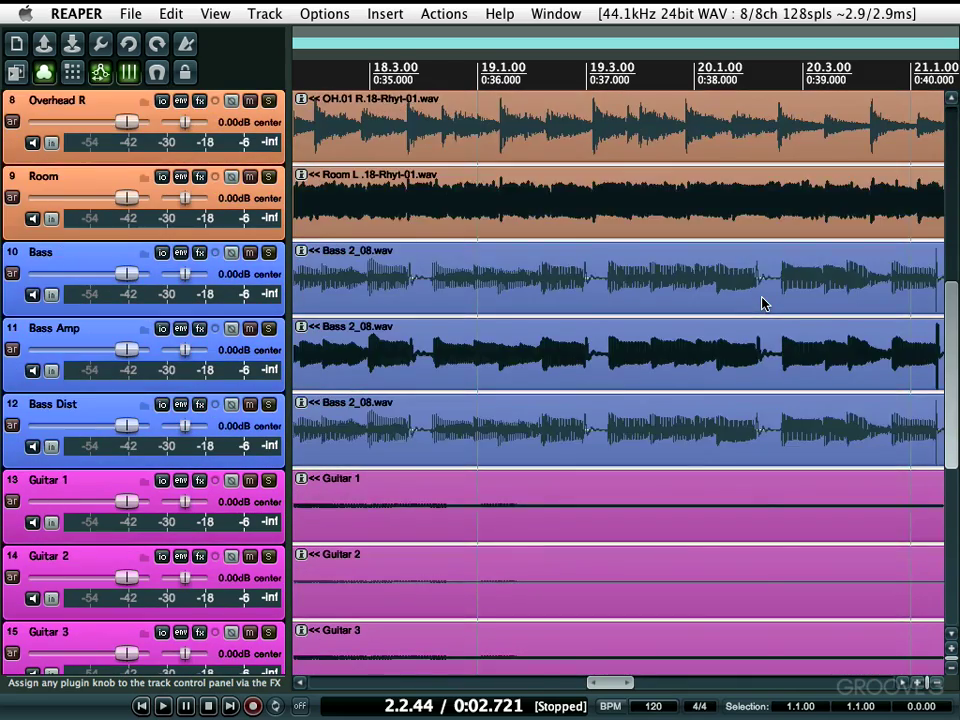
scroll(762, 303, "left", 4)
scroll(762, 303, "left", 3)
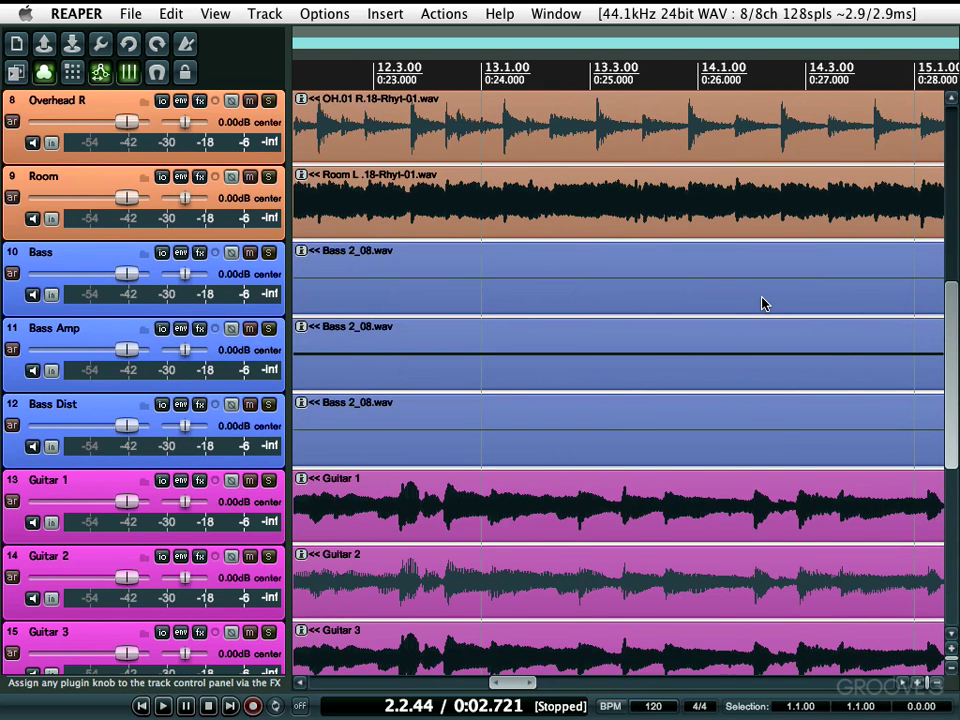
scroll(619, 375, "down", 5)
scroll(619, 375, "up", 1)
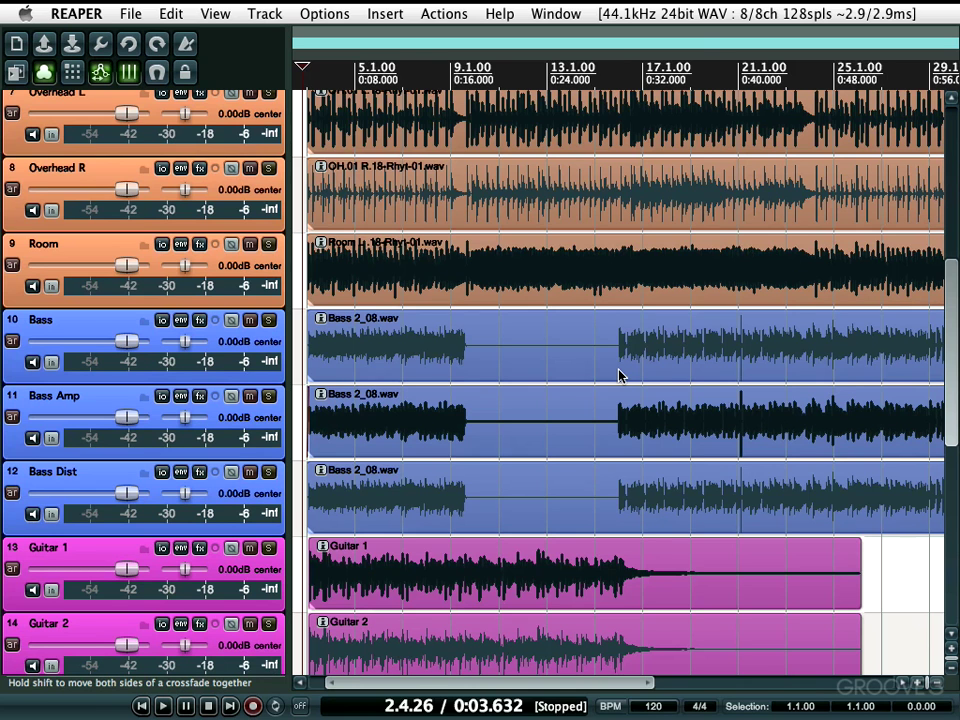
Step: Maximize the Bass track to fill the arrange view and move up through the full-height tracks to Tom 2
left_click(619, 362)
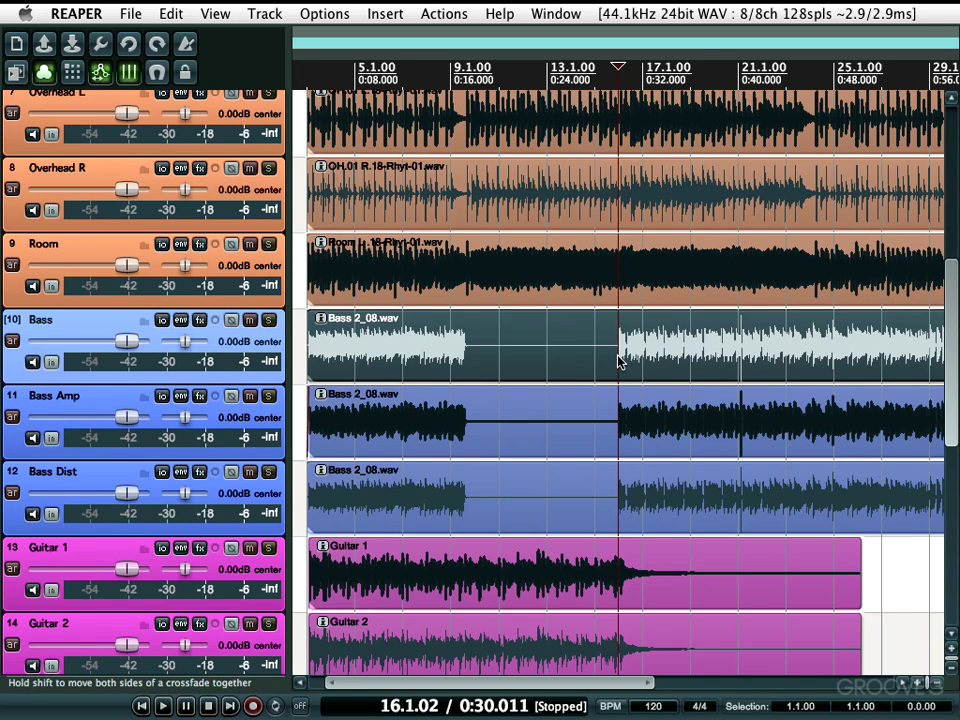
key("grave")
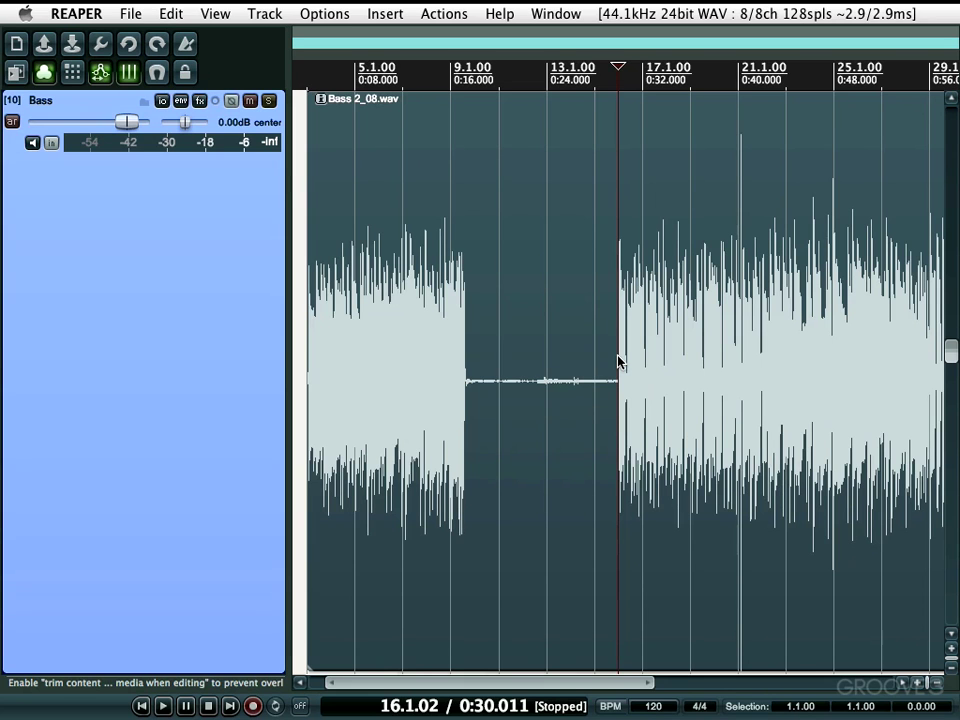
key("Up")
key("Up")
key("Up")
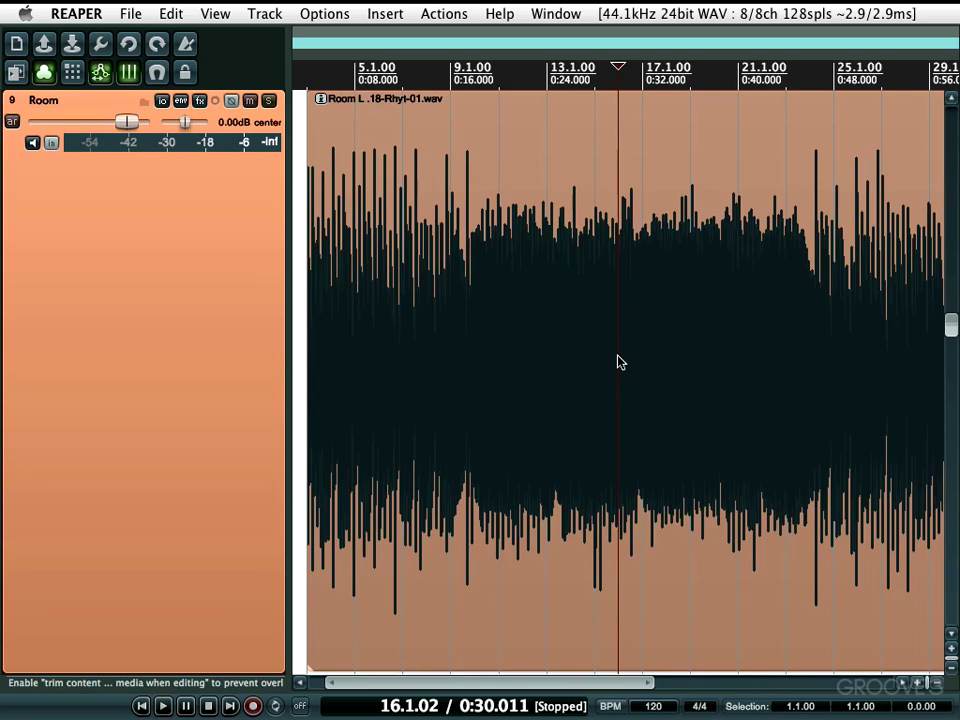
key("Up")
key("Up")
key("Up")
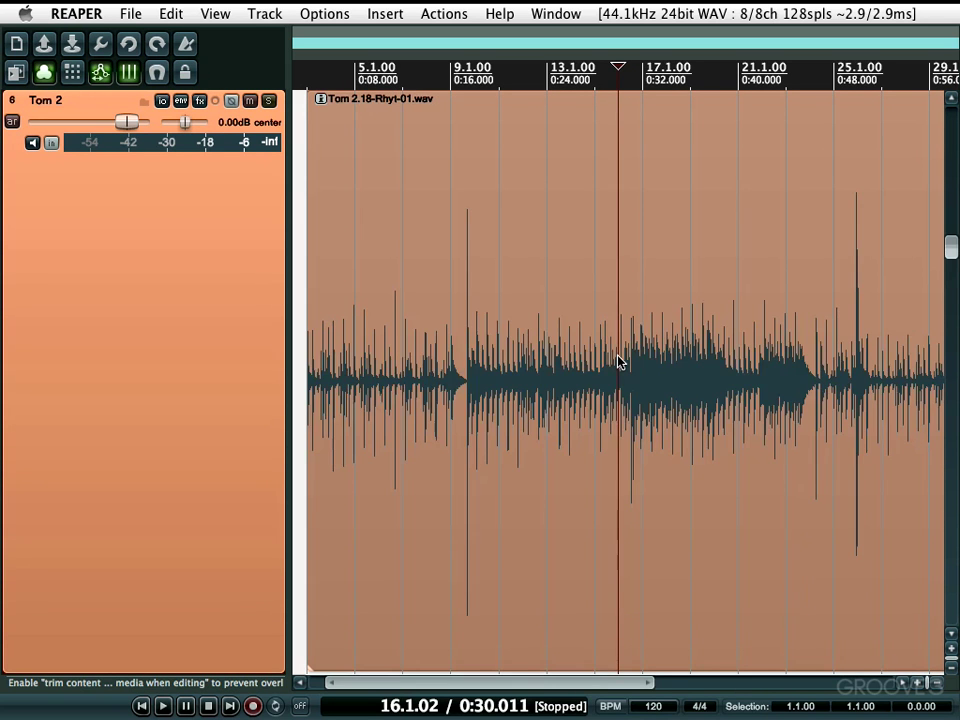
Step: Browse down through the full-height tracks from Tom 2 past Room and Bass Dist, and partway back up
scroll(618, 362, "down", 4)
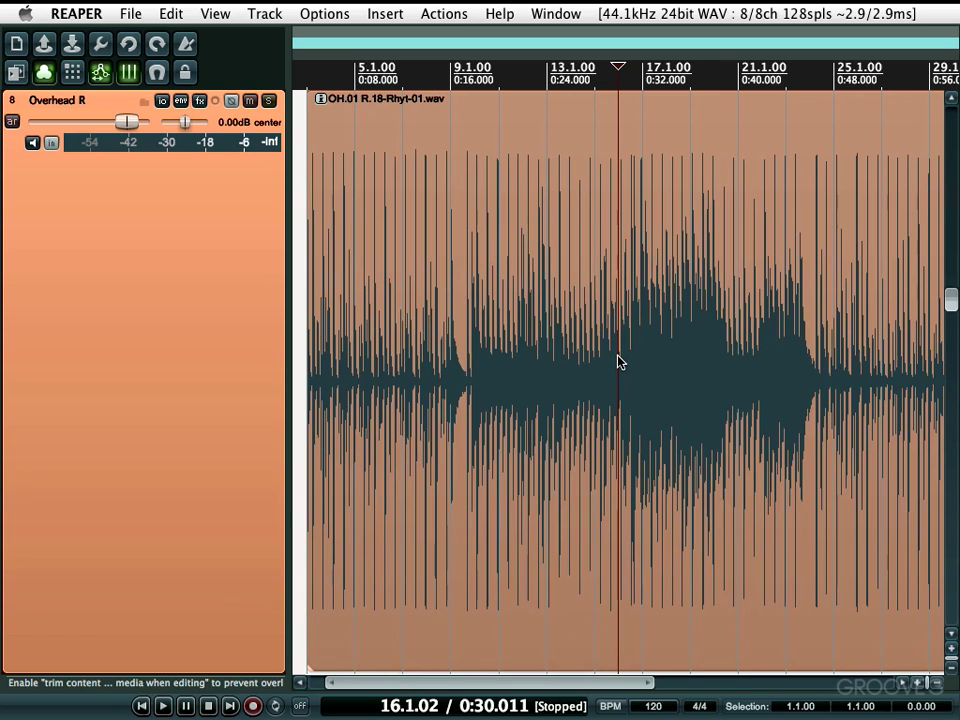
scroll(618, 362, "down", 1)
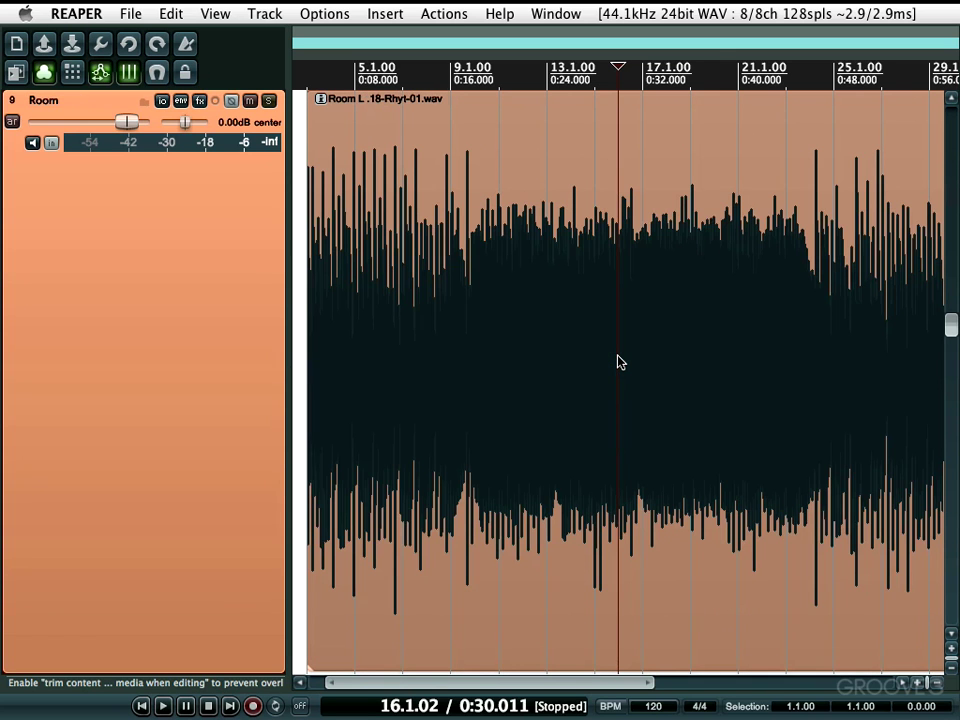
scroll(618, 362, "down", 4)
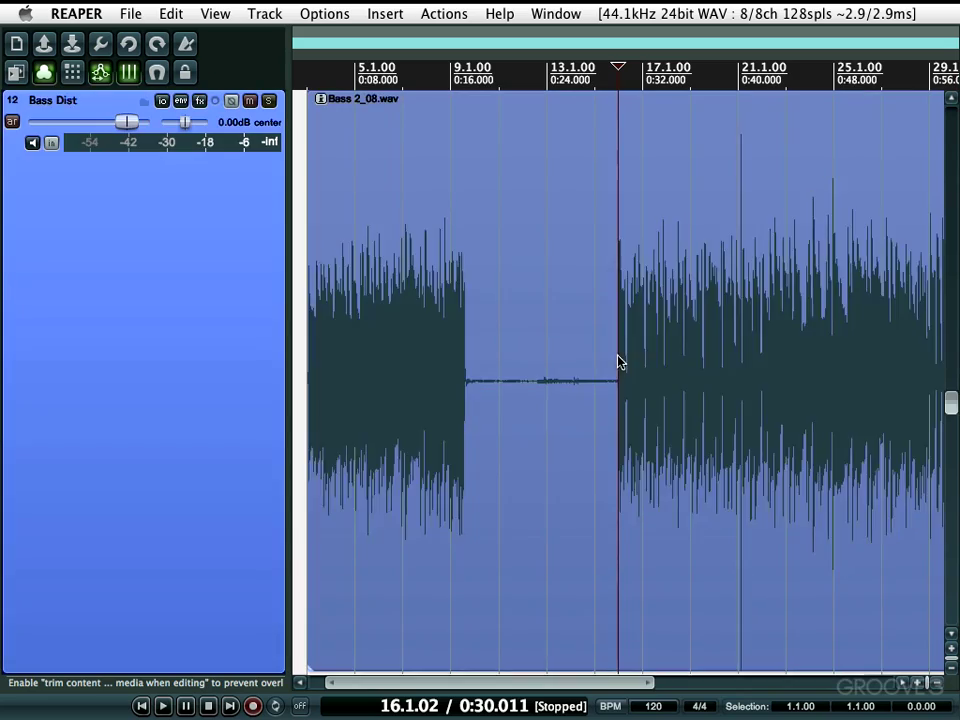
scroll(618, 362, "down", 2)
scroll(618, 362, "up", 3)
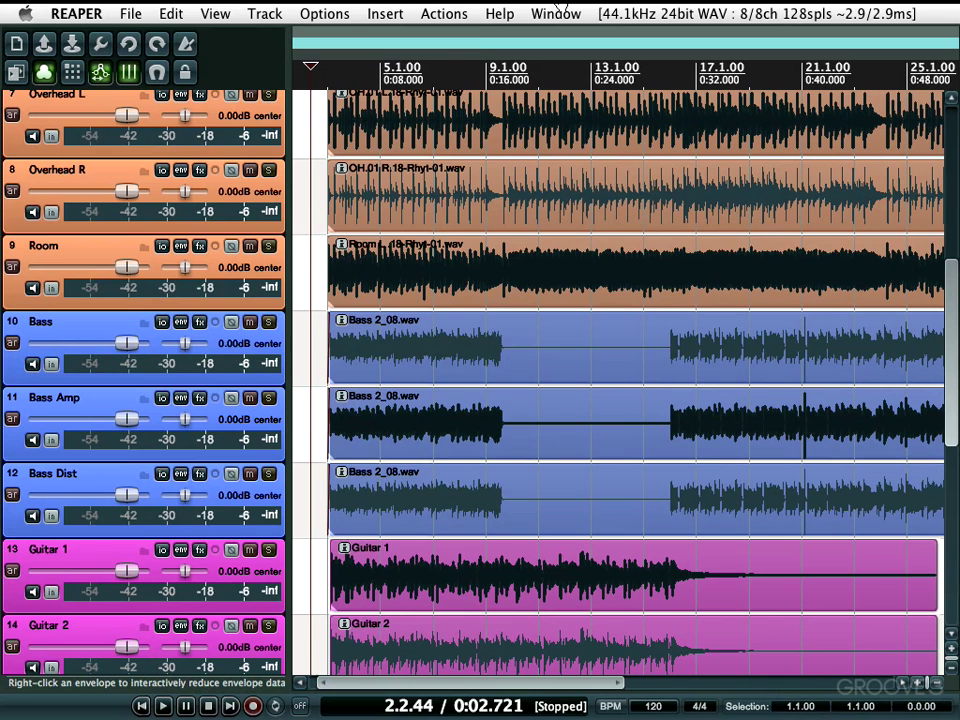
Step: Show the Navigator in the docker
left_click(214, 13)
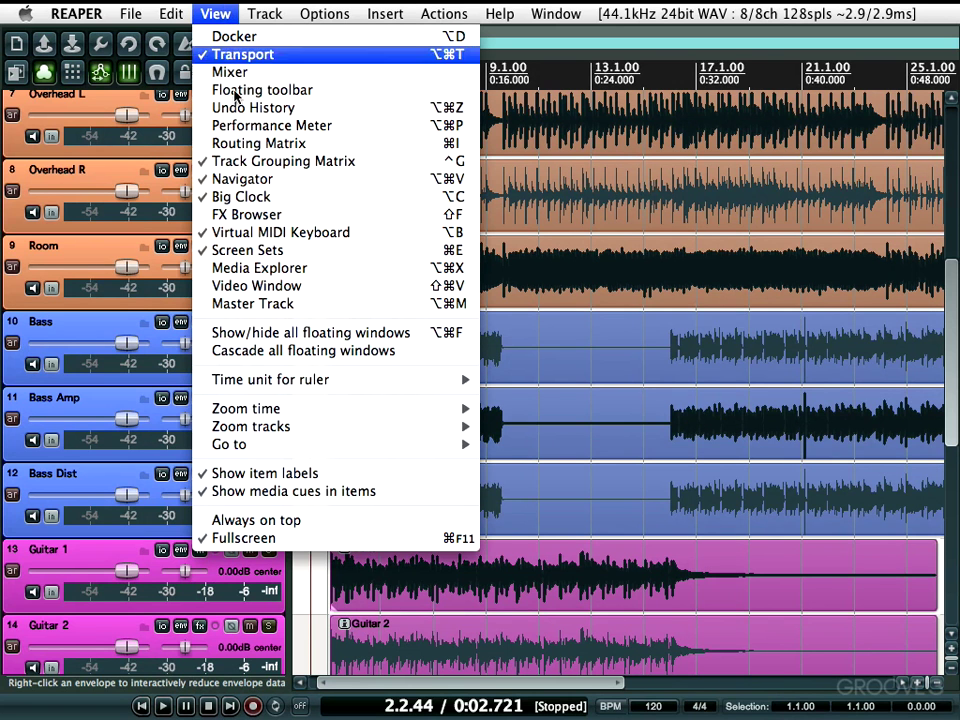
left_click(242, 178)
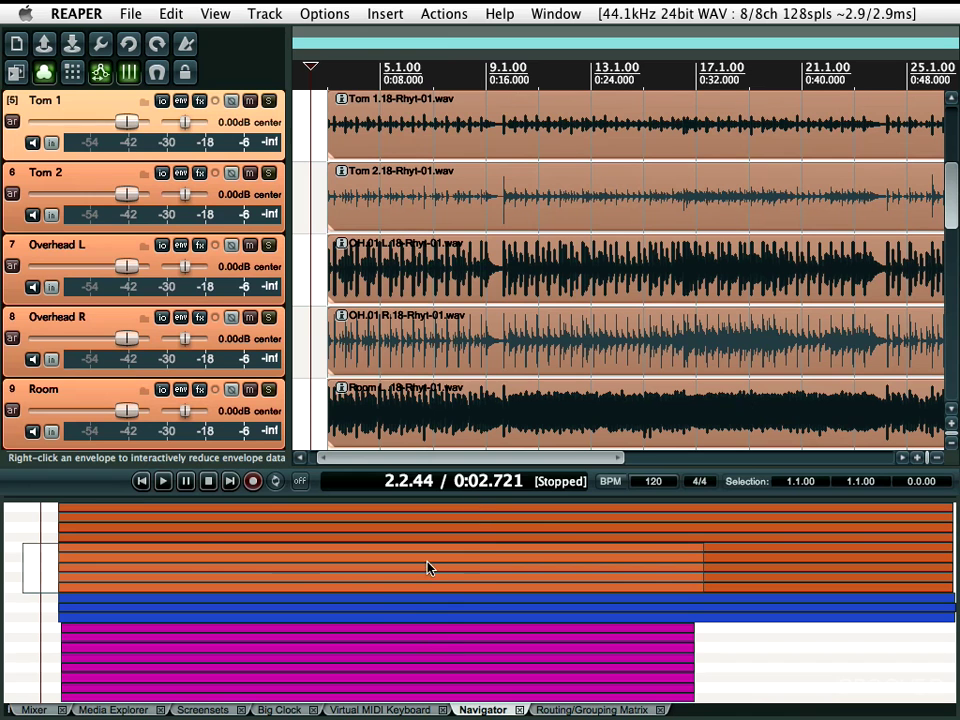
Step: Detach the docker holding the Navigator from the main window and attach it again
right_click(698, 713)
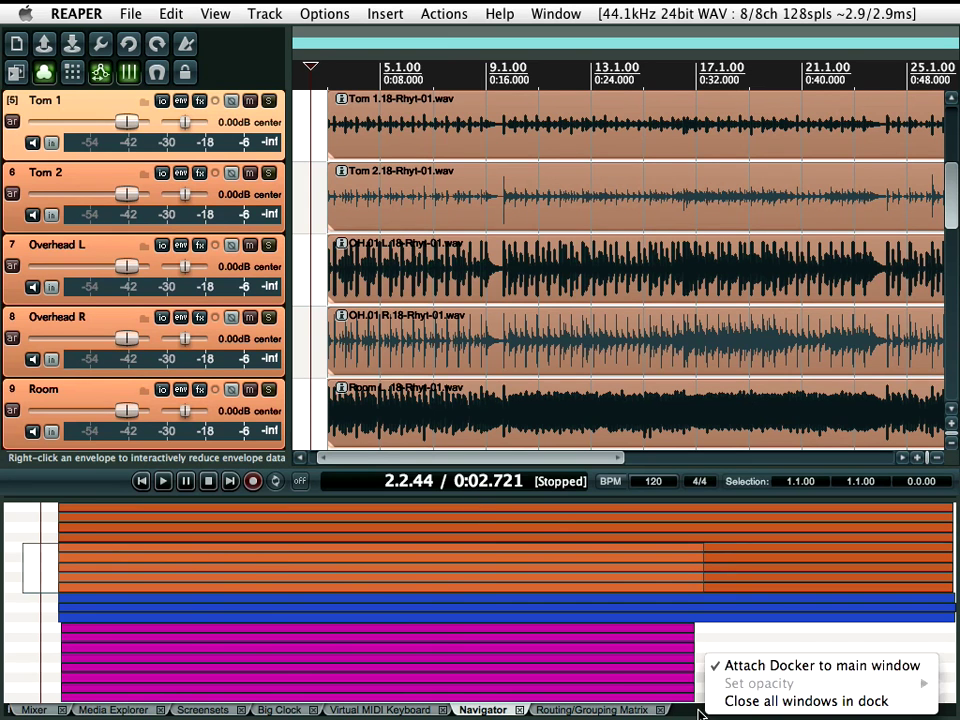
left_click(745, 670)
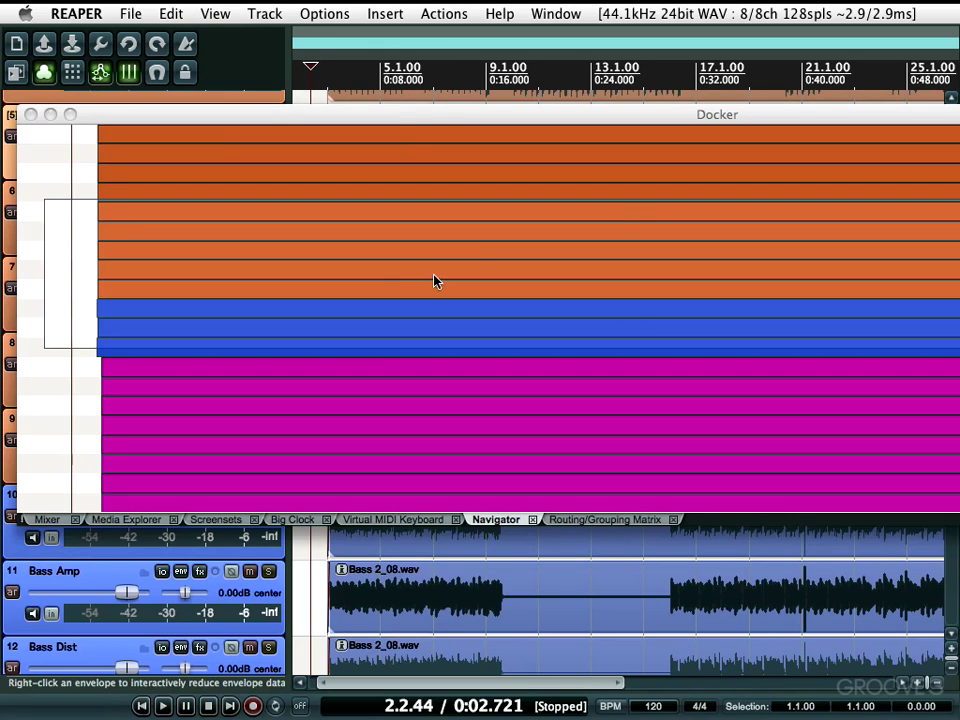
right_click(728, 520)
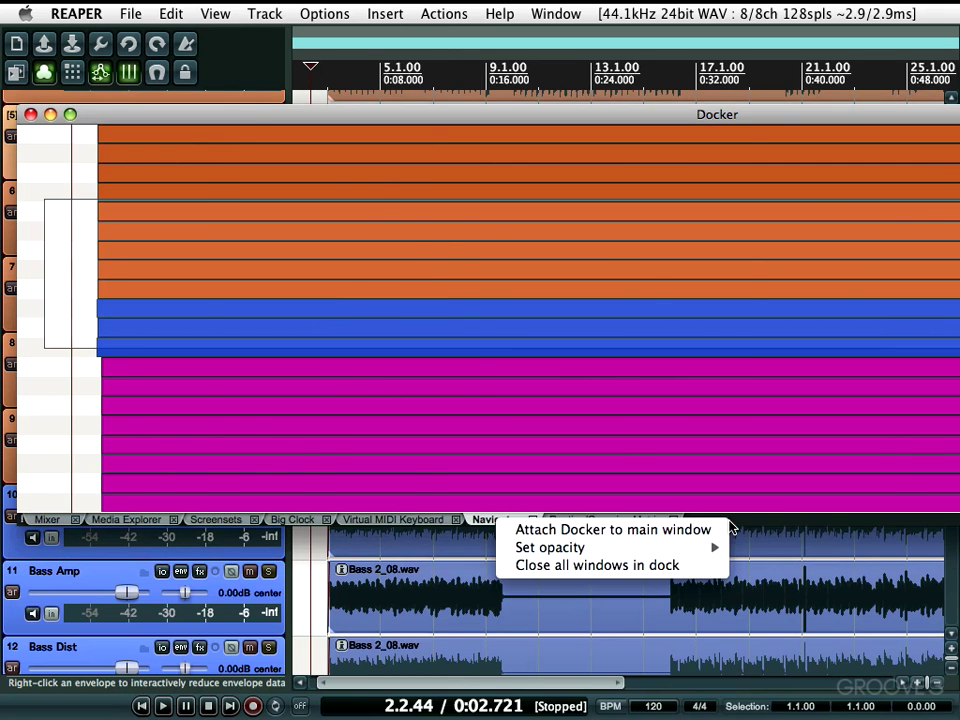
left_click(718, 528)
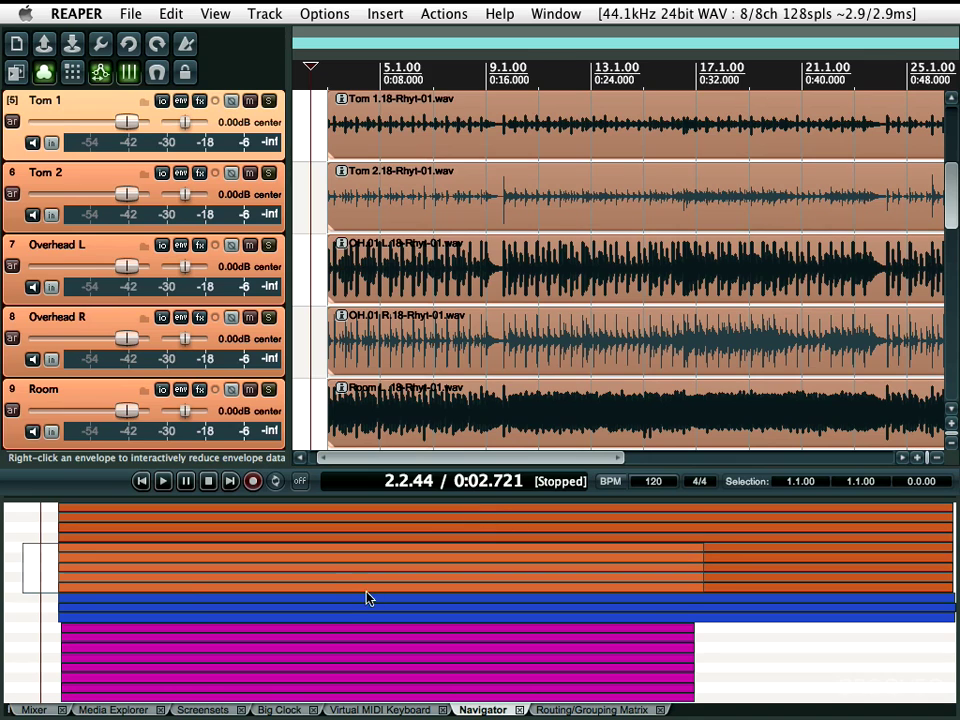
Step: Use the Navigator to move the view up to the Kick track, and frame Overhead R through Guitar 3 near the items' start
left_click_drag(333, 587, 402, 521)
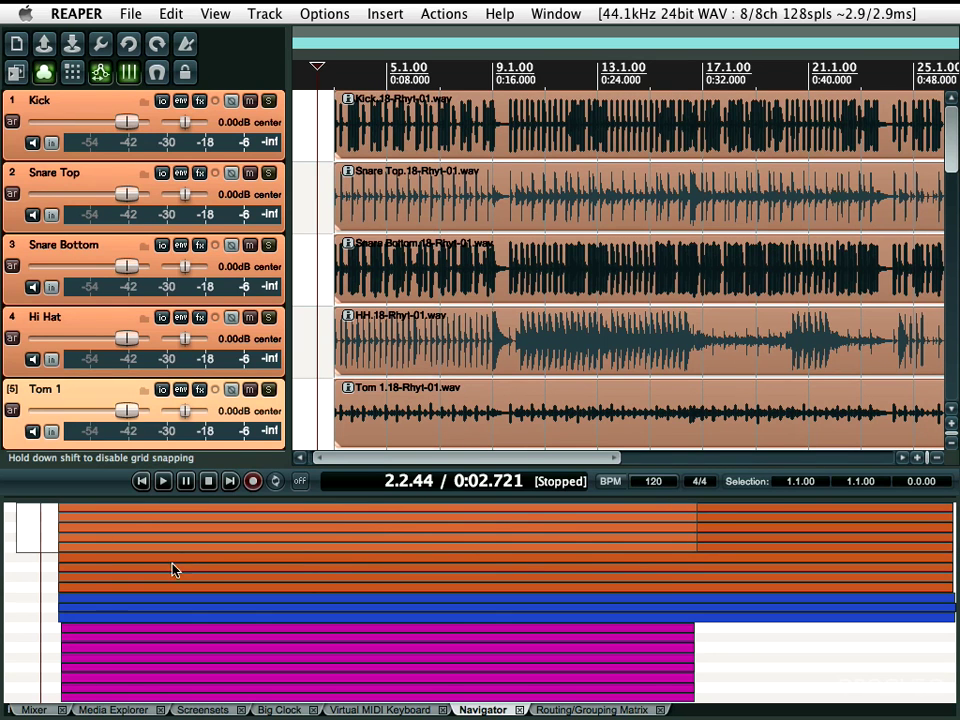
left_click(26, 574)
left_click_drag(52, 605, 146, 665)
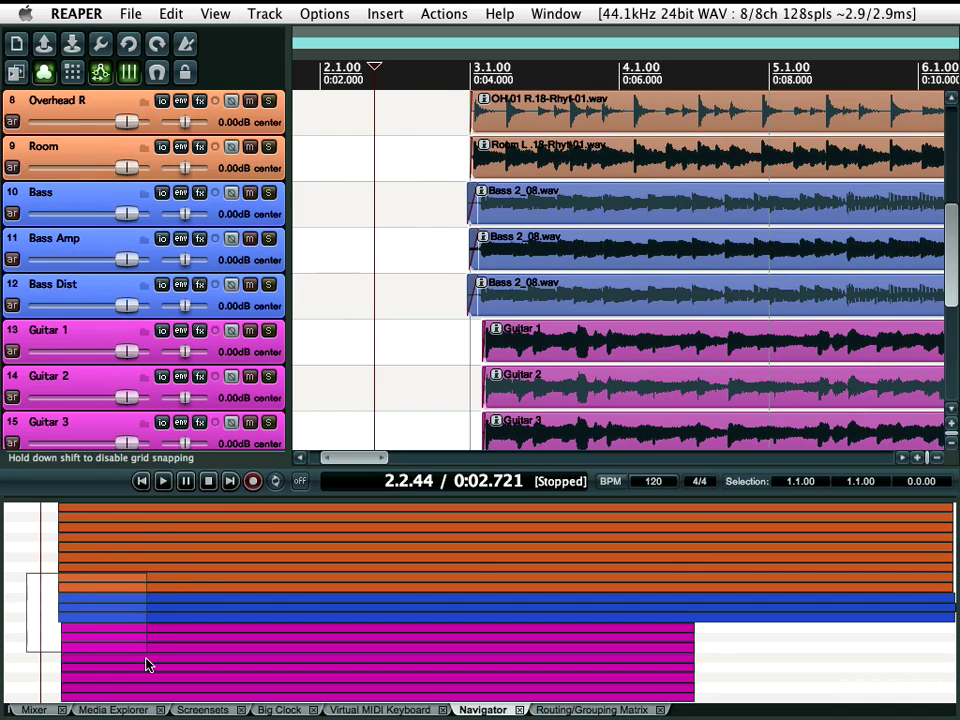
left_click_drag(146, 665, 164, 648)
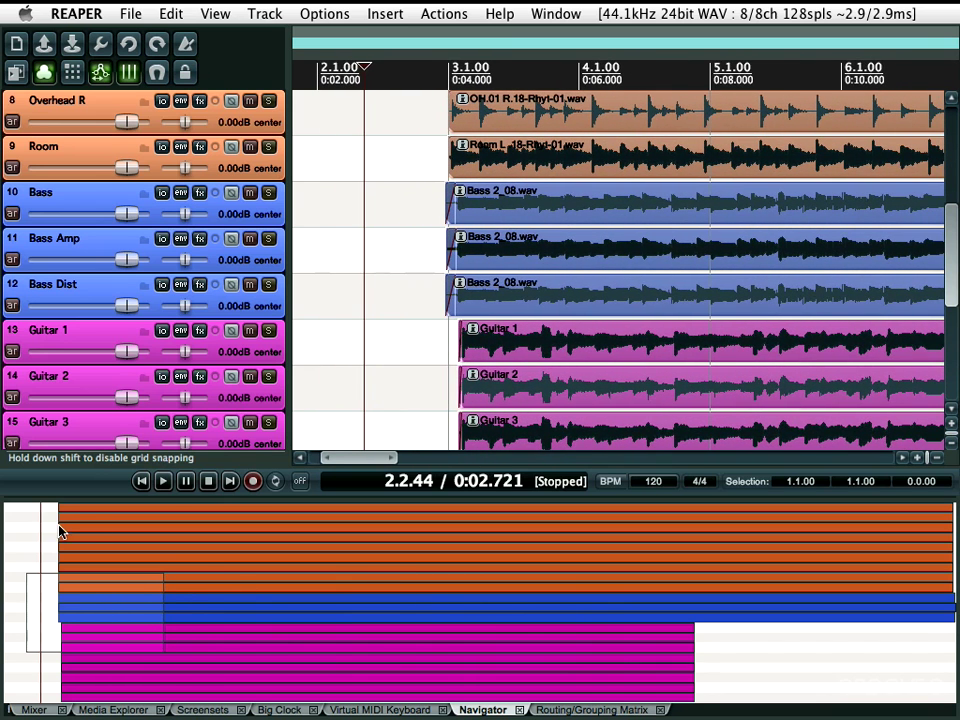
Step: Reframe the view box in the Navigator over progressively wider areas, ending with Snare Top through Guitar 5 across most of the project
left_click_drag(52, 530, 138, 587)
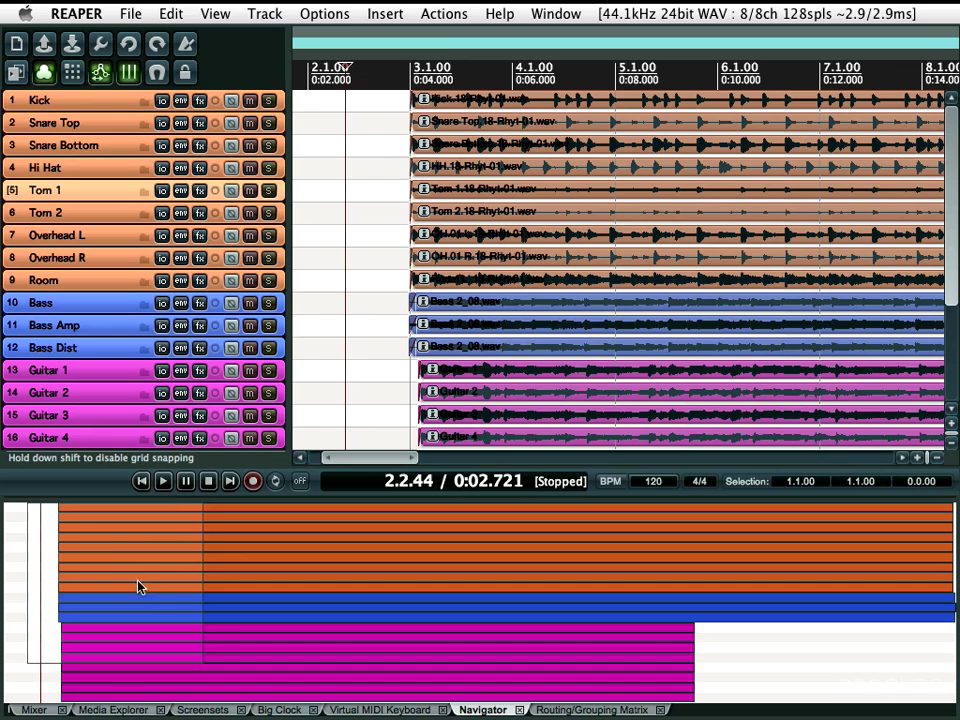
left_click_drag(49, 543, 318, 657)
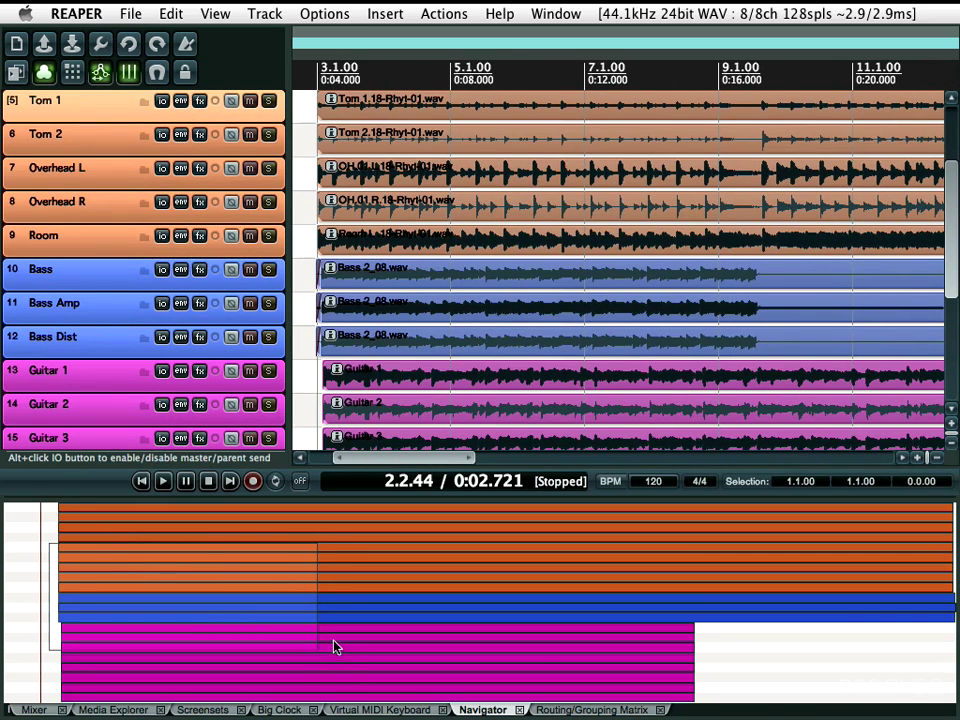
left_click_drag(29, 518, 917, 686)
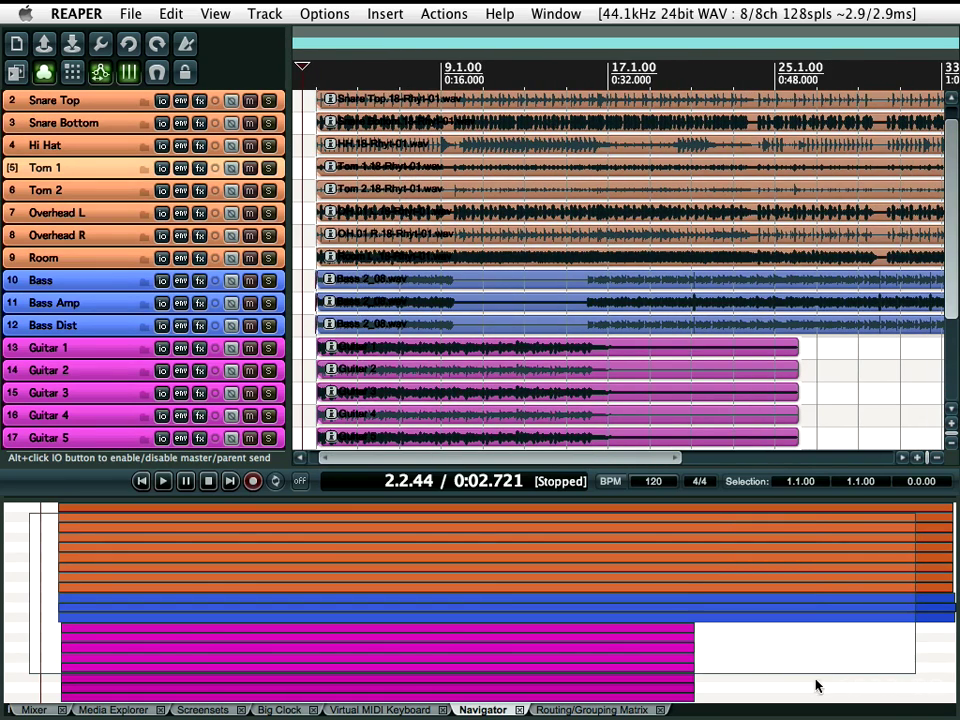
Step: Frame a short stretch of the Room track around 14.1.00 in the Navigator and move the view to Overhead R near 7.1.00
left_click_drag(357, 585, 381, 596)
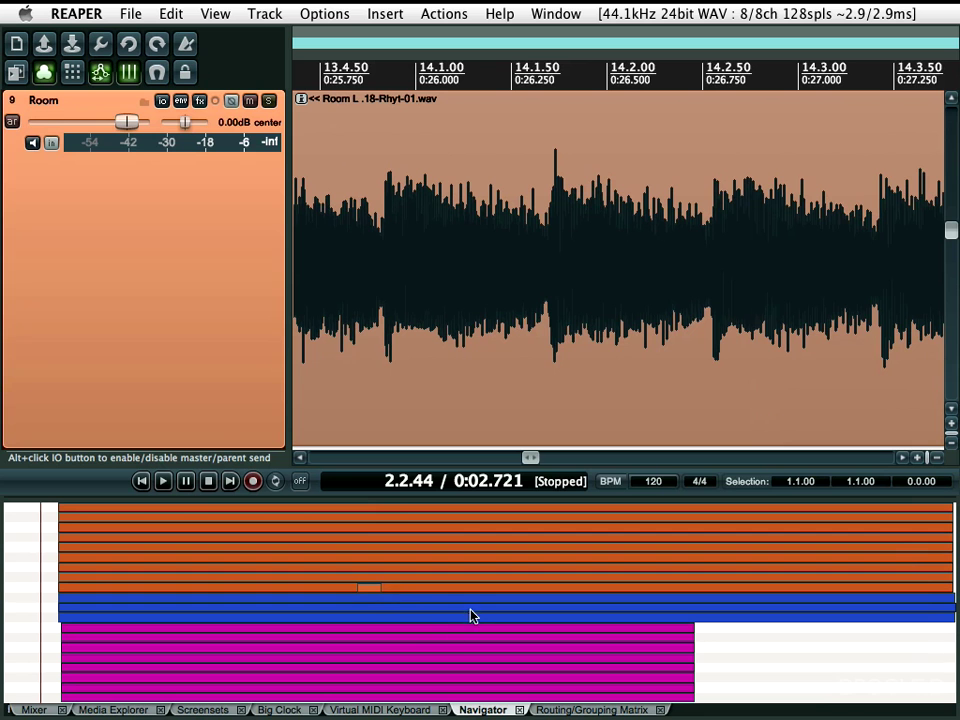
left_click_drag(372, 594, 178, 581)
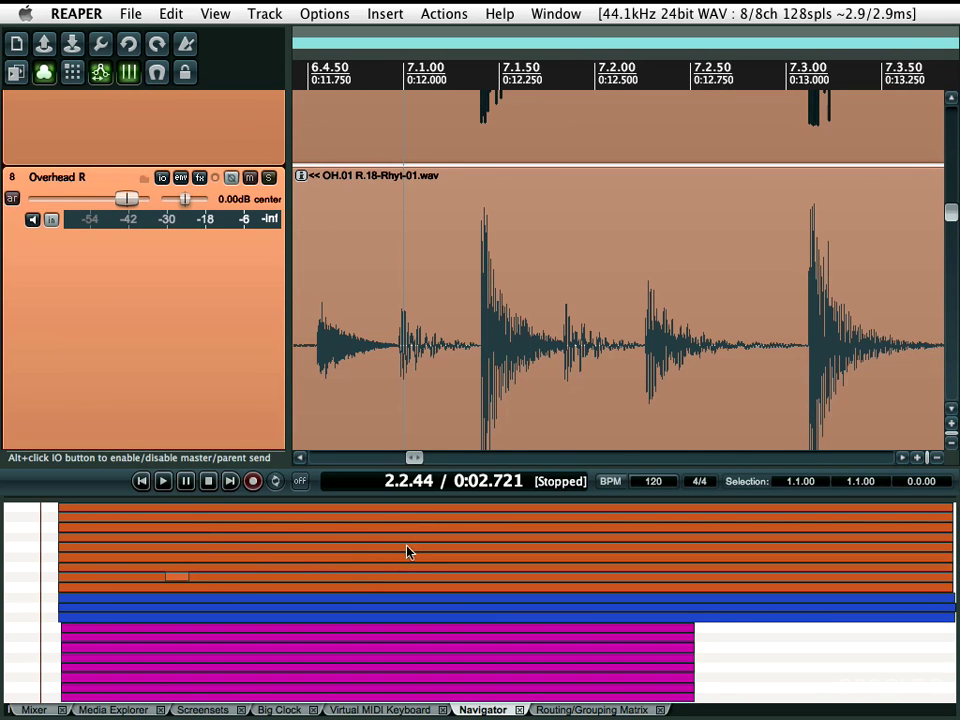